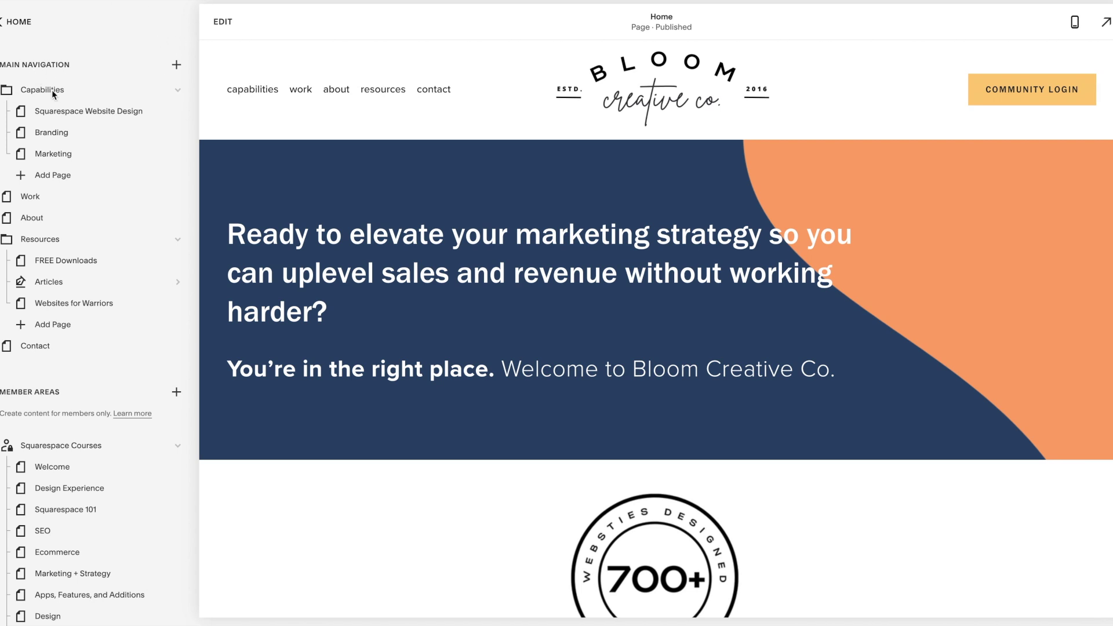
Add a blank unlinked page named 'YouTube' and open it for editing
scroll(29, 291, "down", 8)
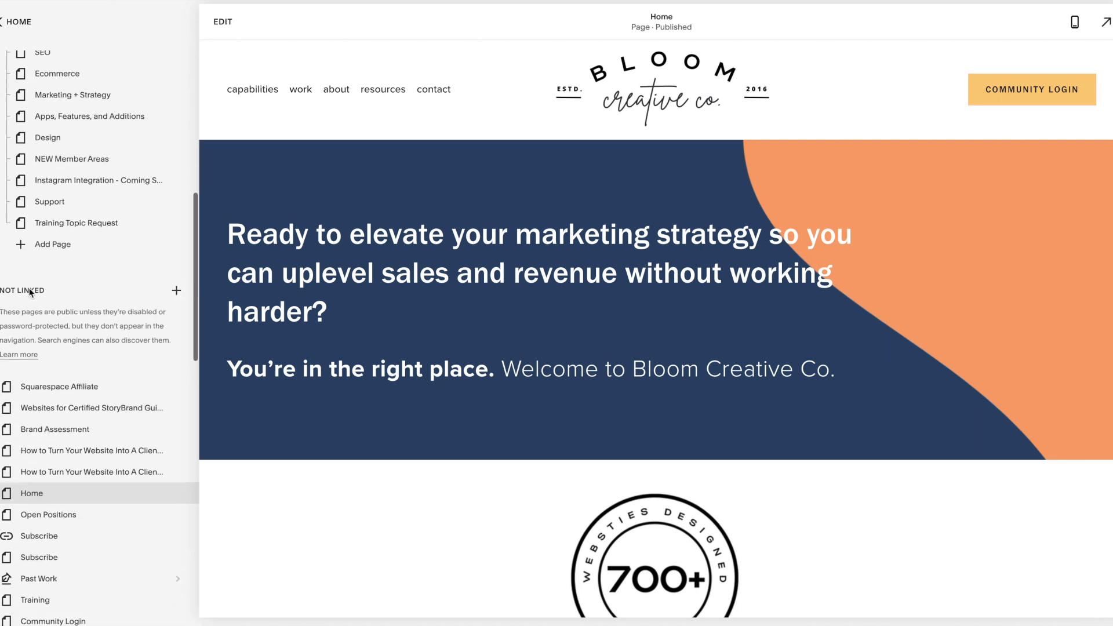
scroll(46, 275, "up", 8)
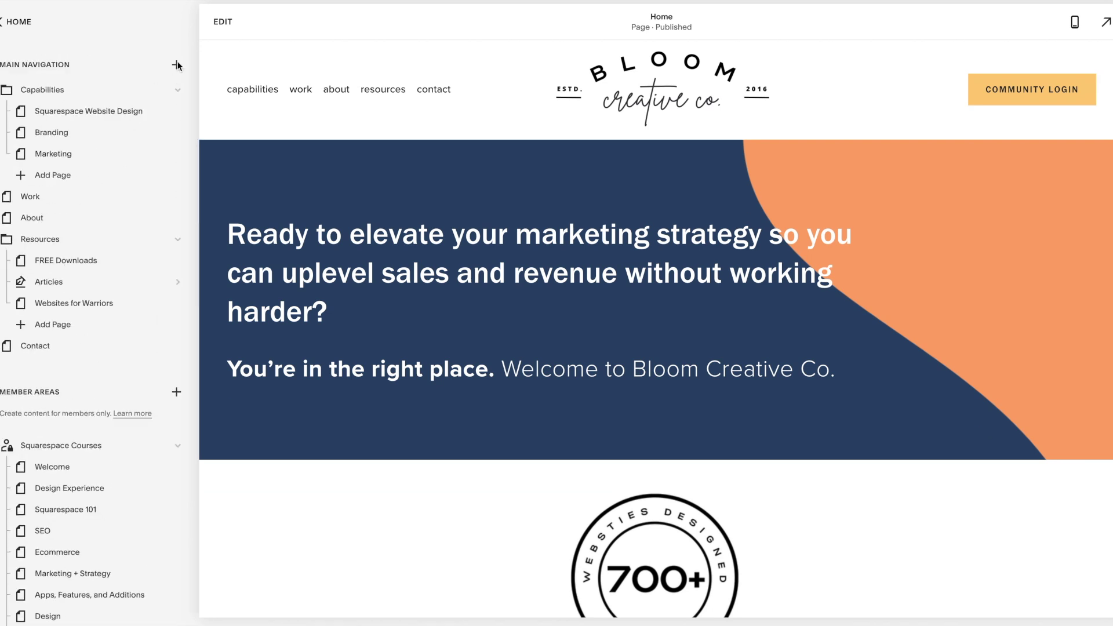
scroll(96, 391, "down", 8)
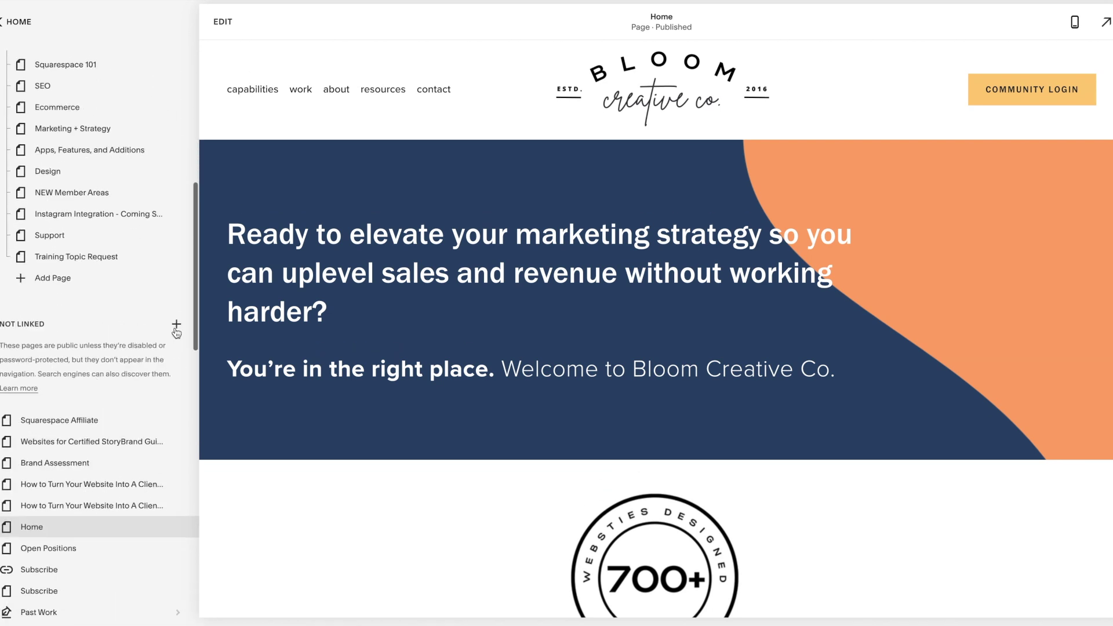
left_click(176, 326)
left_click(130, 62)
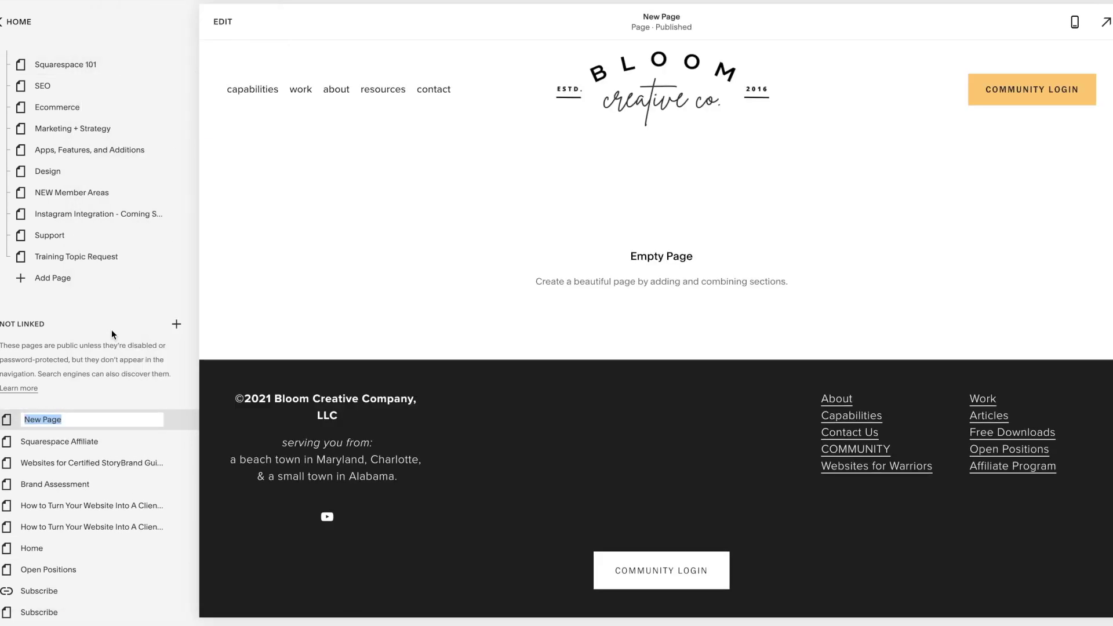
type("You")
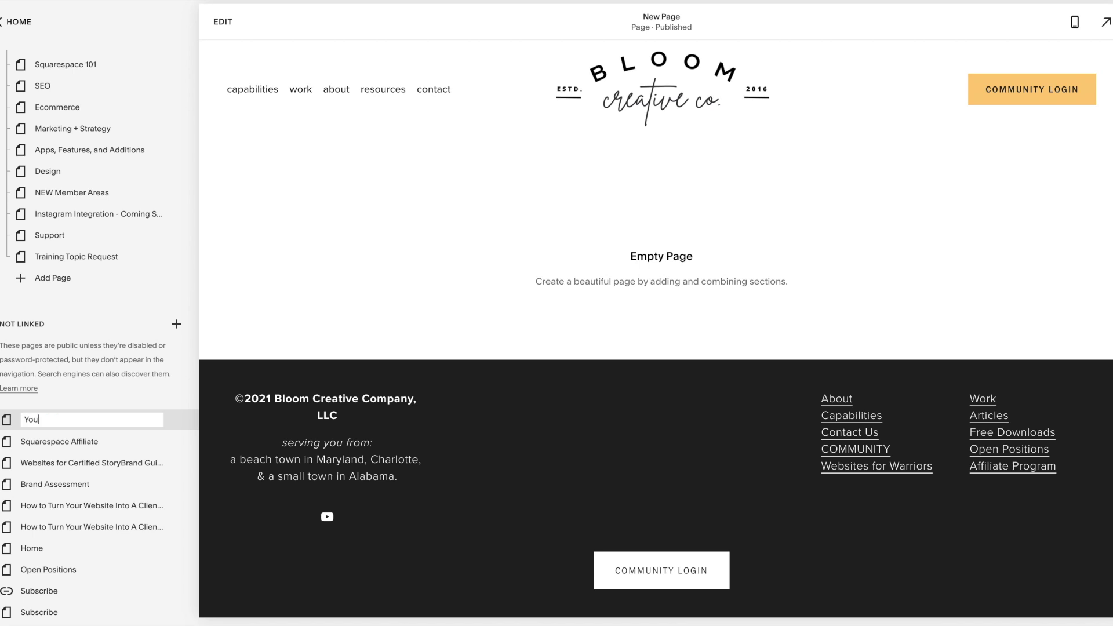
type("Tube")
key("Return")
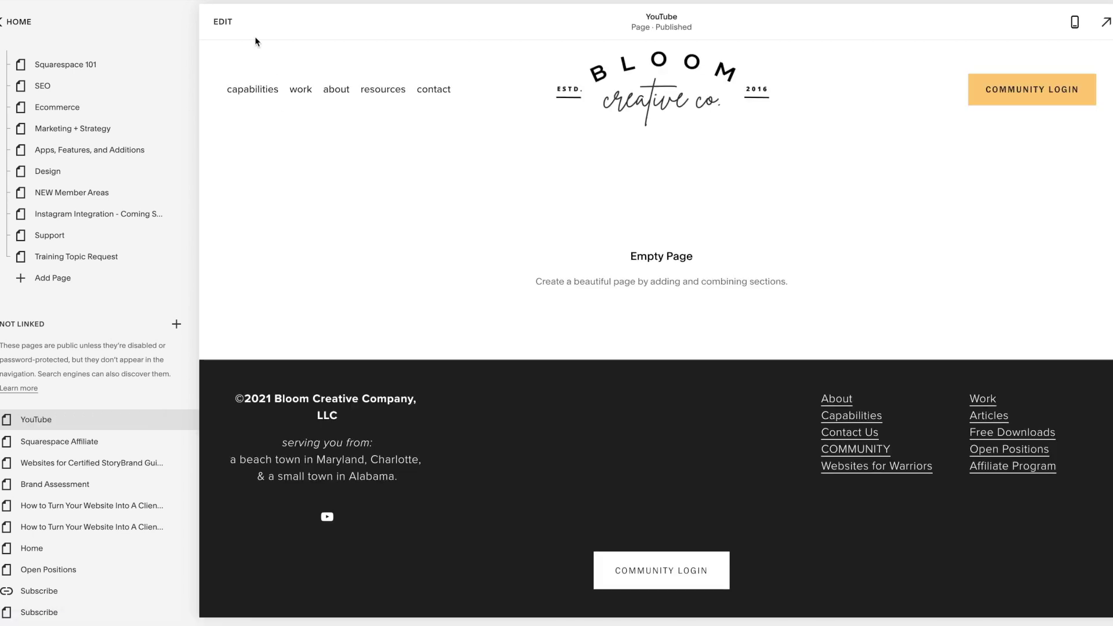
left_click(226, 23)
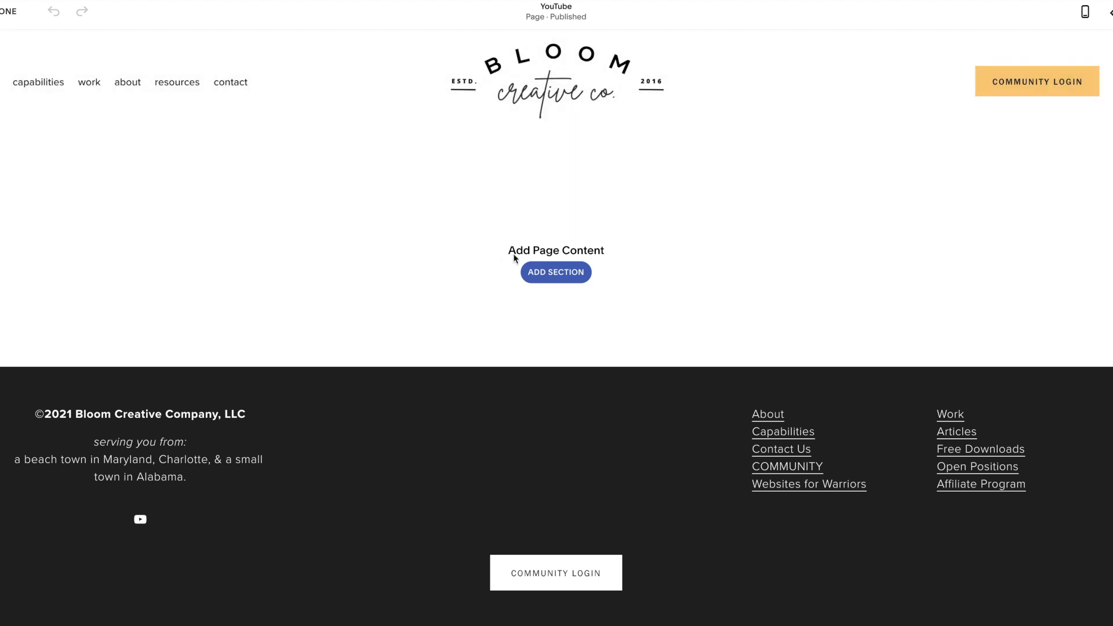
Browse the List section layouts and add the two-image 'Make it stand out.' layout to the page
left_click(558, 274)
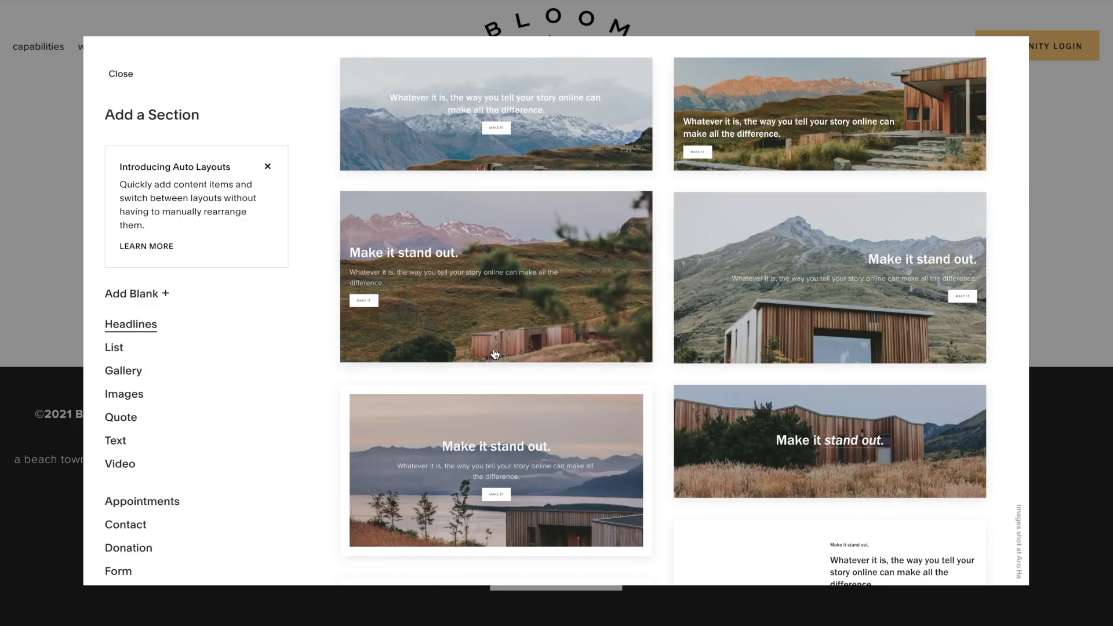
scroll(564, 355, "down", 10)
scroll(495, 354, "down", 5)
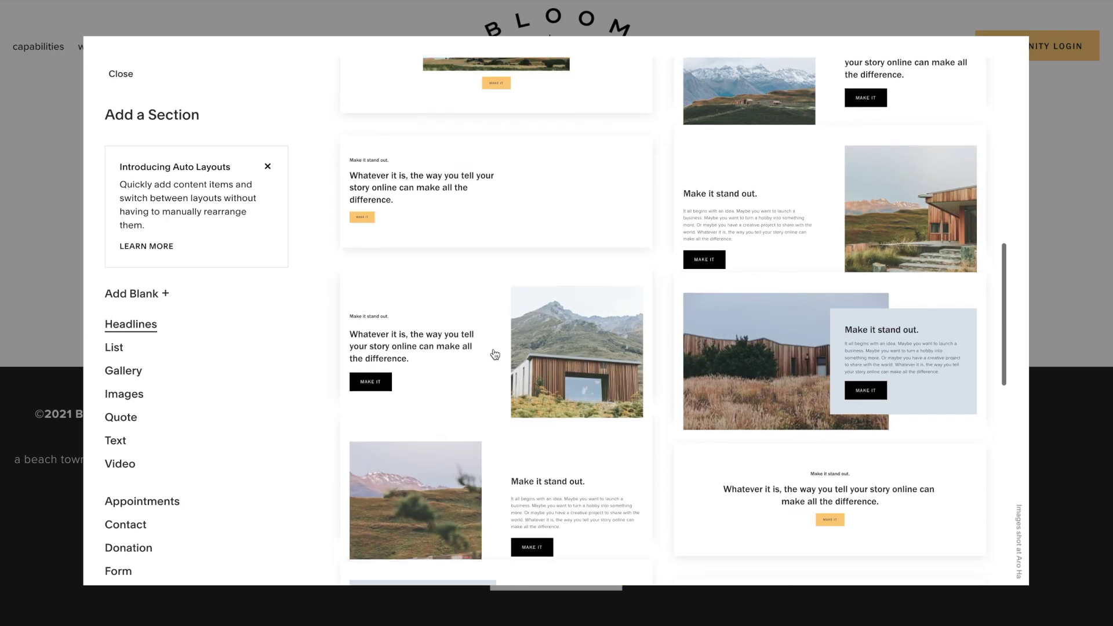
left_click(114, 348)
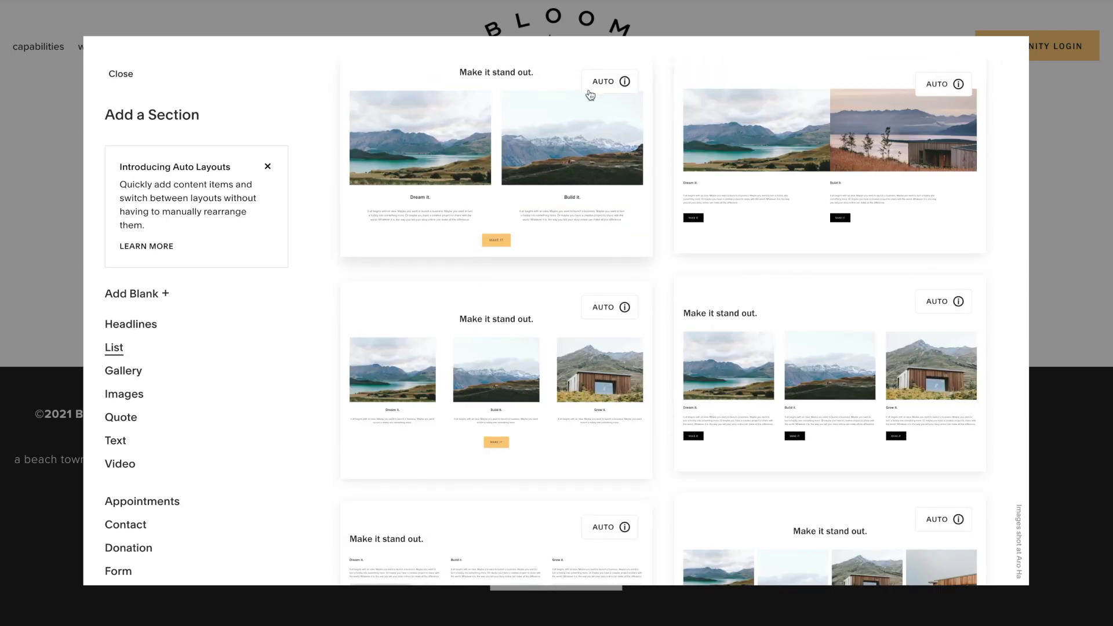
mouse_move(613, 92)
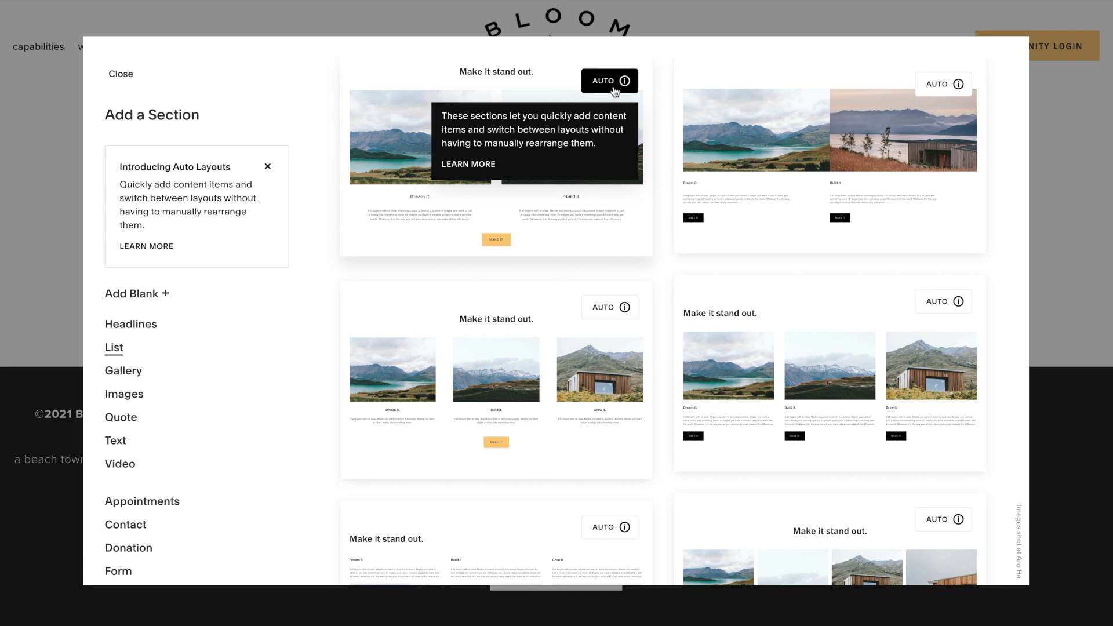
scroll(835, 248, "down", 5)
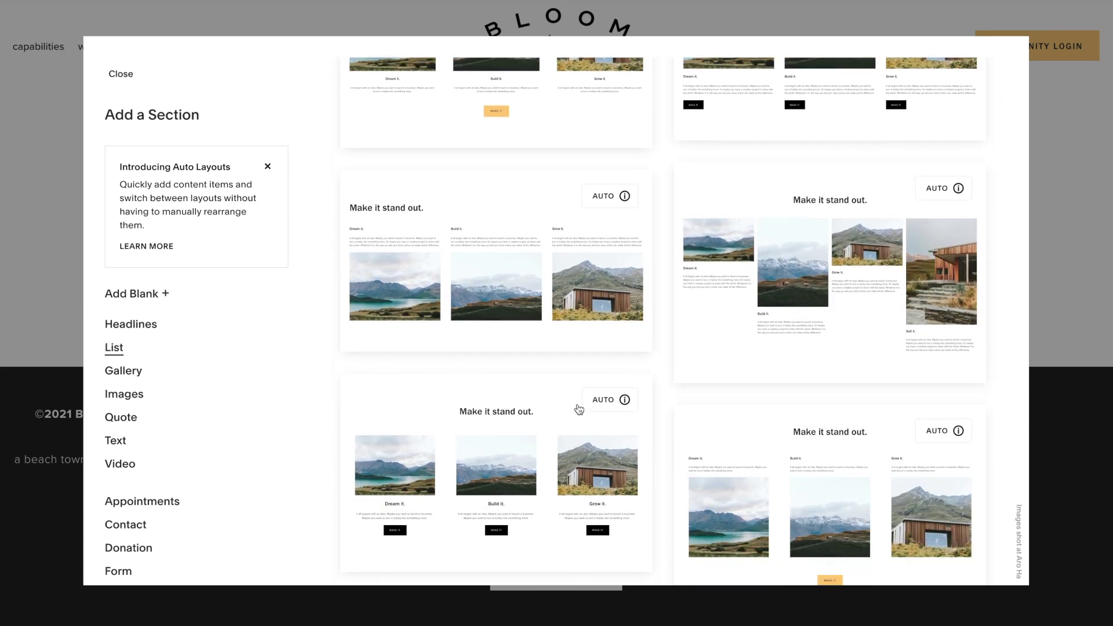
mouse_move(576, 390)
scroll(586, 306, "up", 6)
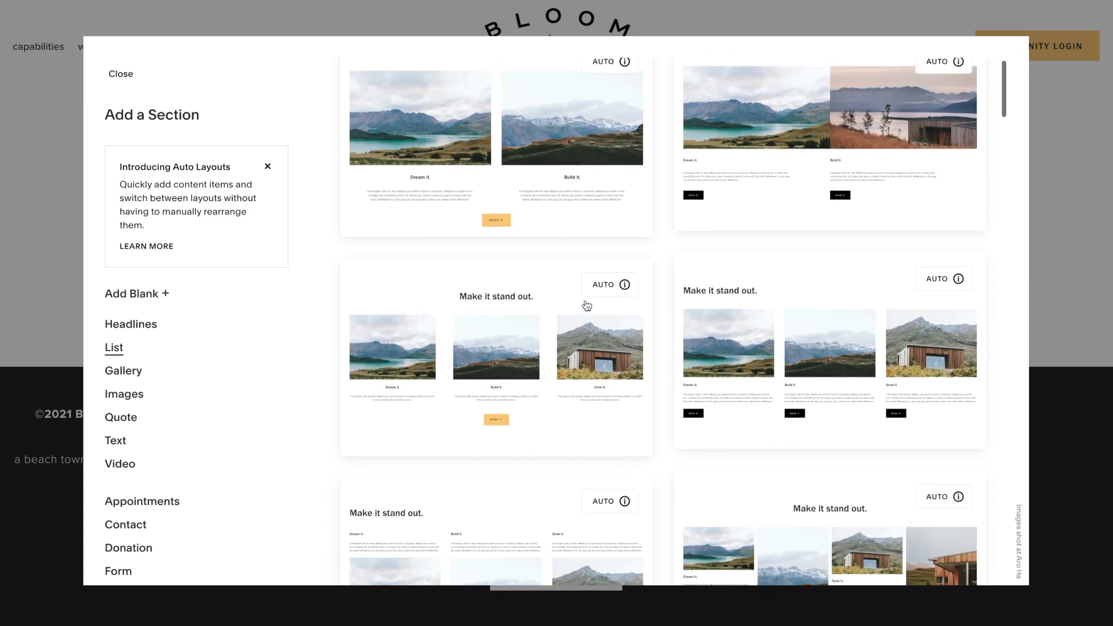
mouse_move(587, 305)
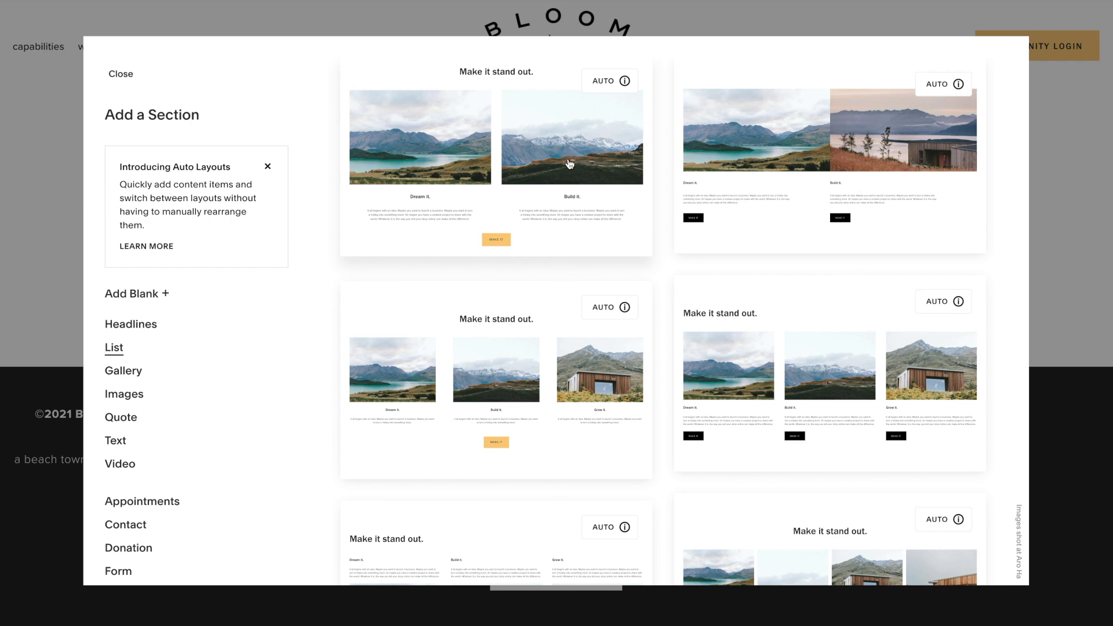
left_click(502, 146)
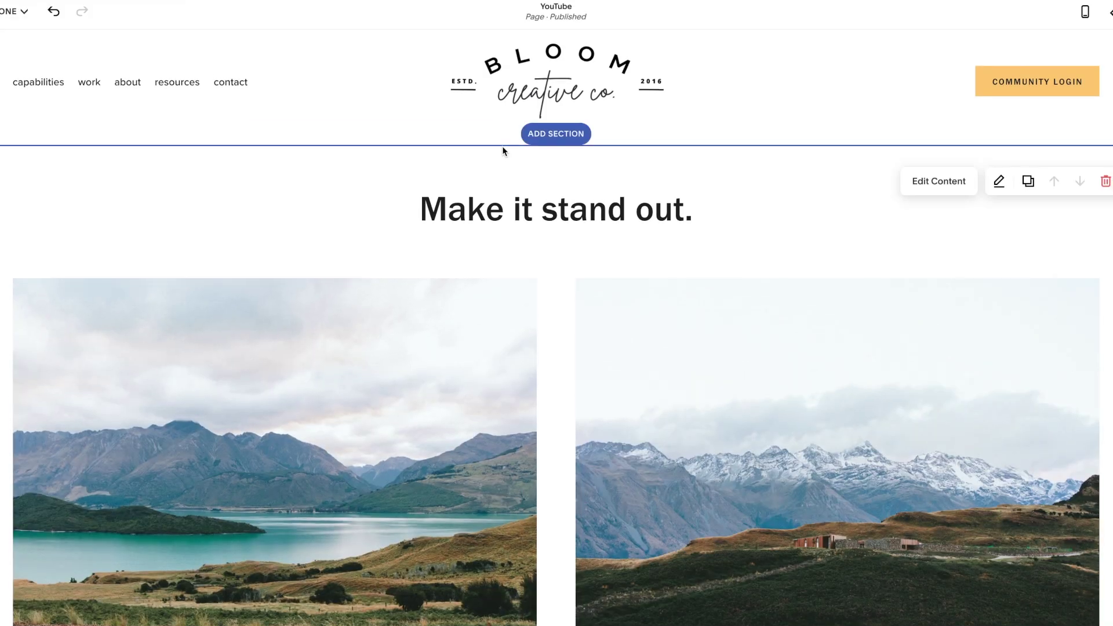
In the section's content elements, hide the heading and turn off the section-level button
scroll(721, 419, "down", 3)
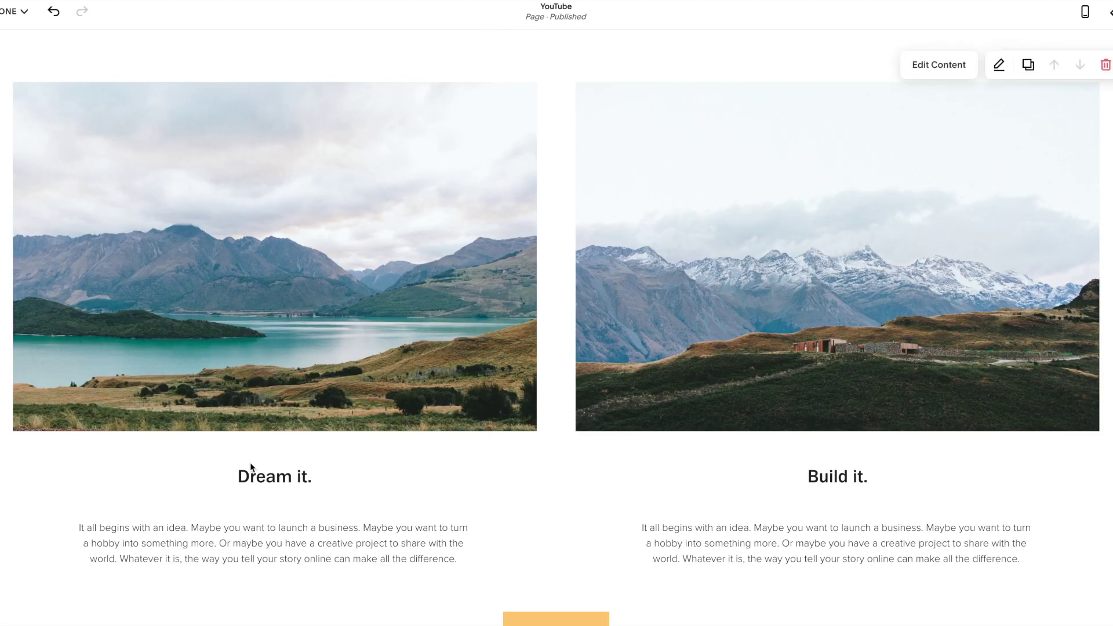
scroll(840, 509, "down", 2)
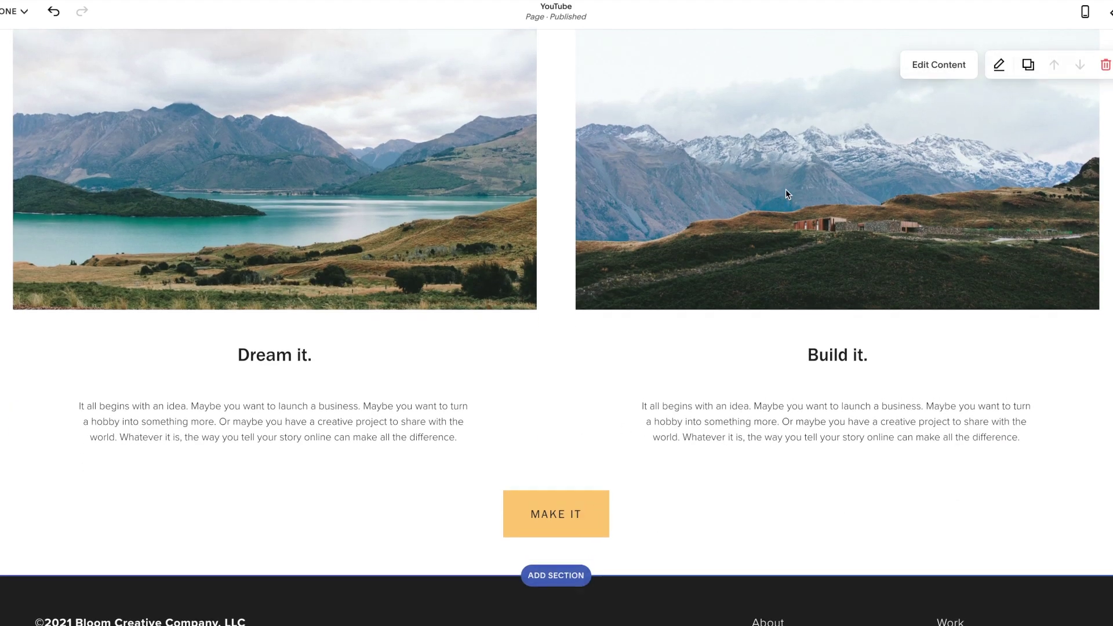
scroll(785, 189, "up", 4)
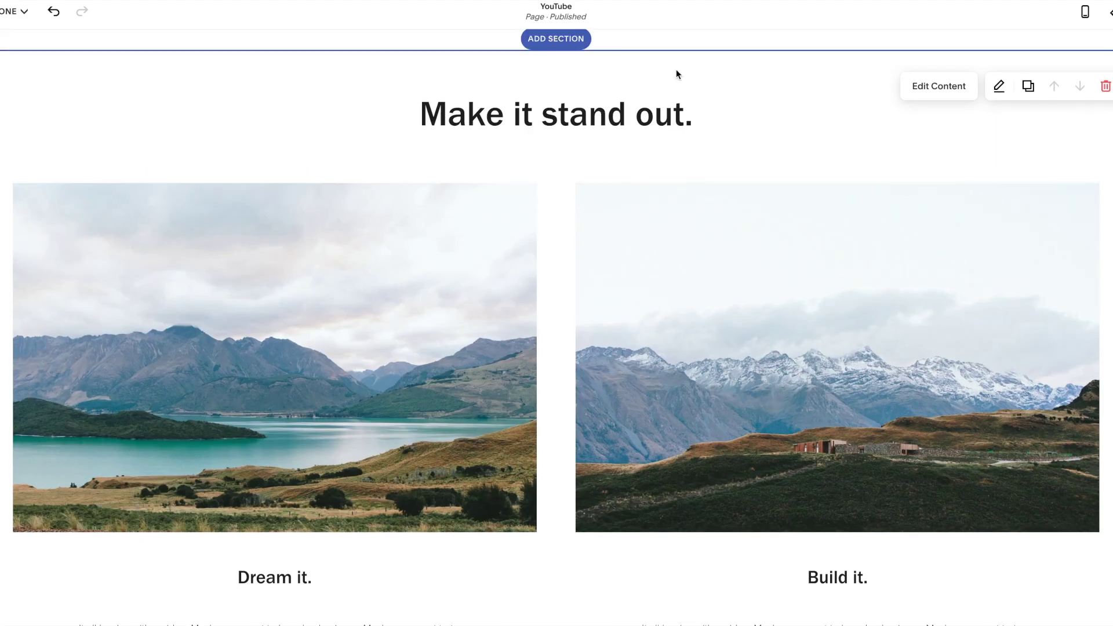
left_click(941, 96)
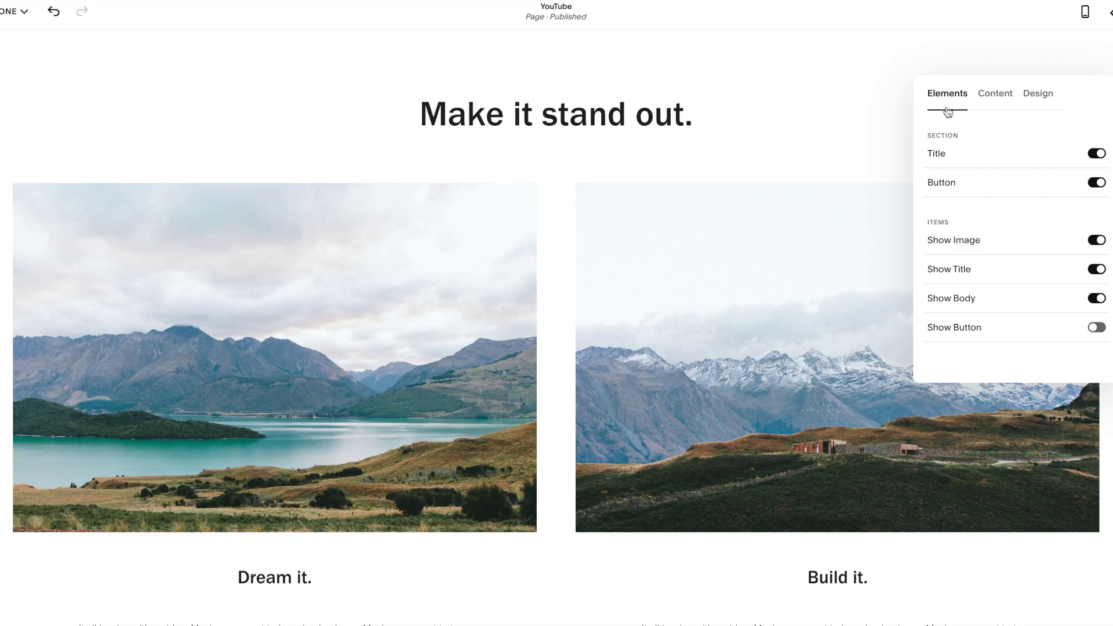
scroll(717, 282, "down", 4)
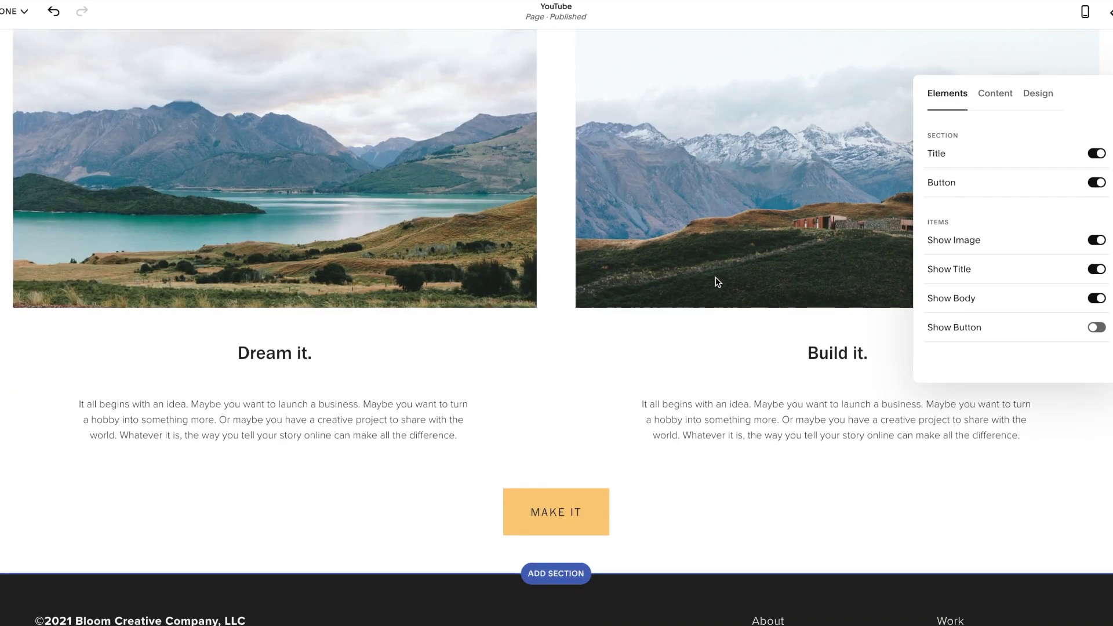
scroll(718, 278, "up", 1)
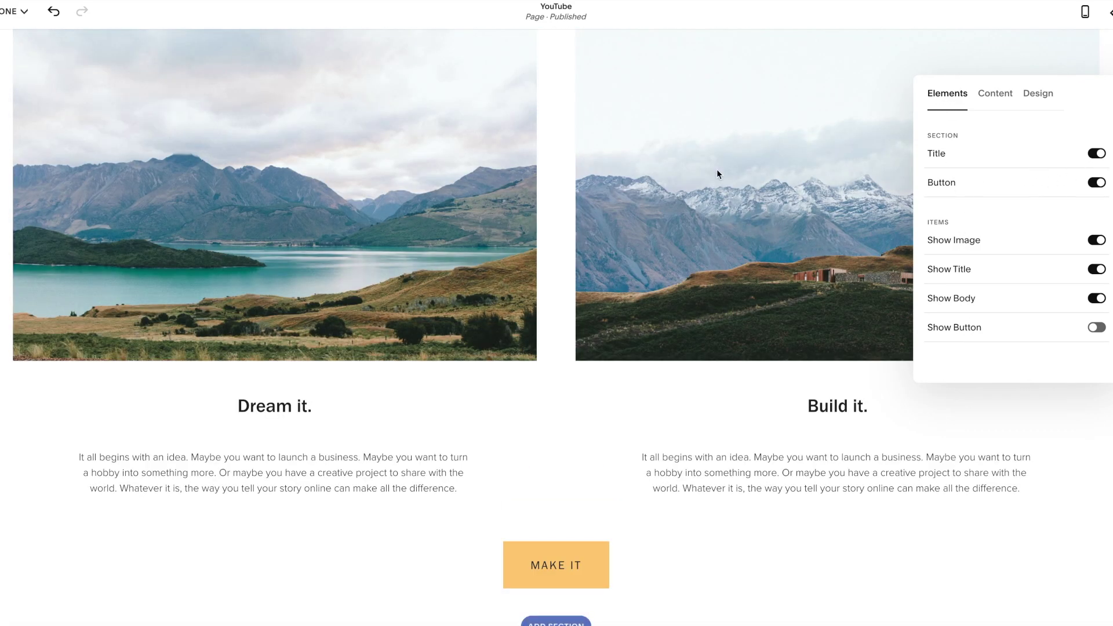
scroll(718, 174, "up", 4)
left_click(1102, 220)
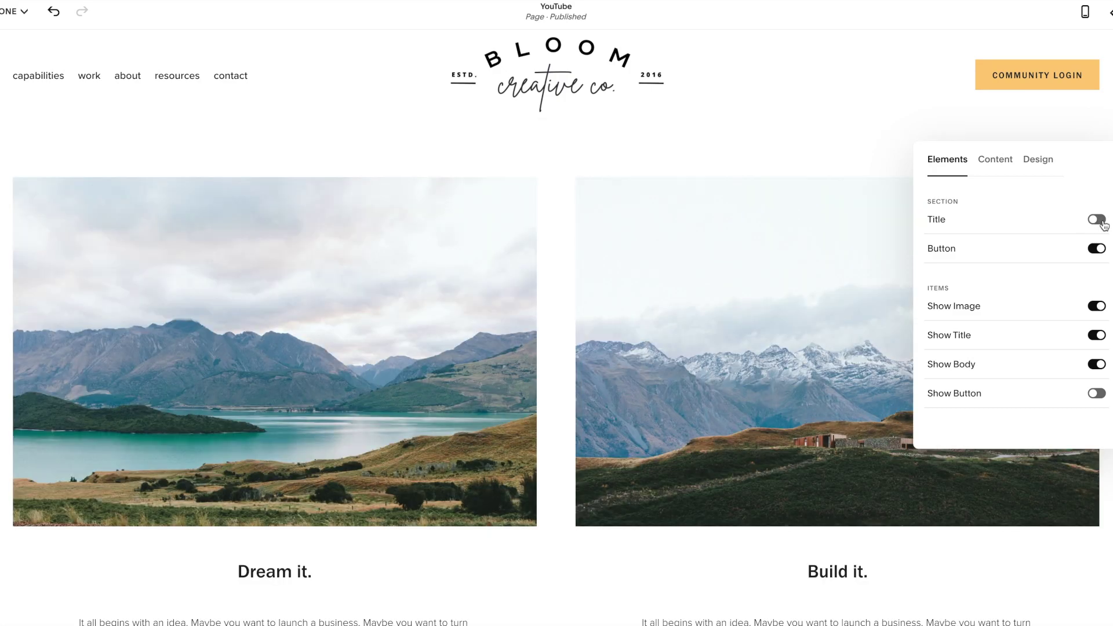
left_click(1096, 249)
Turn on a button under each list item, keeping item images, titles and the heading visible
scroll(722, 323, "down", 6)
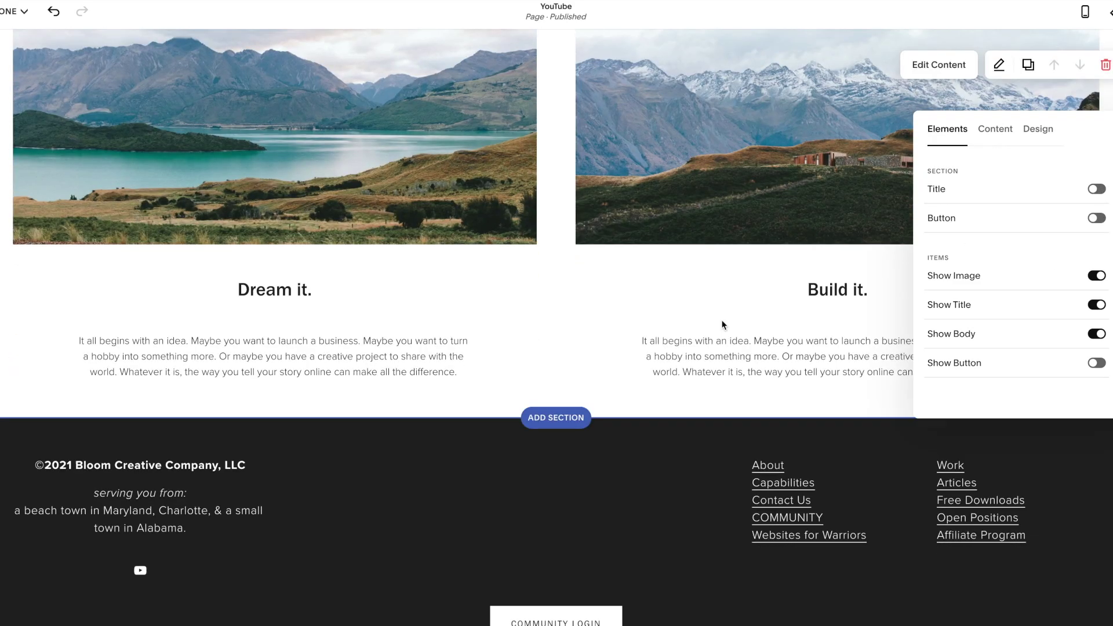
scroll(722, 323, "up", 5)
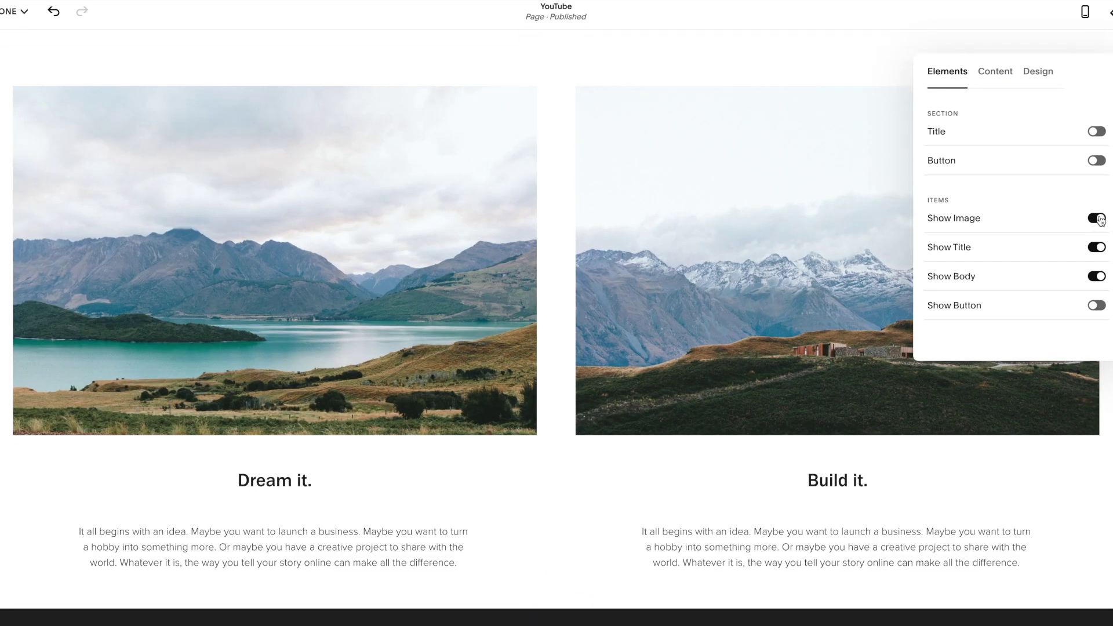
left_click(1097, 218)
left_click(1098, 248)
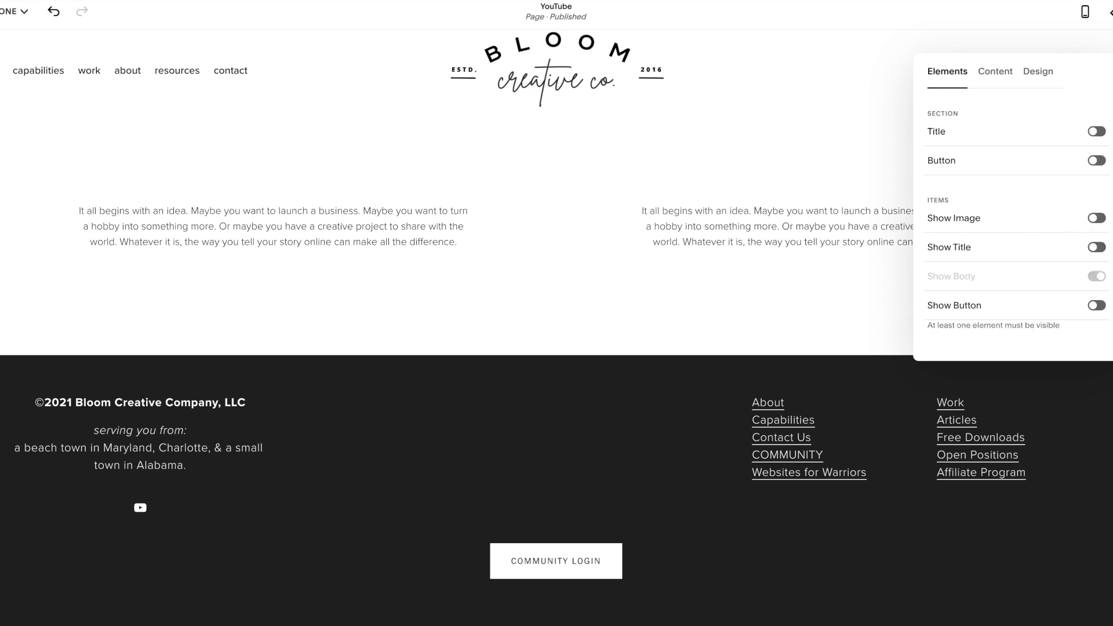
left_click(1095, 308)
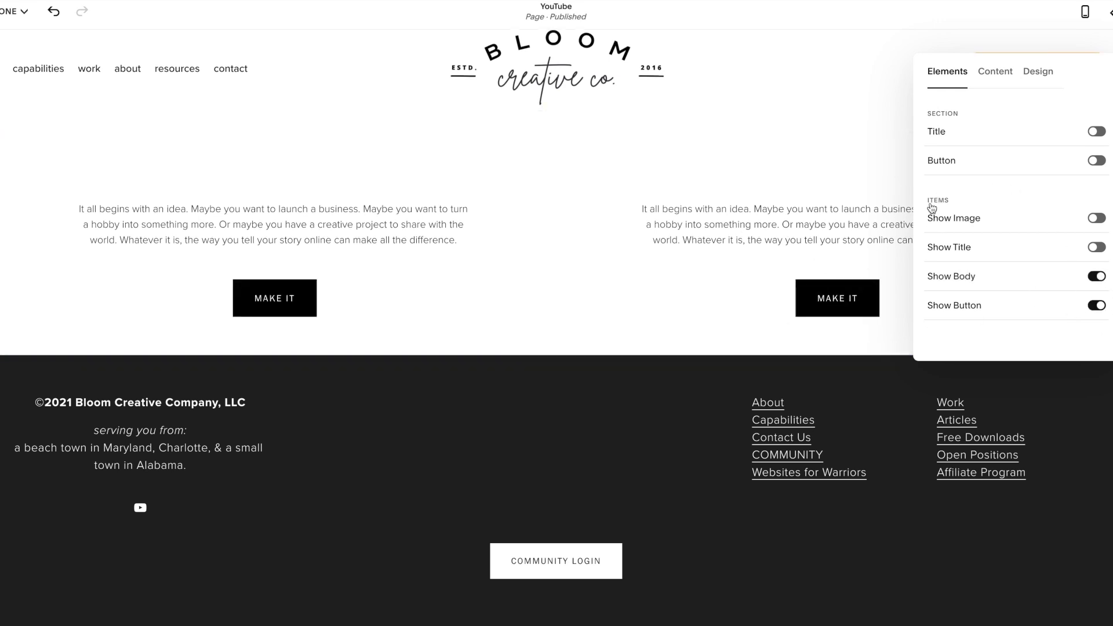
left_click(1096, 219)
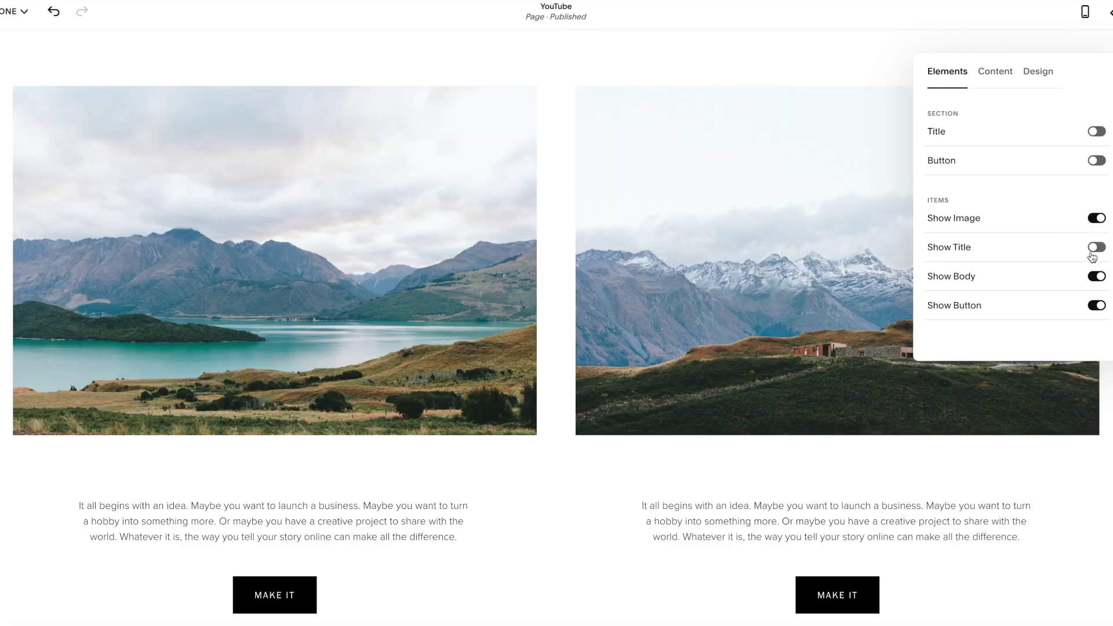
left_click(1096, 248)
left_click(1101, 133)
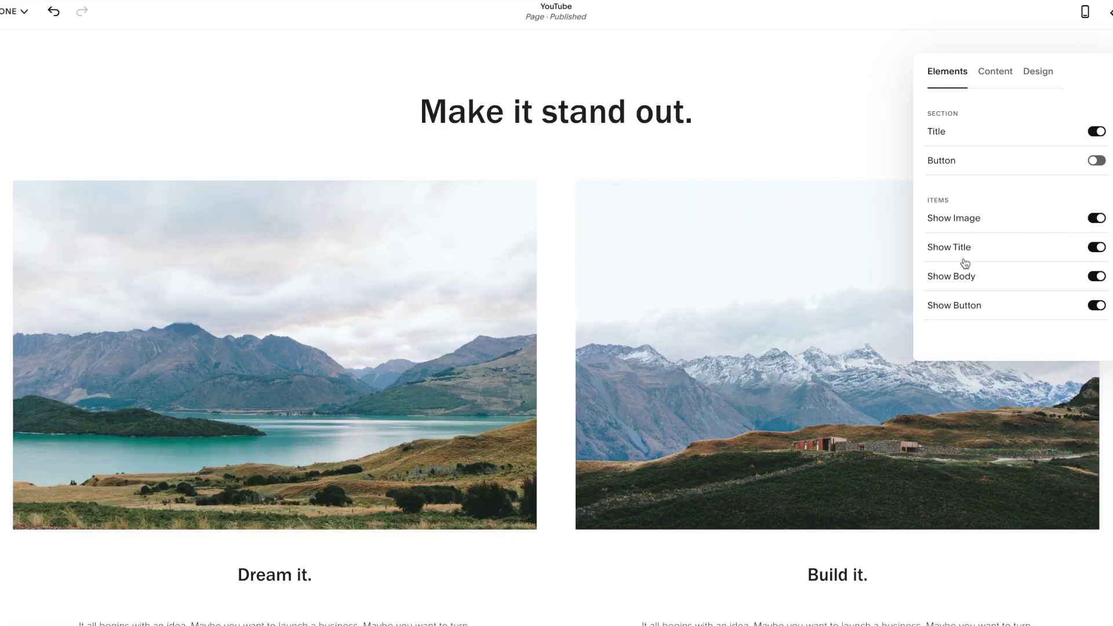
Change the section heading text to 'New title.' and left-align it
left_click(998, 76)
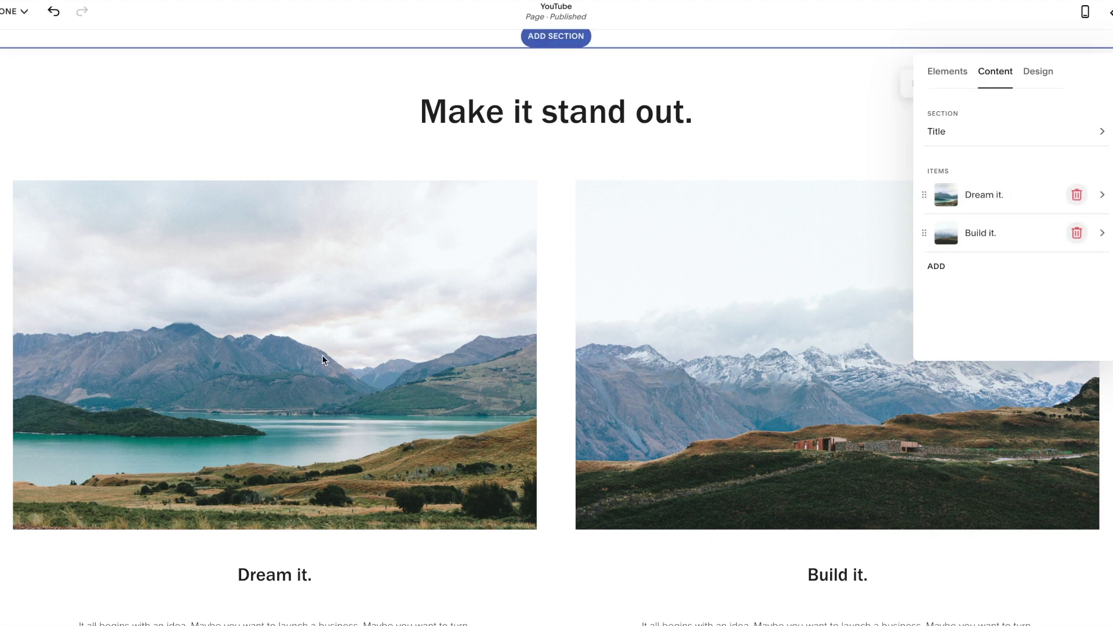
scroll(701, 402, "down", 5)
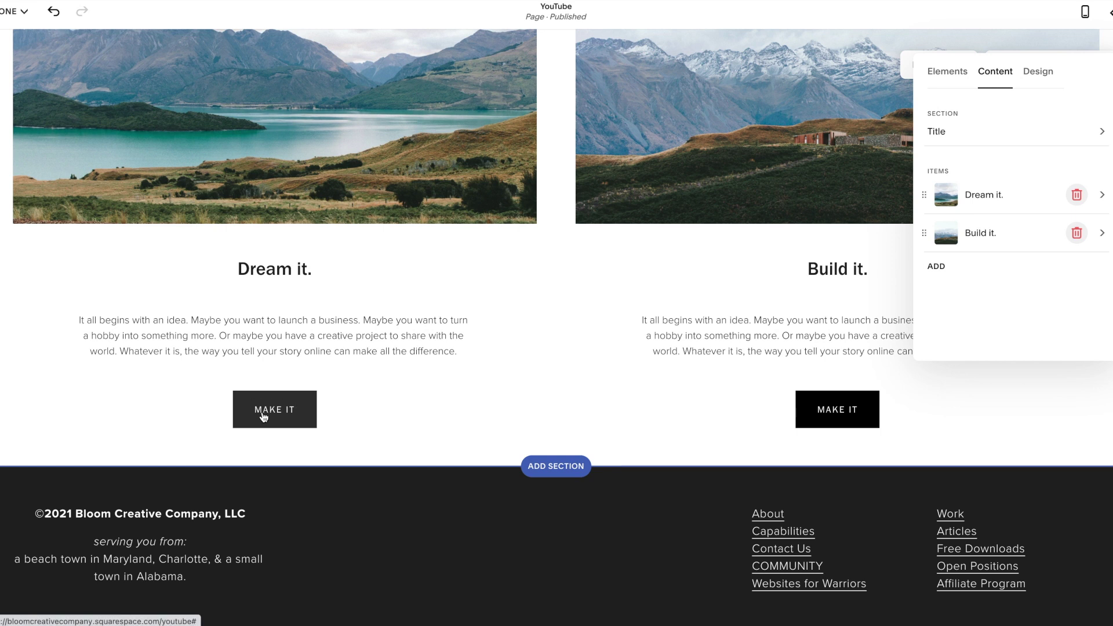
left_click(963, 137)
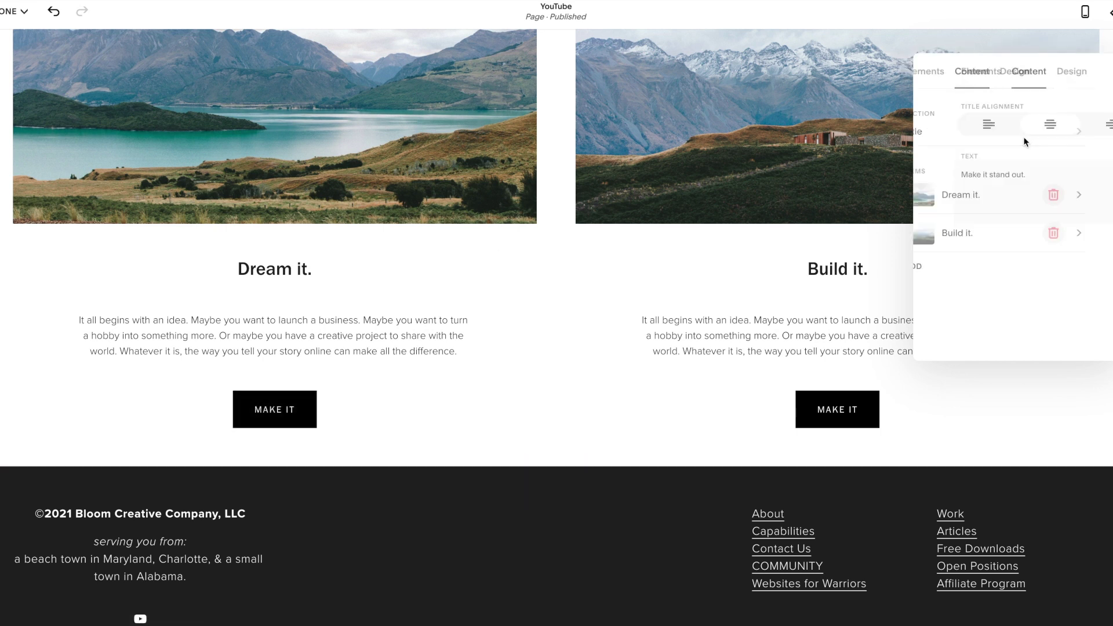
left_click_drag(1034, 179, 929, 174)
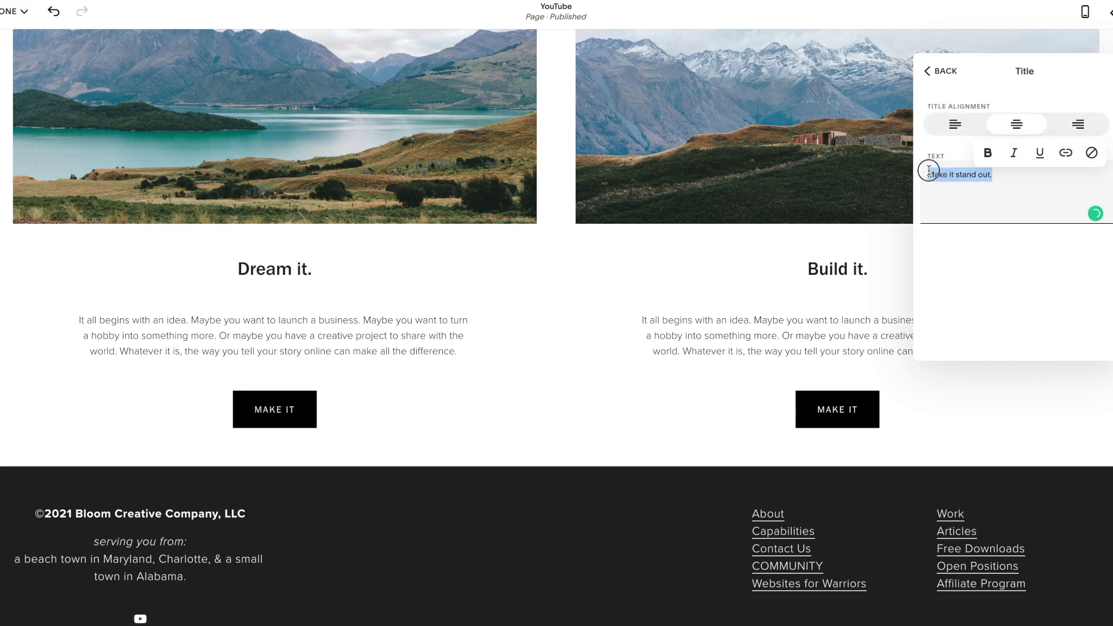
scroll(839, 105, "up", 3)
scroll(839, 110, "up", 3)
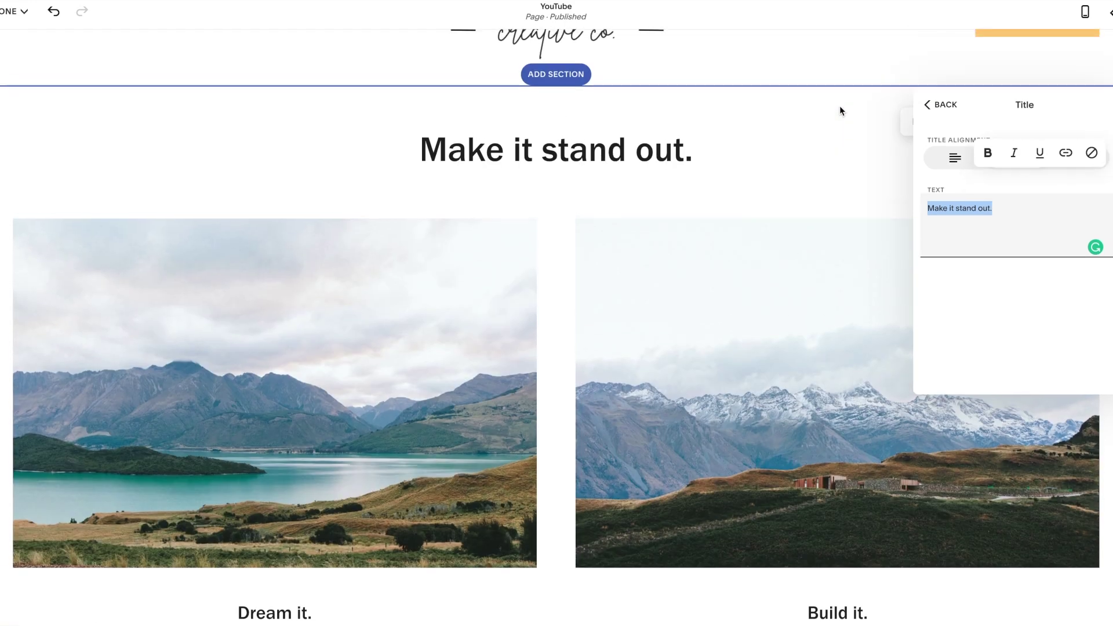
type("New title.")
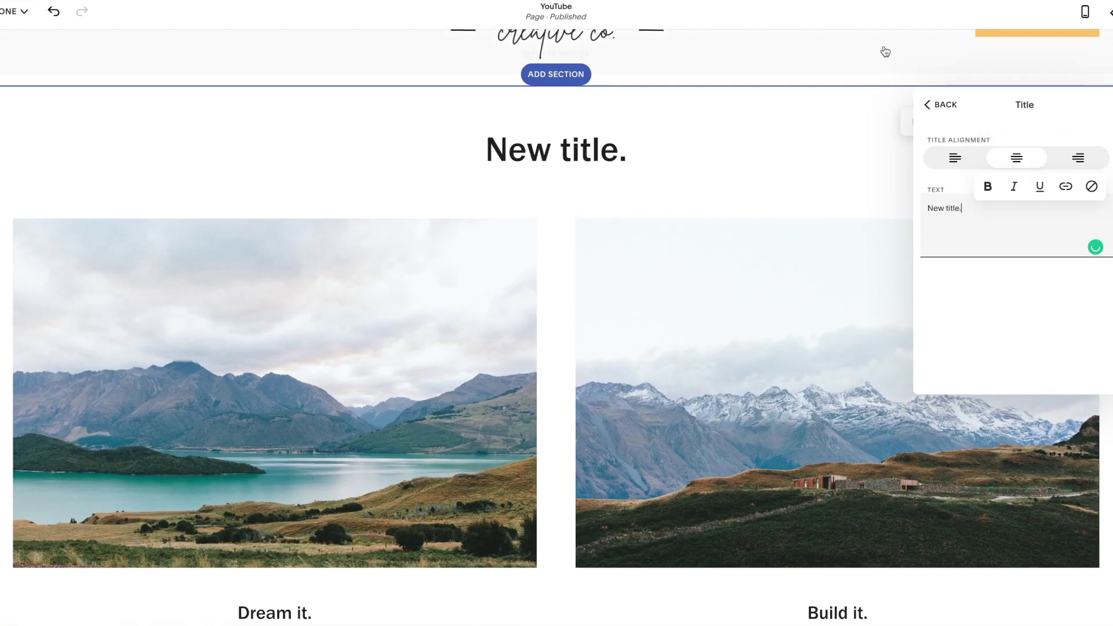
left_click(954, 158)
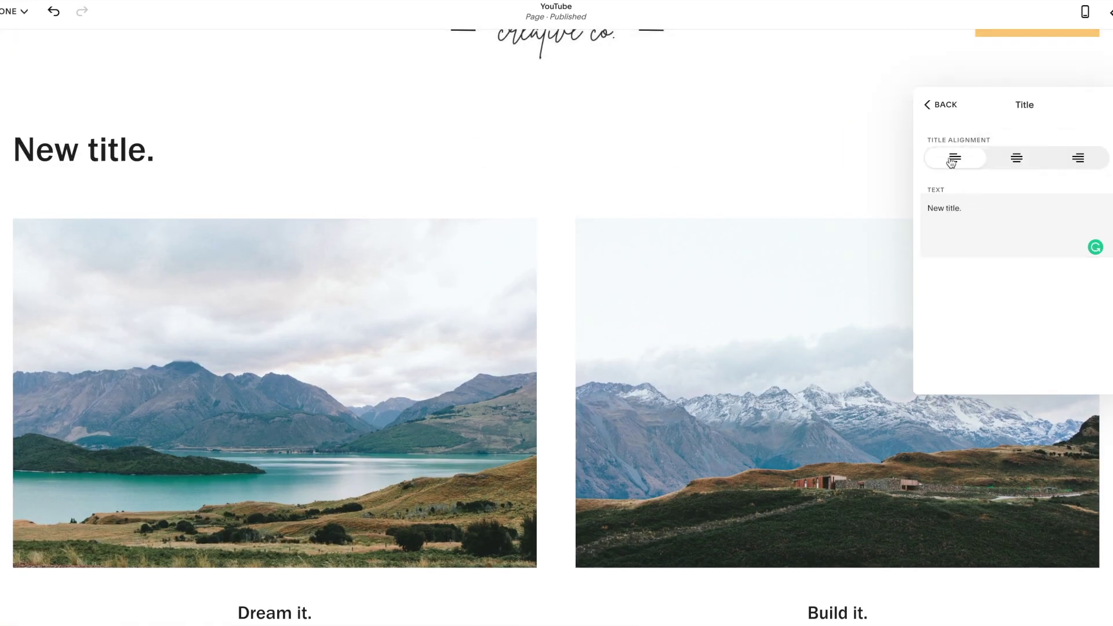
left_click(940, 107)
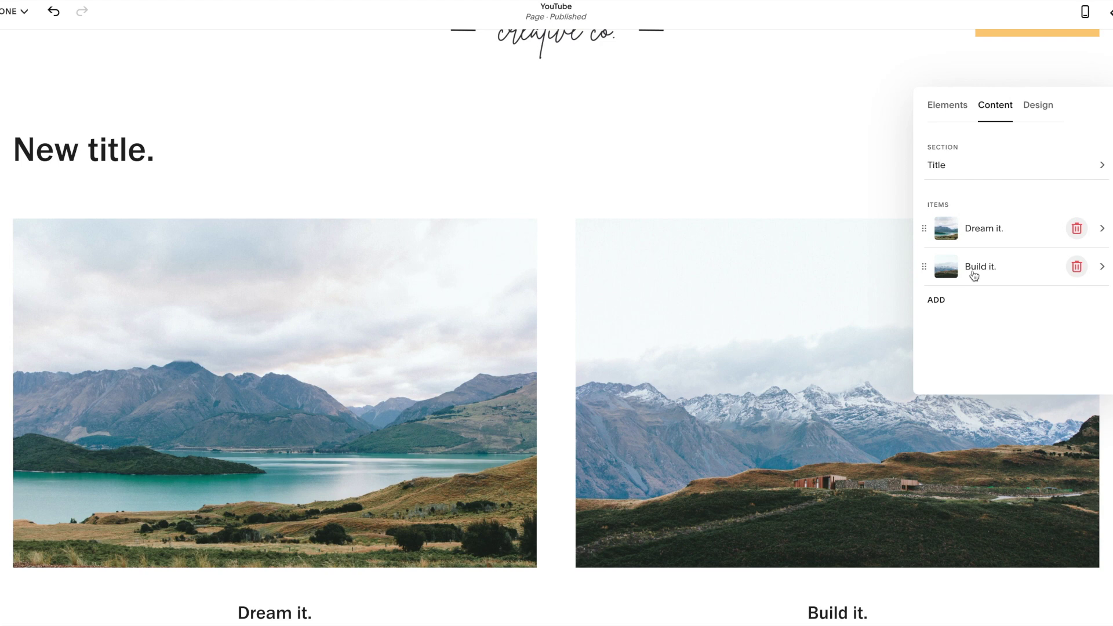
Replace the Dream it. card's image with the free Teton mountain stock photo
left_click(977, 231)
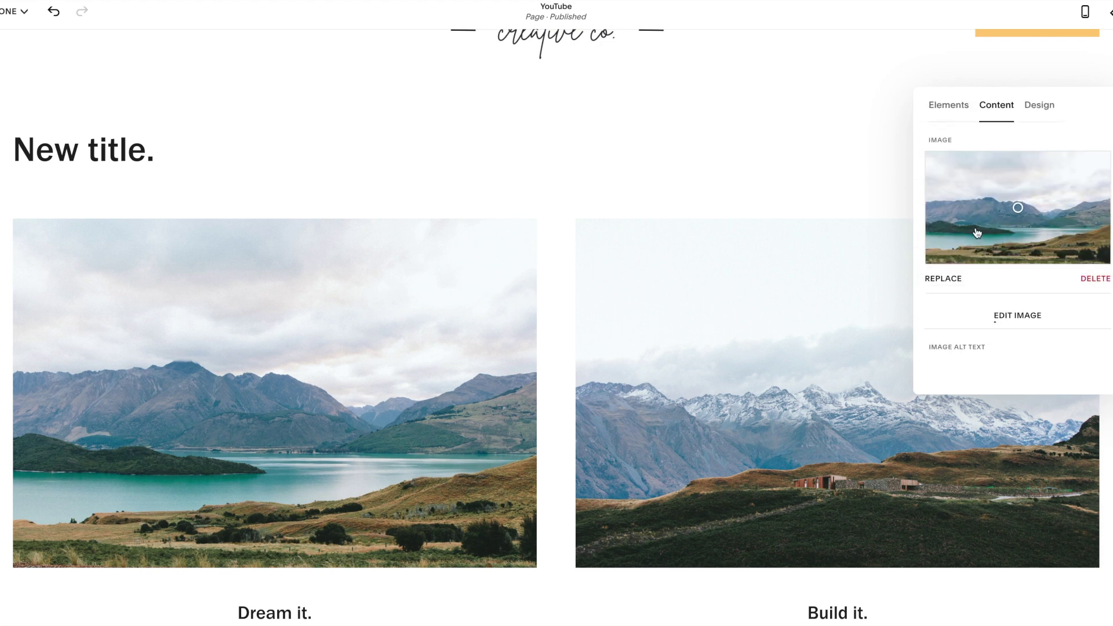
left_click(1094, 280)
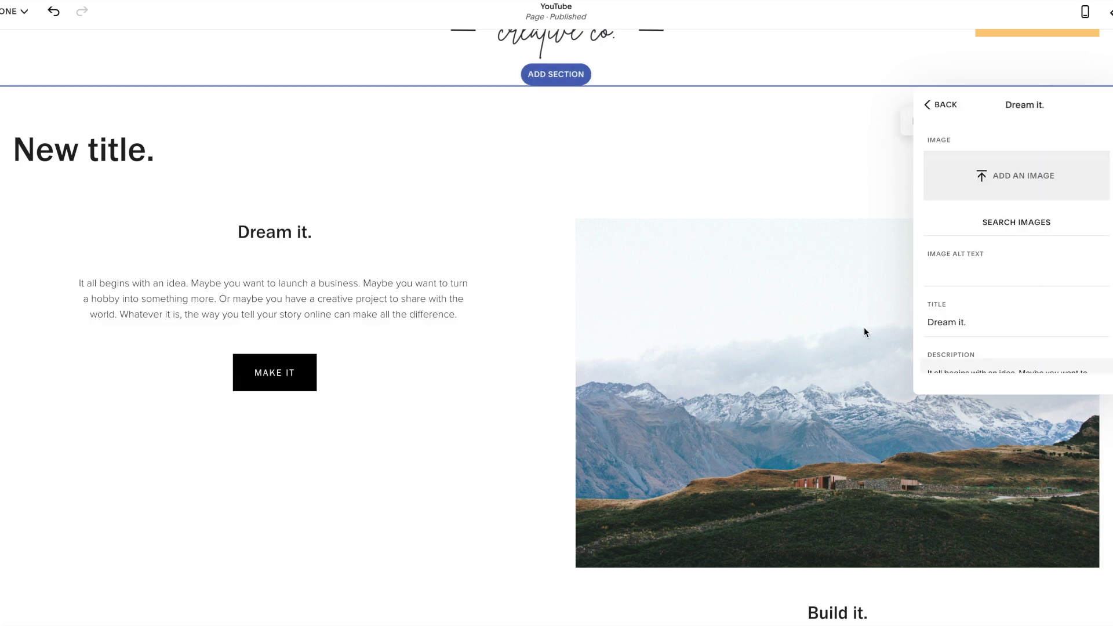
left_click(1007, 223)
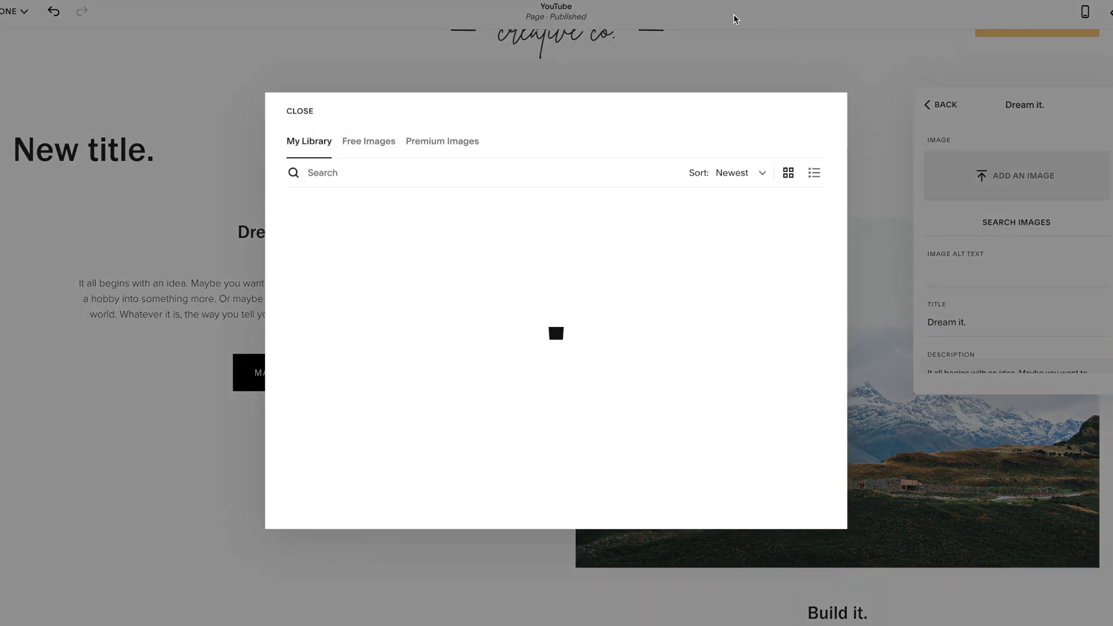
left_click(368, 142)
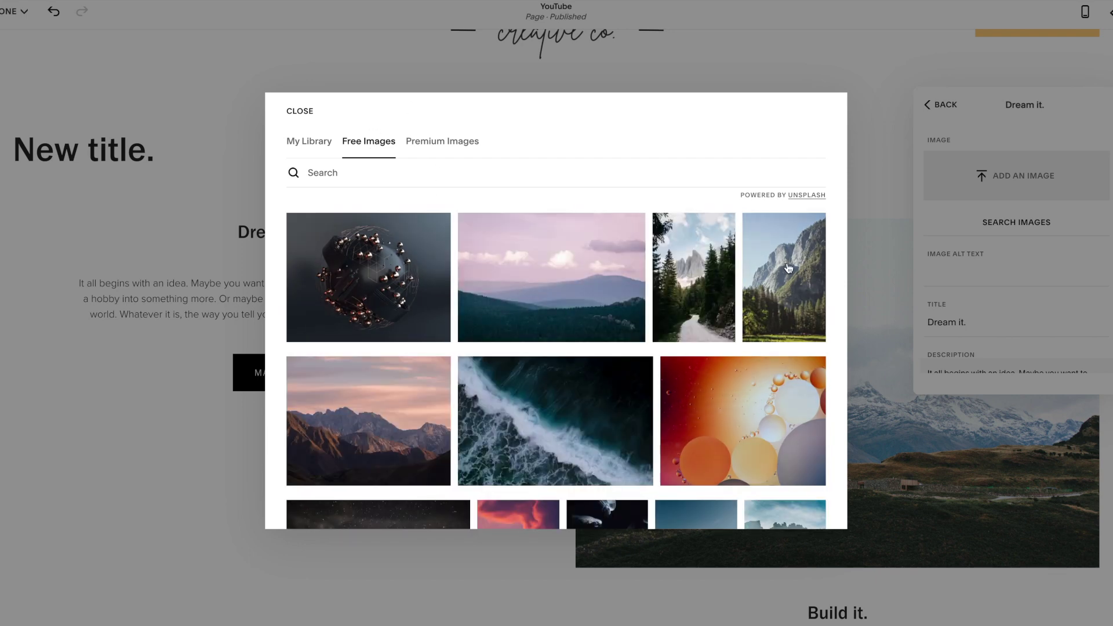
scroll(671, 417, "down", 10)
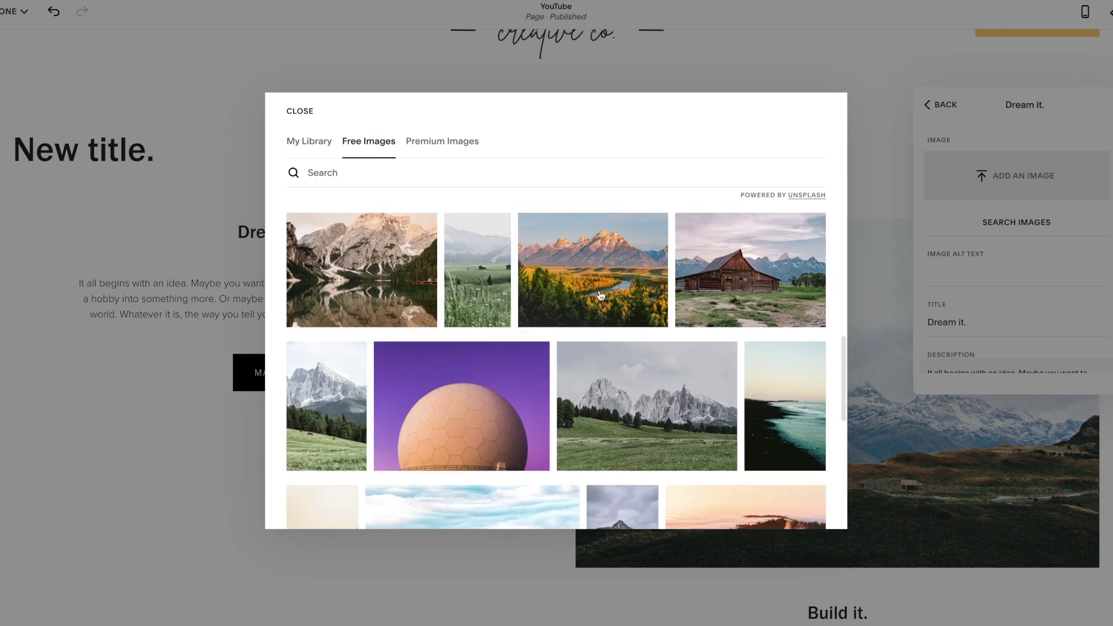
left_click(601, 296)
left_click(711, 361)
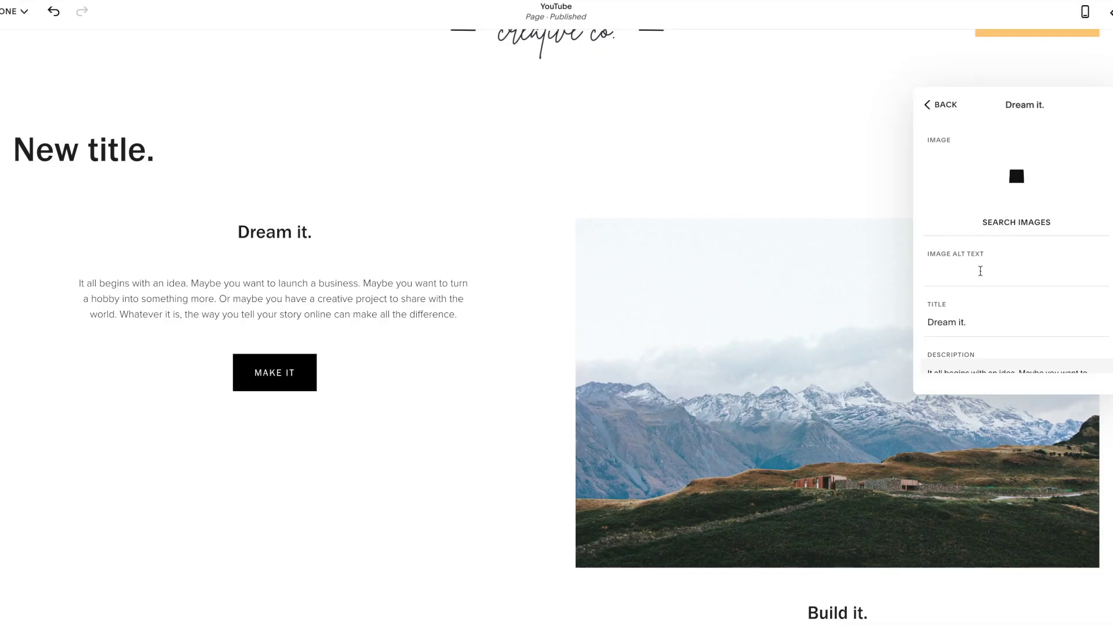
Retitle the card 'Book One' with the description 'book one is about...'
scroll(980, 271, "down", 1)
left_click_drag(980, 288, 931, 284)
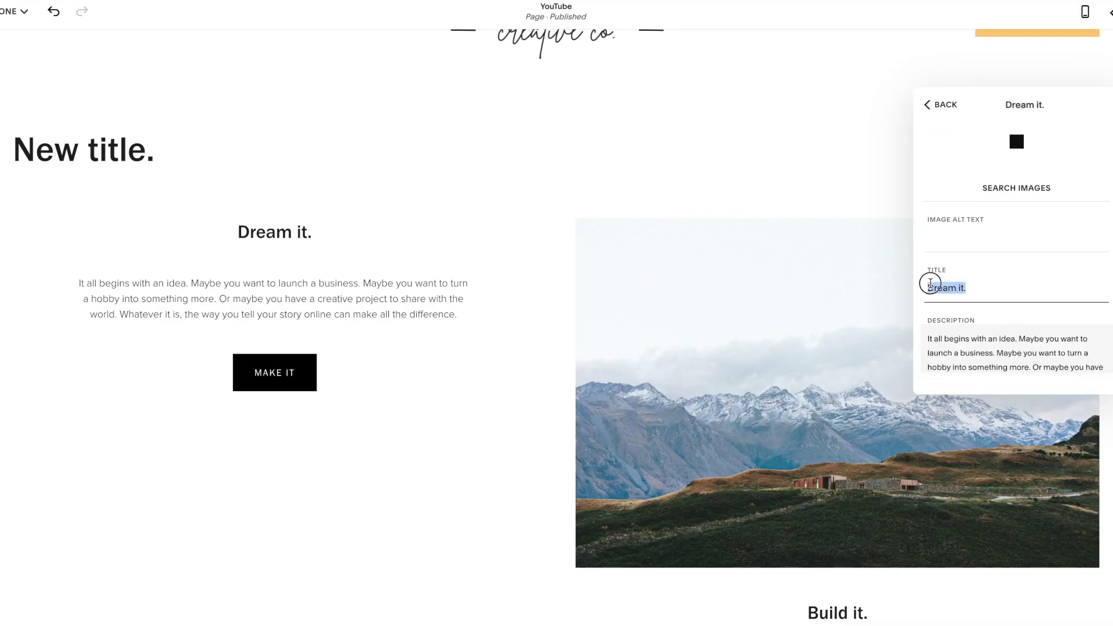
type("Book One")
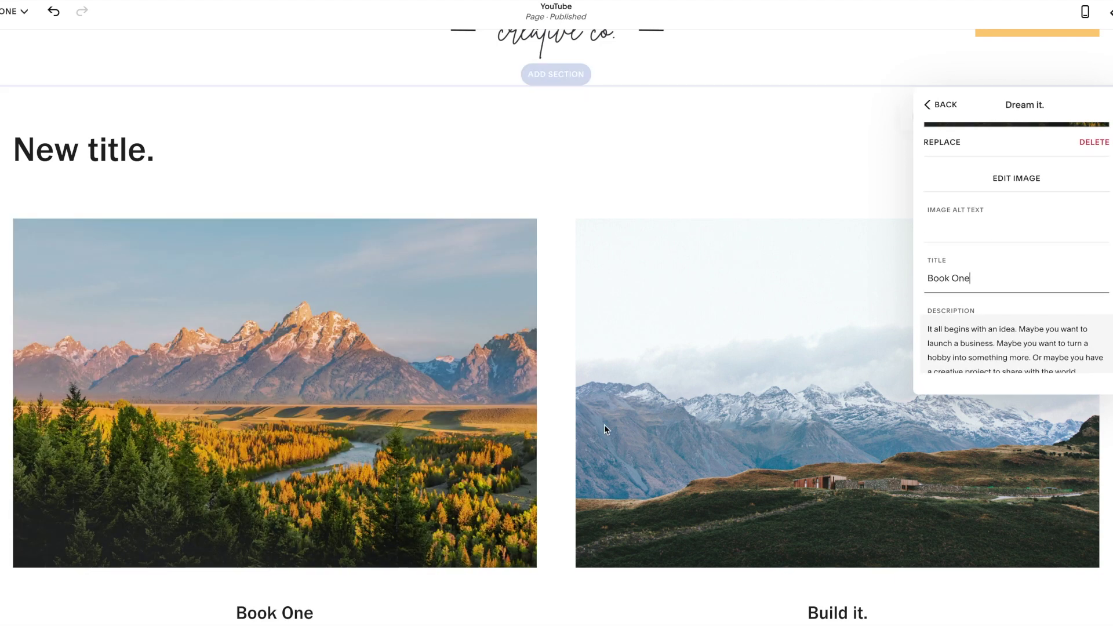
scroll(604, 424, "down", 3)
triple_click(969, 335)
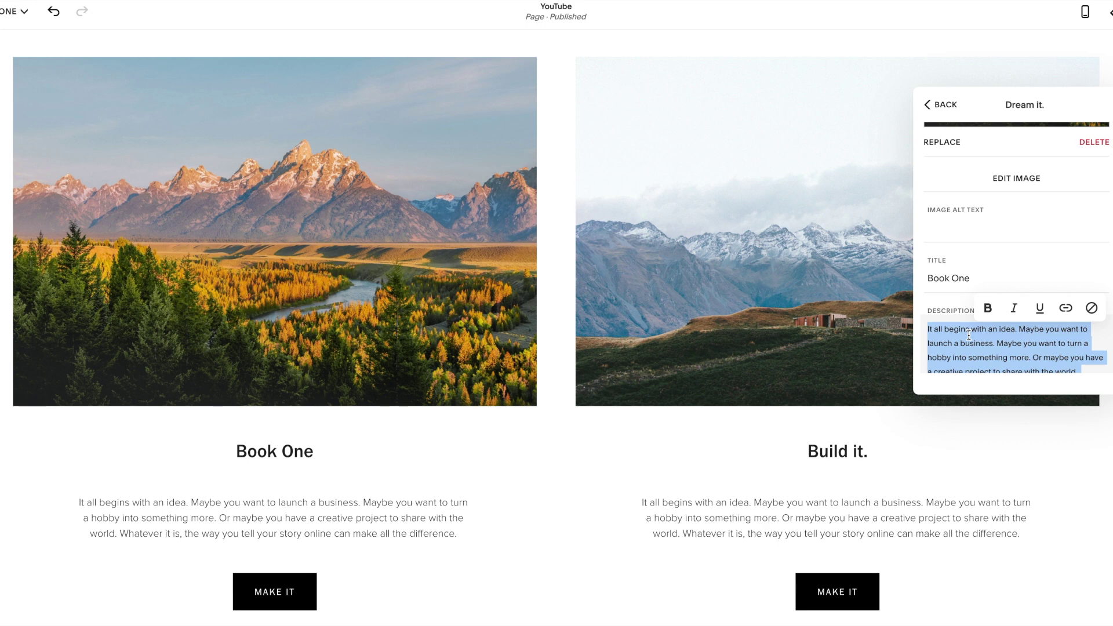
type("book")
type(" one i")
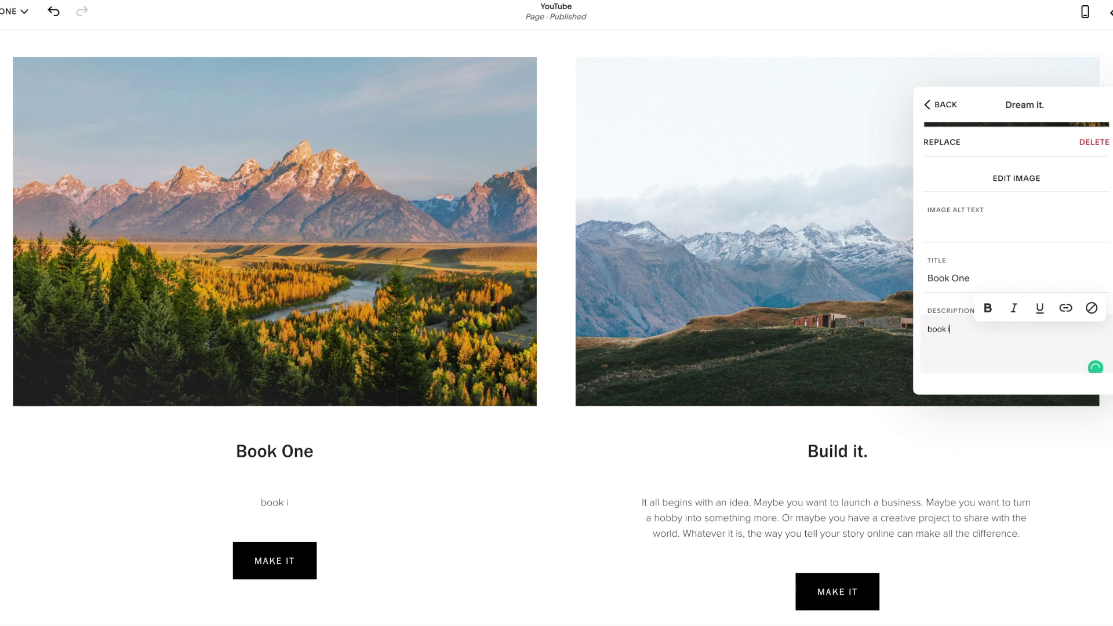
key("BackSpace")
type("one is about...")
Set the card's button text to 'Buy Now'
scroll(1015, 366, "down", 3)
left_click(977, 322)
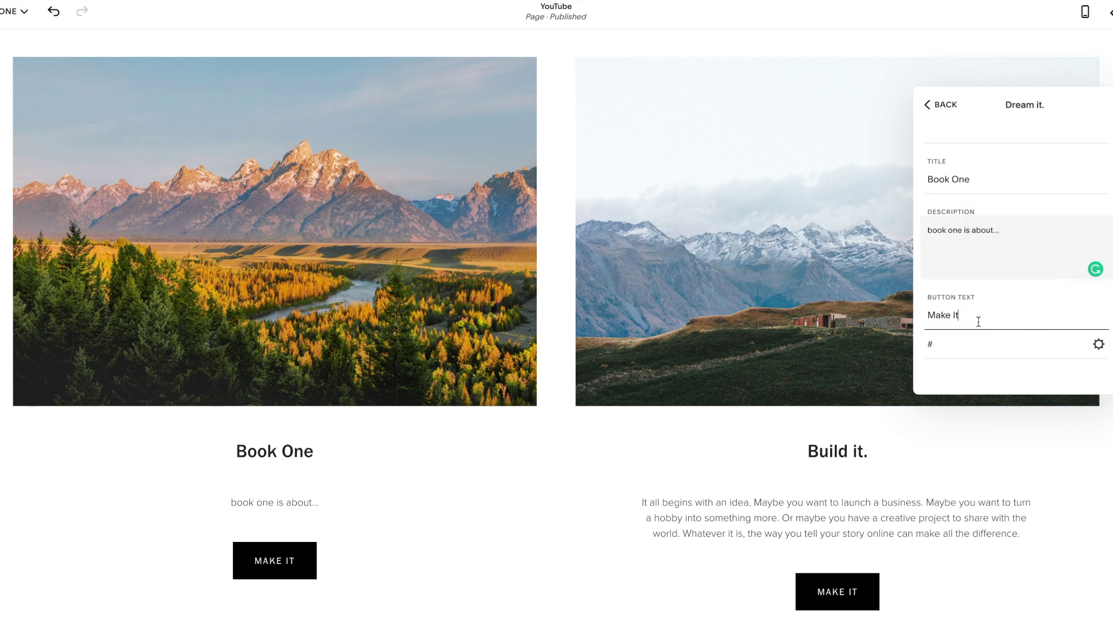
triple_click(979, 321)
type("Buy Now")
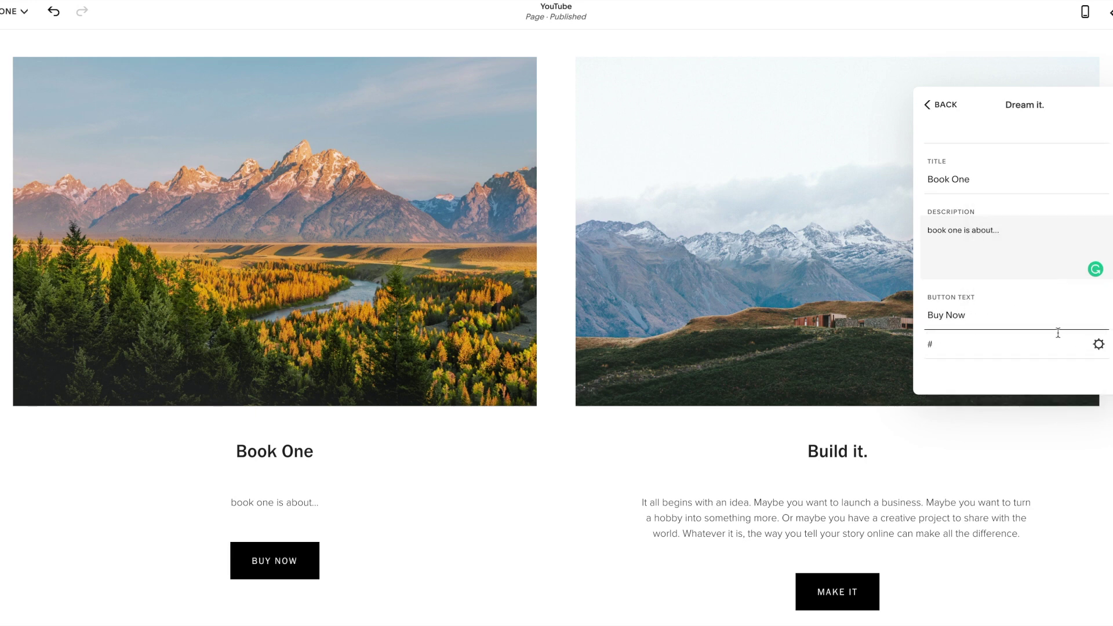
left_click(1099, 346)
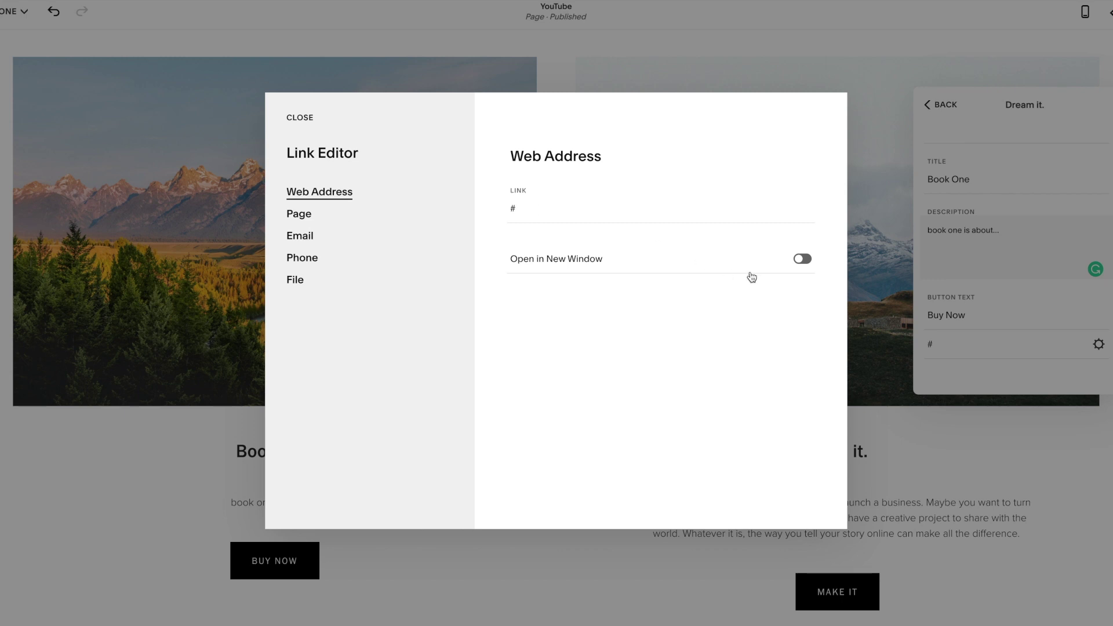
Enable open-in-new-window and try the page, email, phone and file link types
left_click(803, 257)
left_click(312, 215)
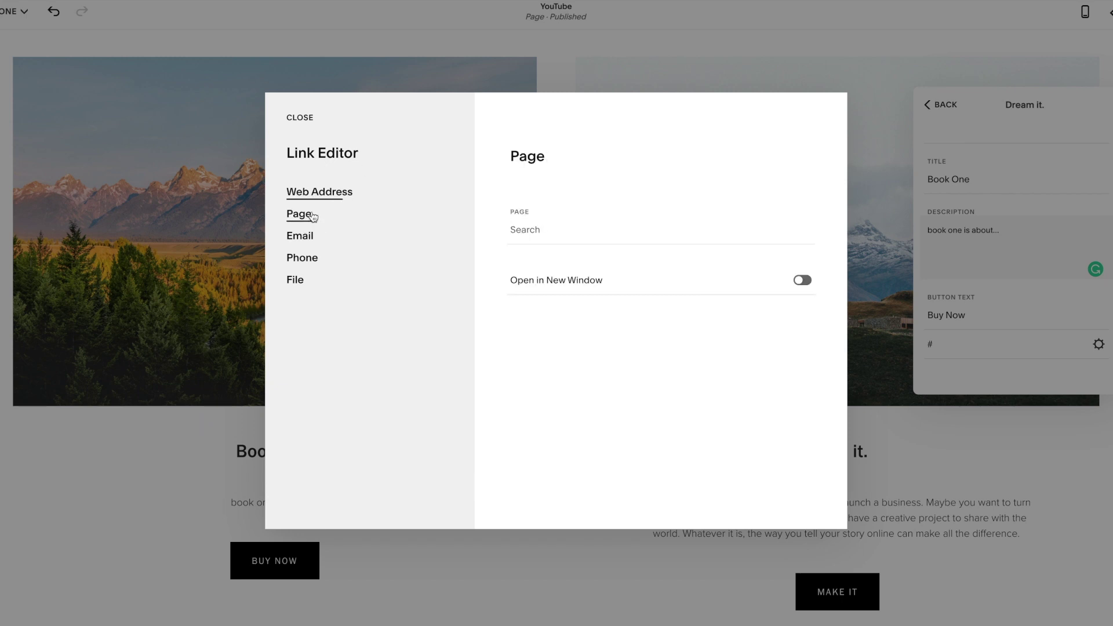
left_click(562, 224)
scroll(582, 361, "down", 20)
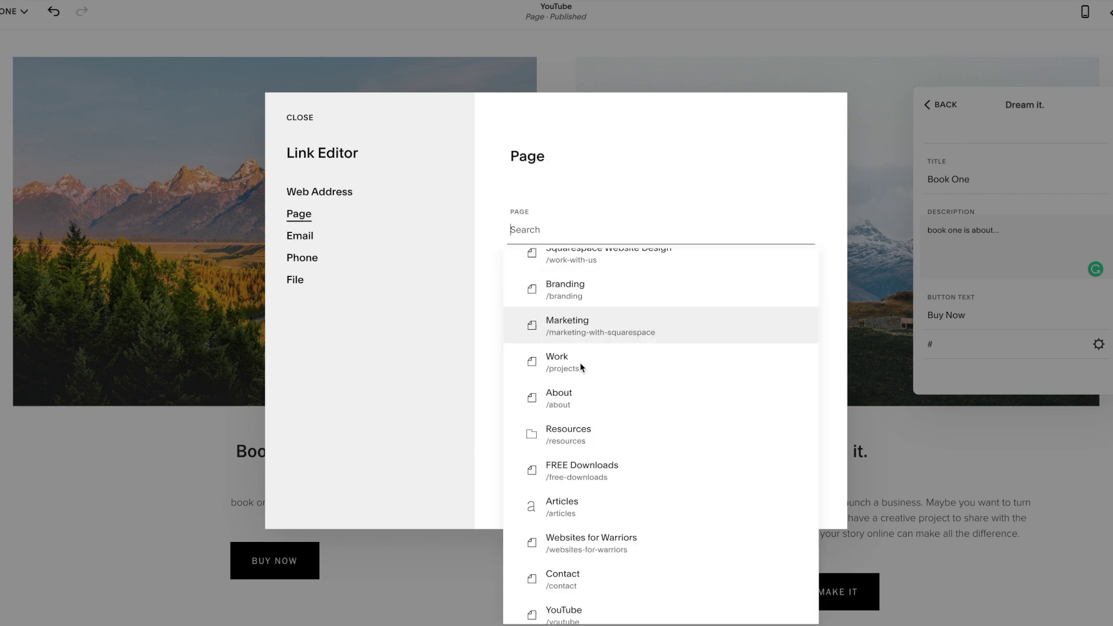
left_click(649, 175)
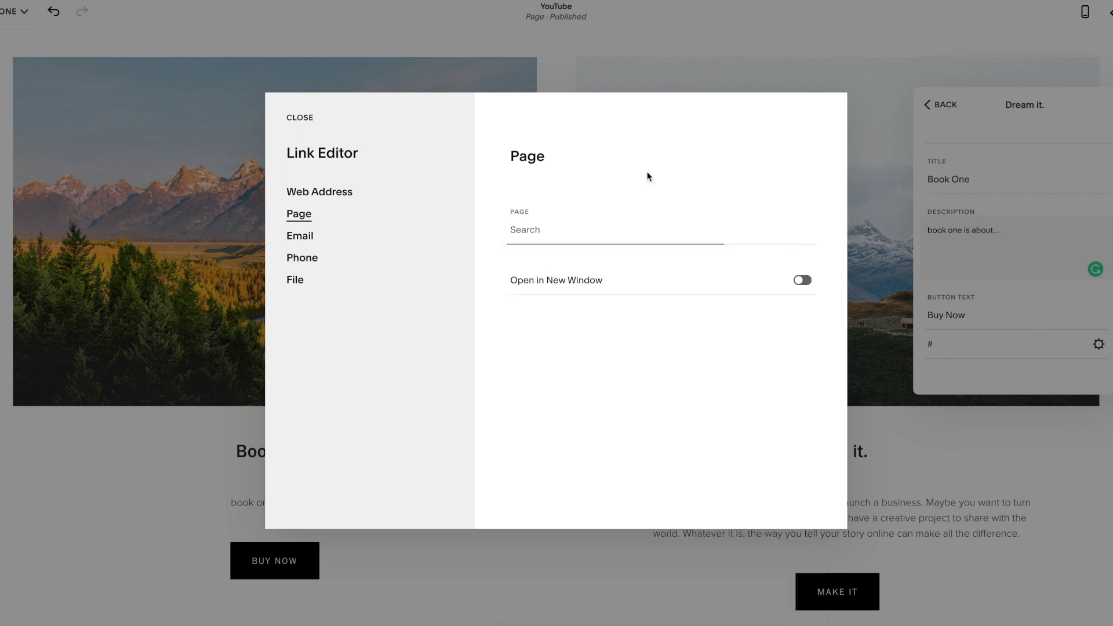
left_click(306, 240)
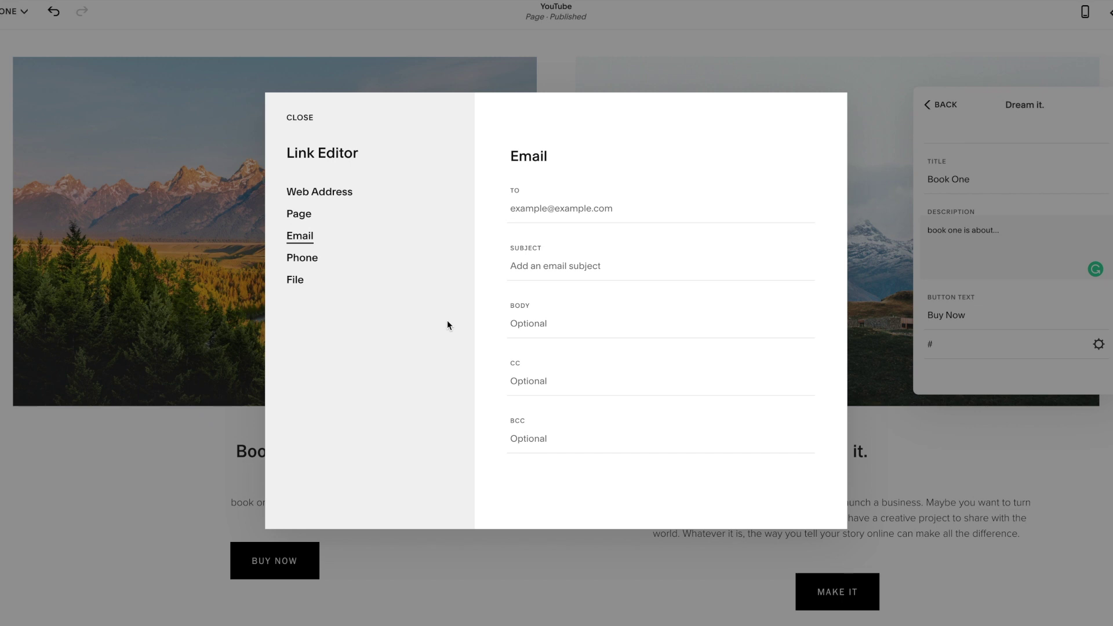
left_click(316, 258)
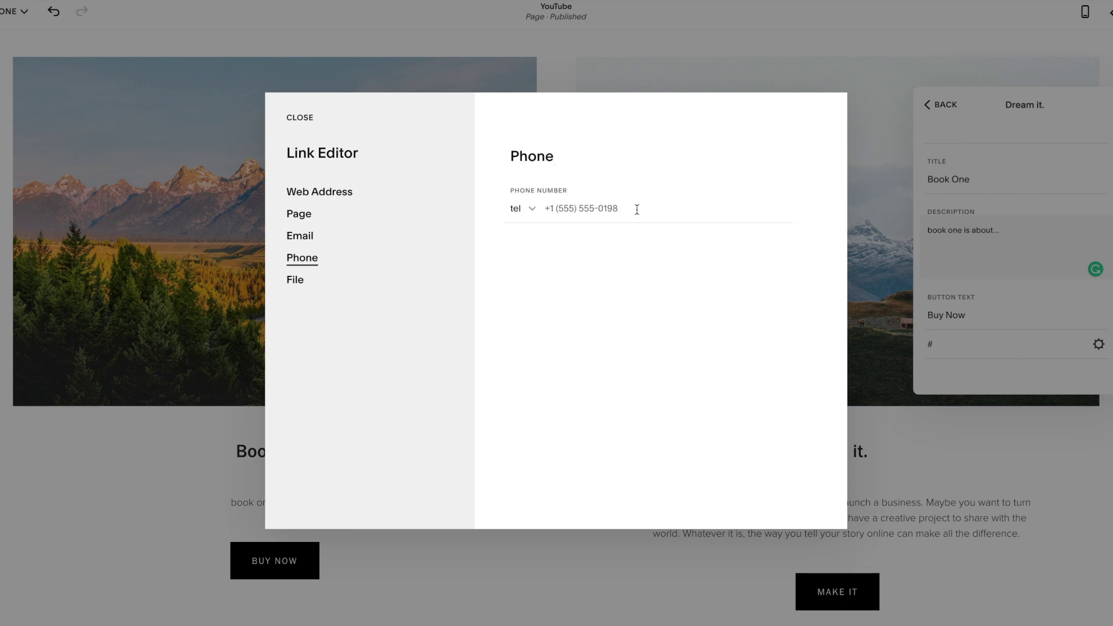
left_click(294, 279)
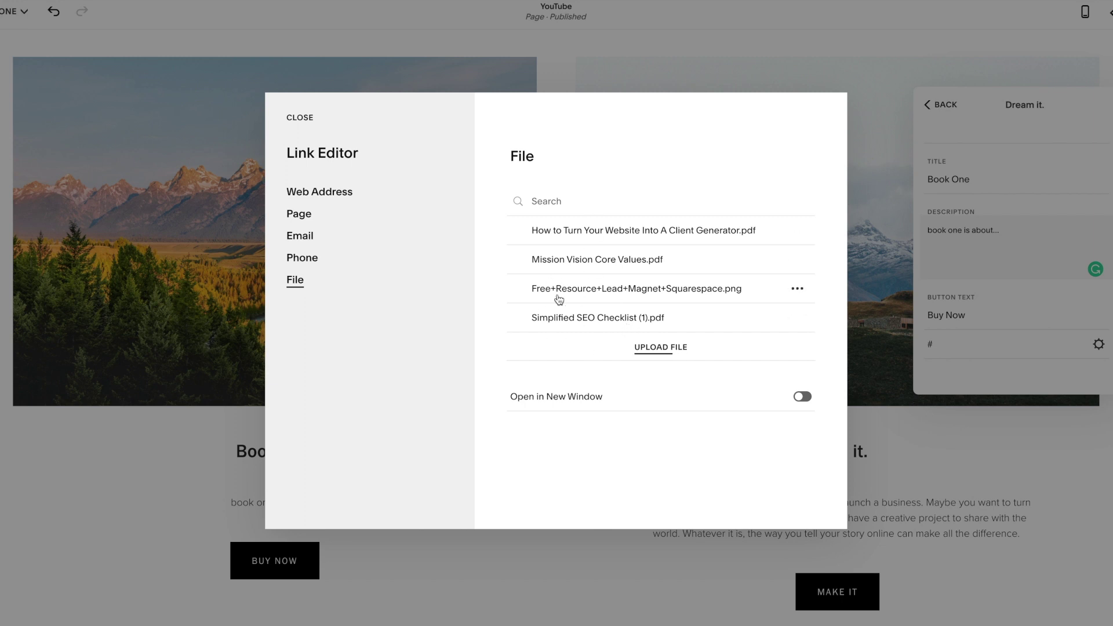
left_click(600, 231)
Link the Buy Now button to the Capabilities page and save
left_click(307, 198)
left_click(299, 215)
left_click(546, 229)
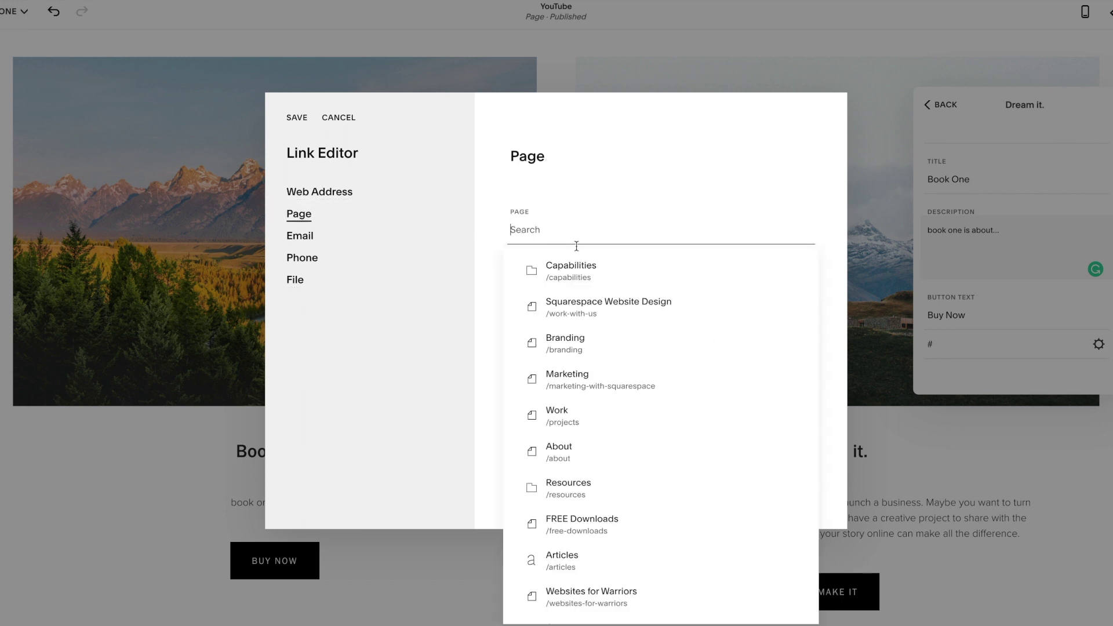
left_click(563, 264)
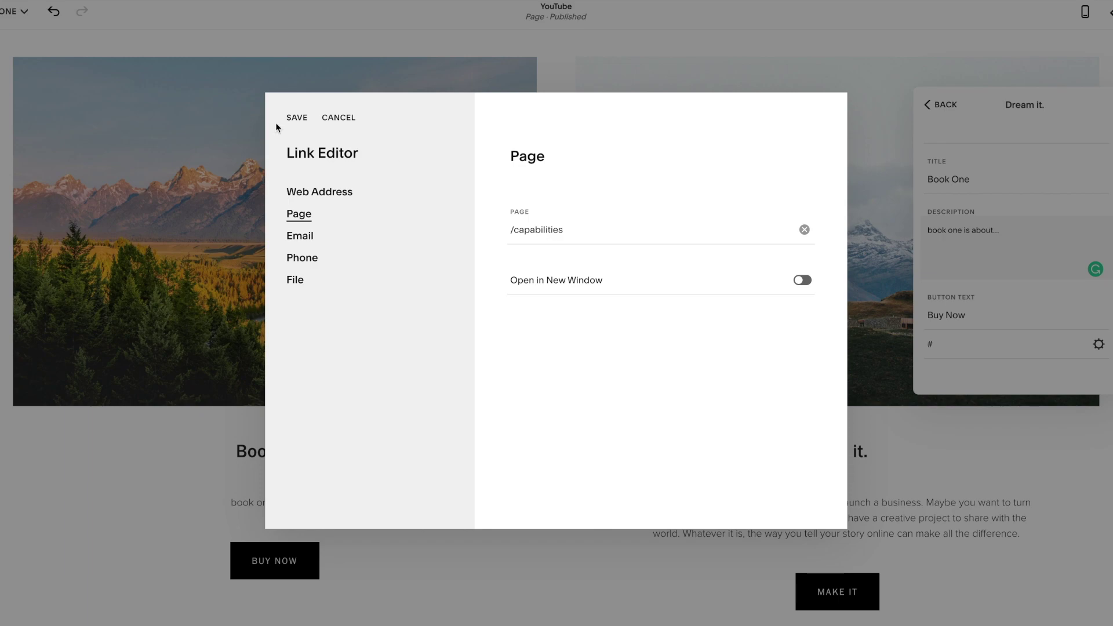
left_click(297, 117)
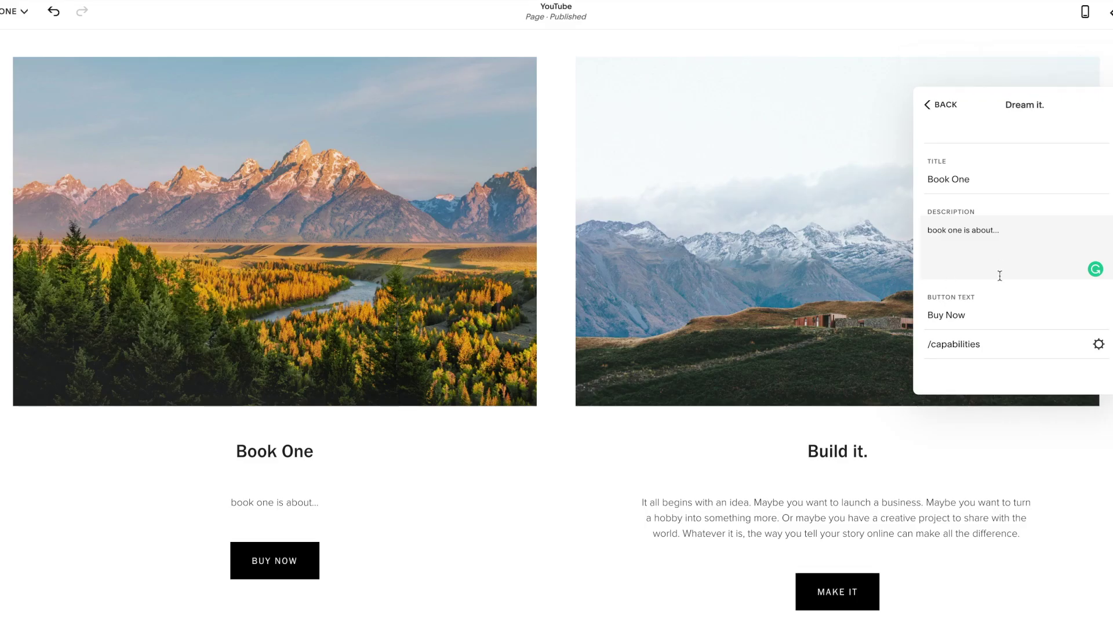
Open the Build it. card and retitle it 'Book Two'
scroll(1000, 276, "up", 5)
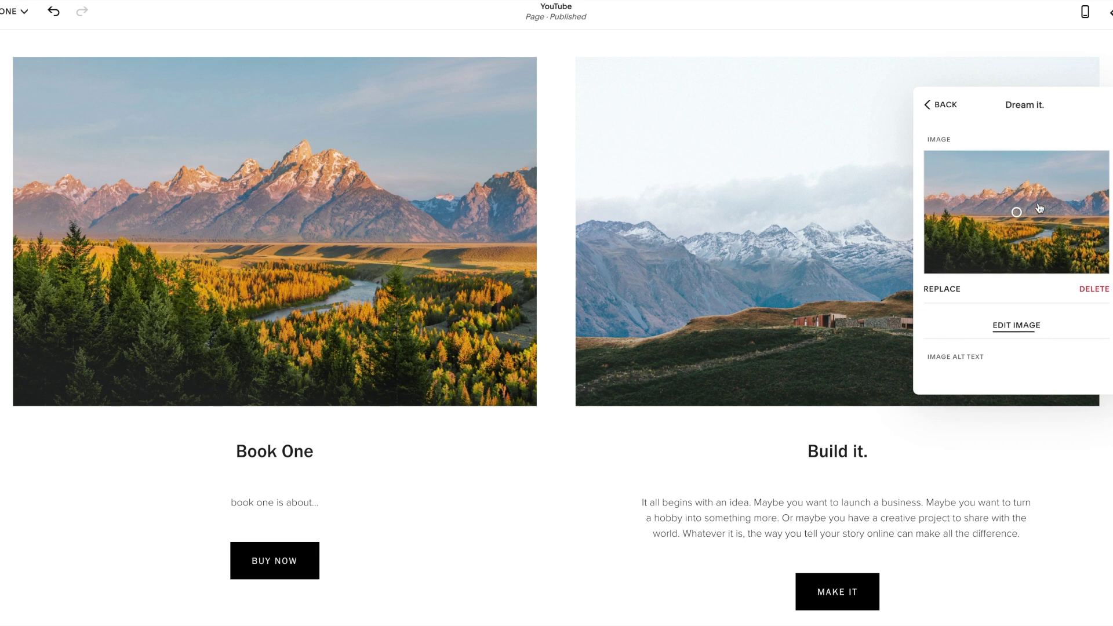
scroll(1038, 340, "down", 3)
scroll(965, 270, "down", 2)
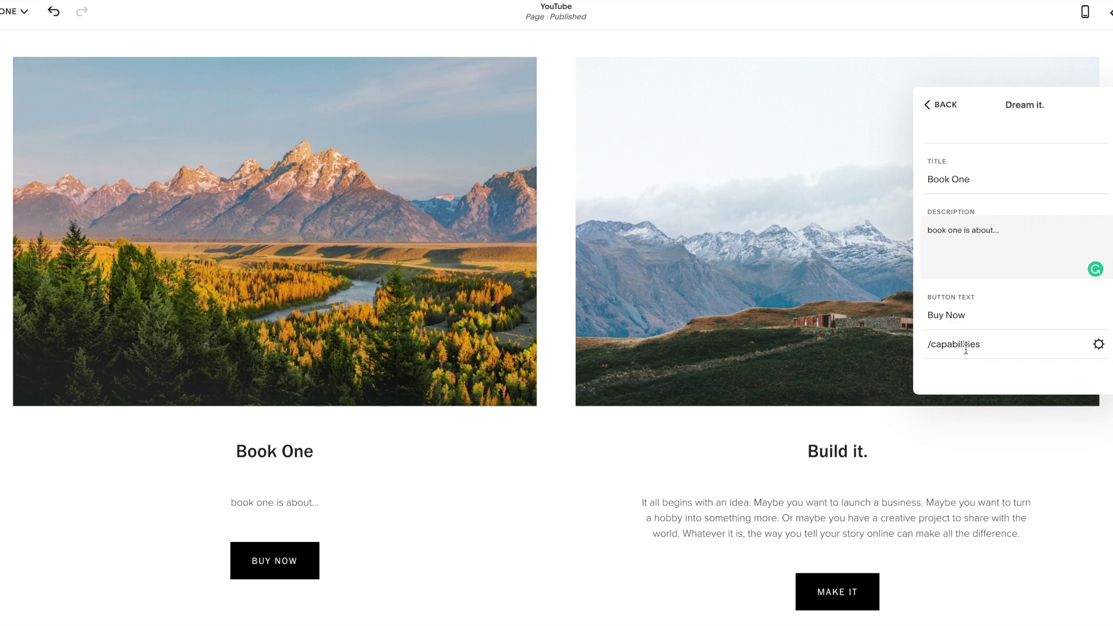
left_click(940, 104)
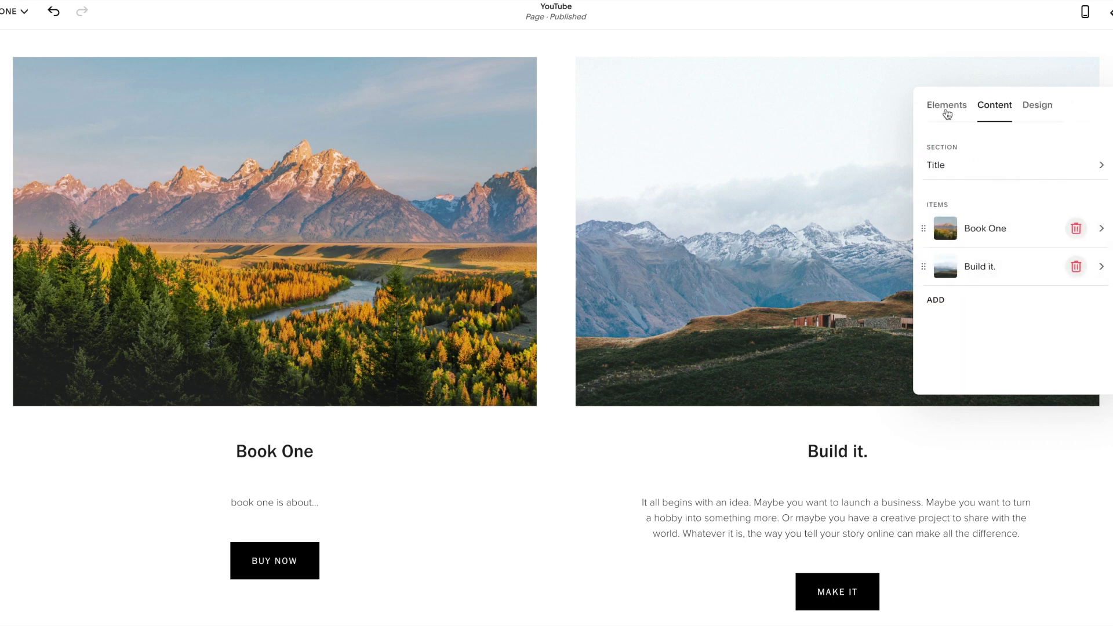
left_click(984, 273)
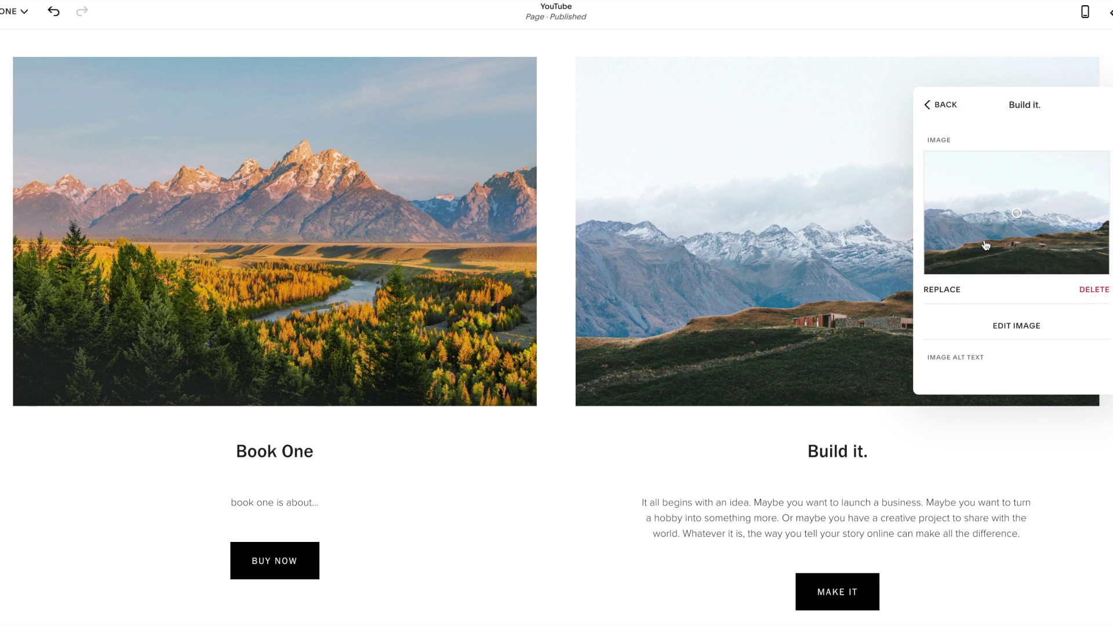
scroll(992, 197, "down", 3)
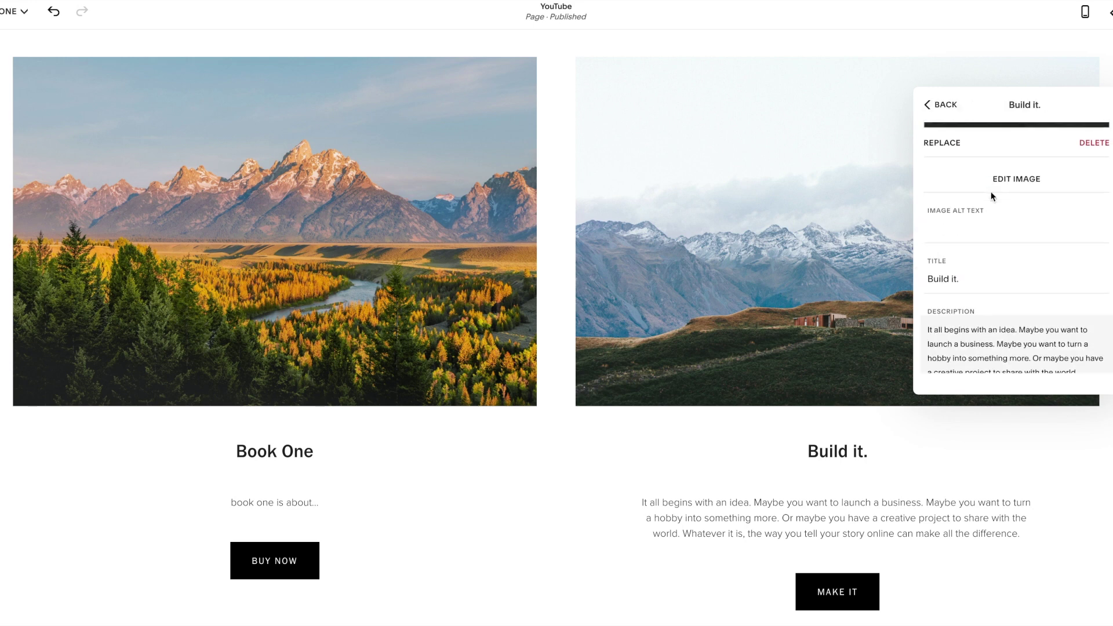
left_click(952, 277)
triple_click(952, 277)
type("Book Two")
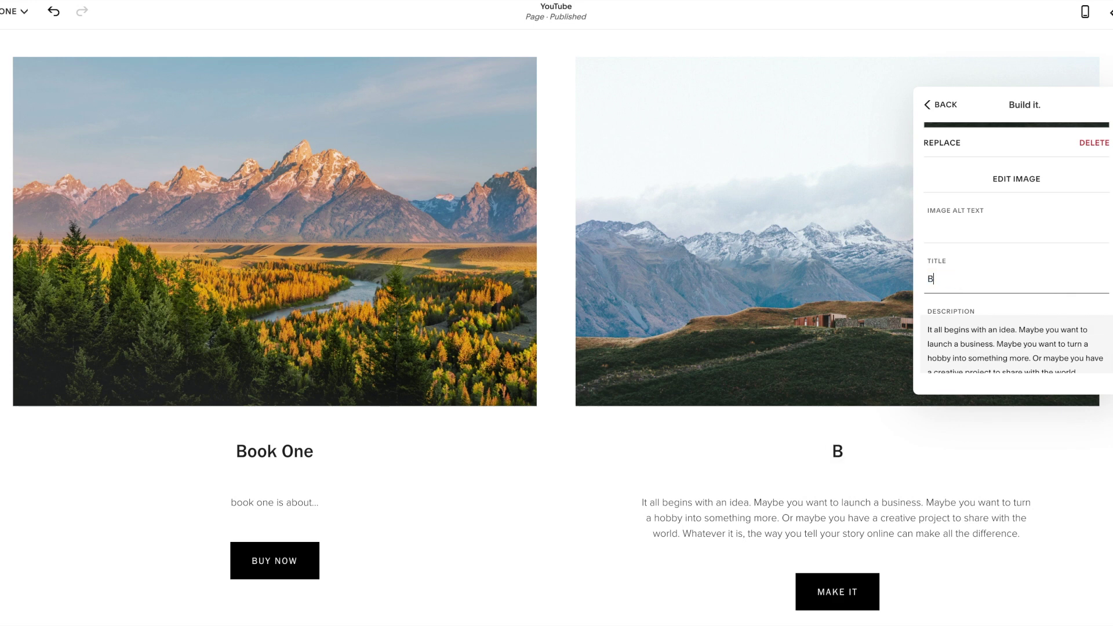
Set the card's description to 'book two is about...' and button text to 'Buy Now'
left_click(993, 350)
key("ctrl+a")
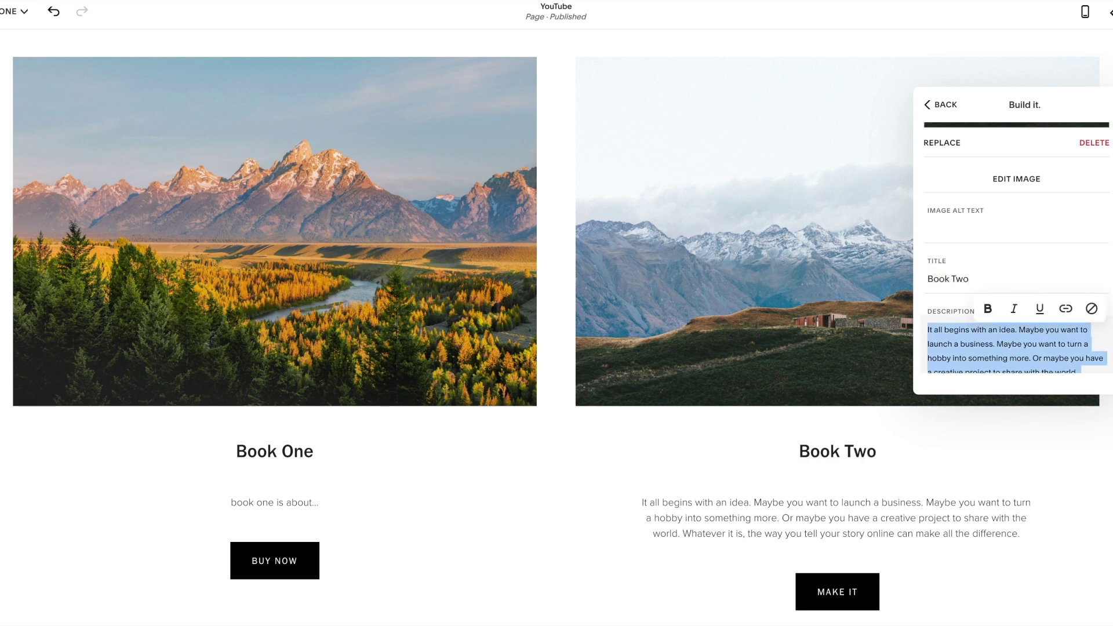
type("book two is about...")
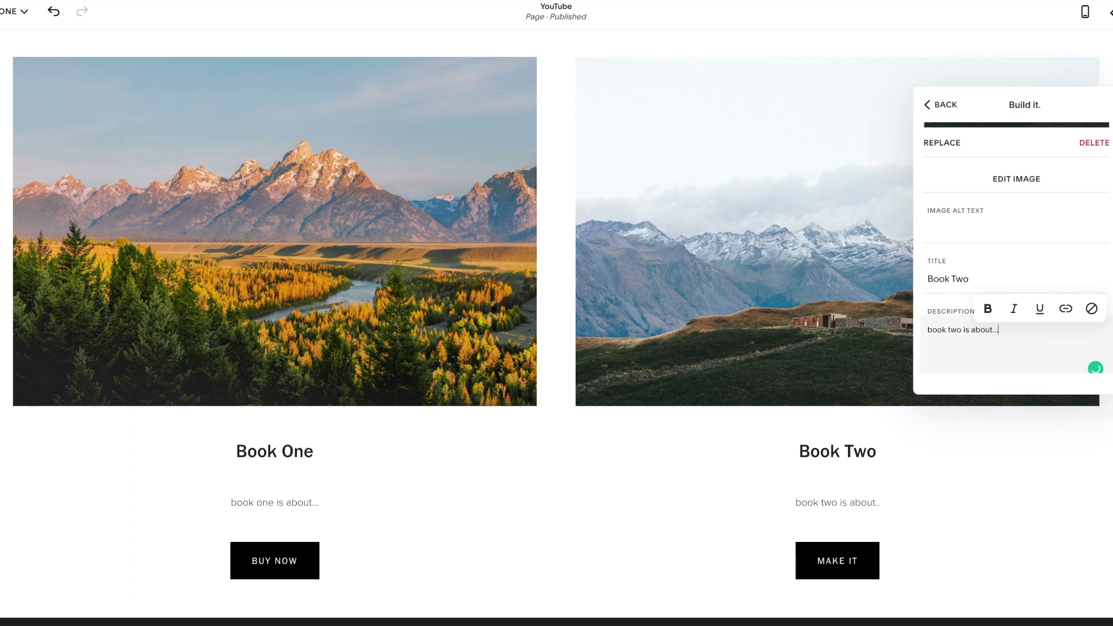
scroll(1012, 244, "down", 2)
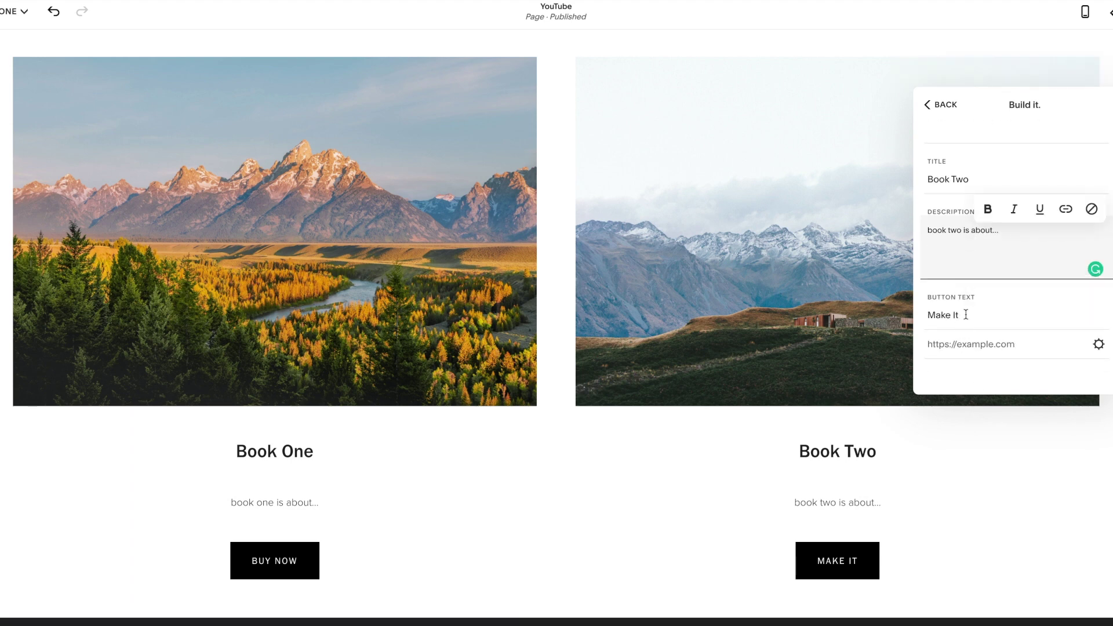
left_click_drag(965, 313, 928, 314)
type("Buy Now")
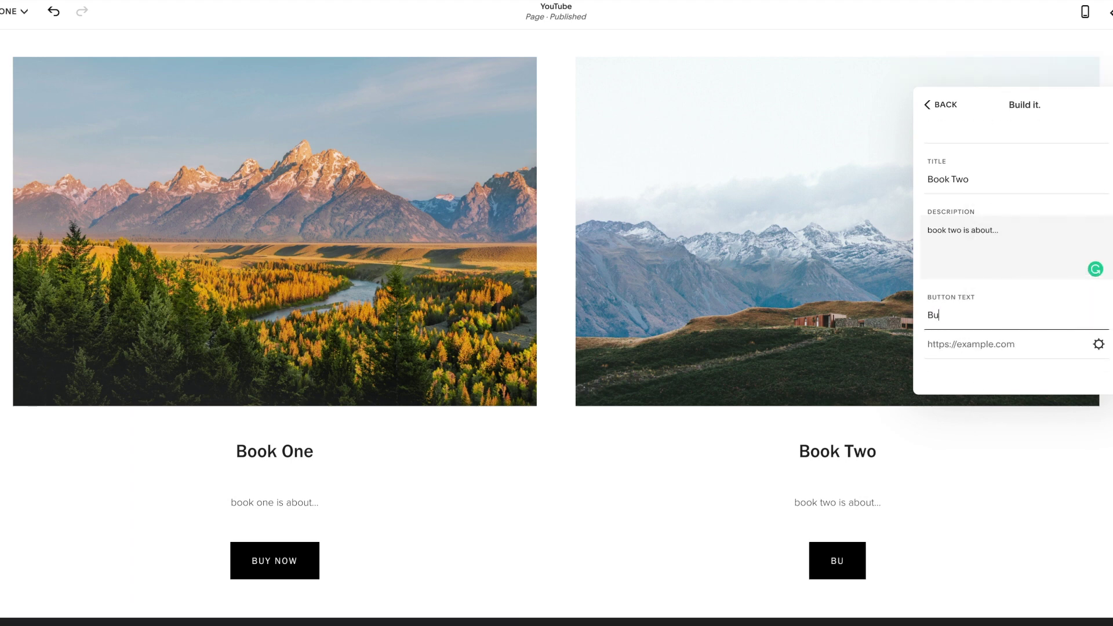
left_click(941, 106)
Add a third list item using the free ocean wave stock photo
left_click(939, 301)
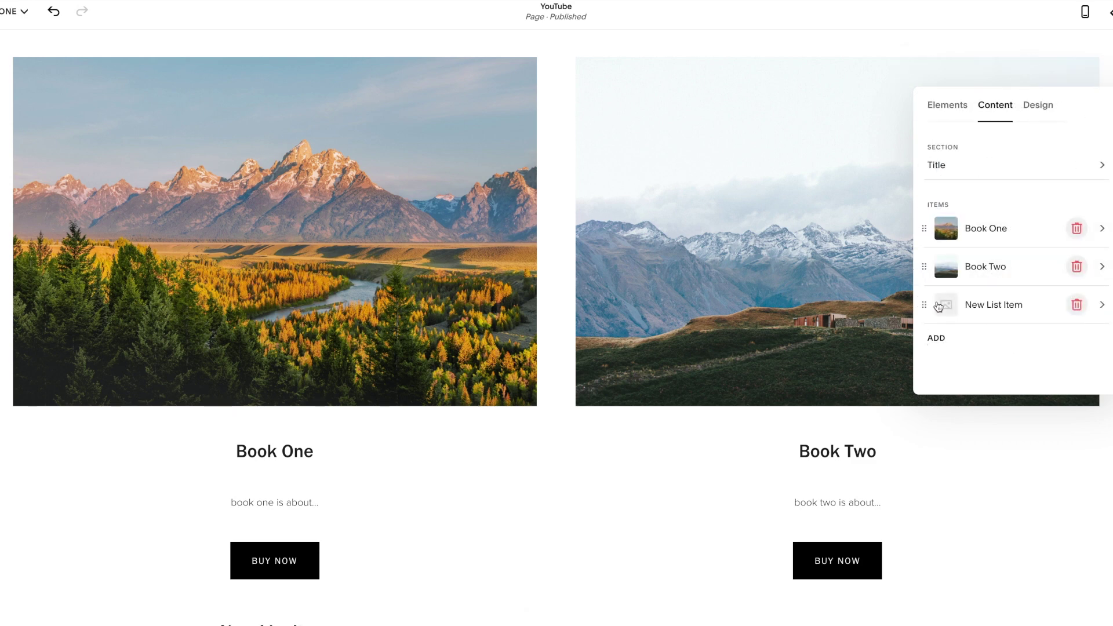
left_click(1013, 310)
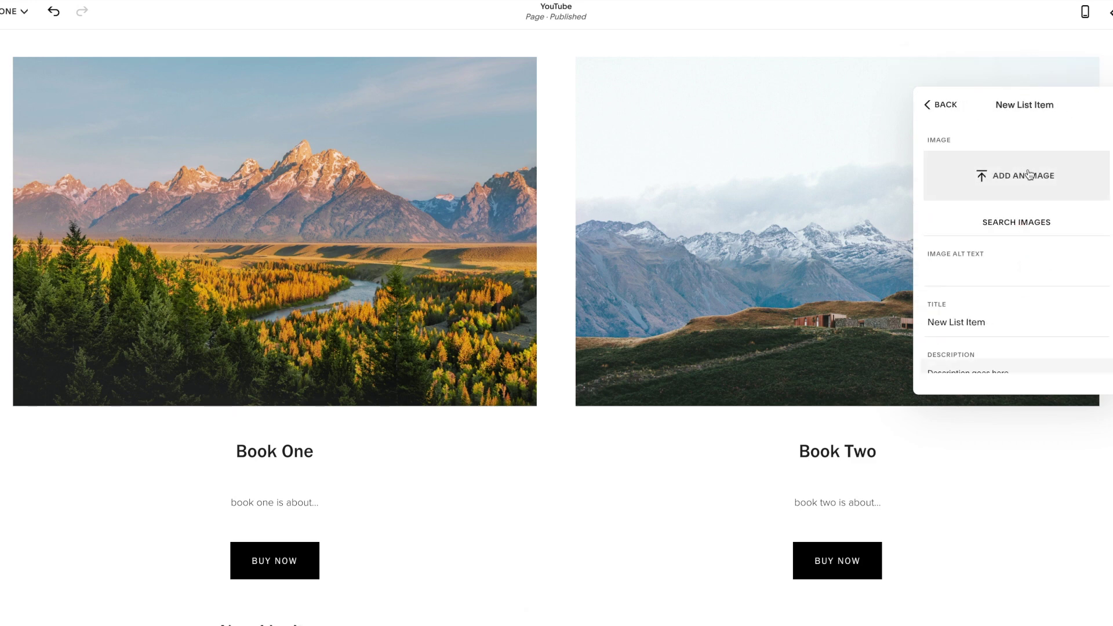
left_click(1021, 225)
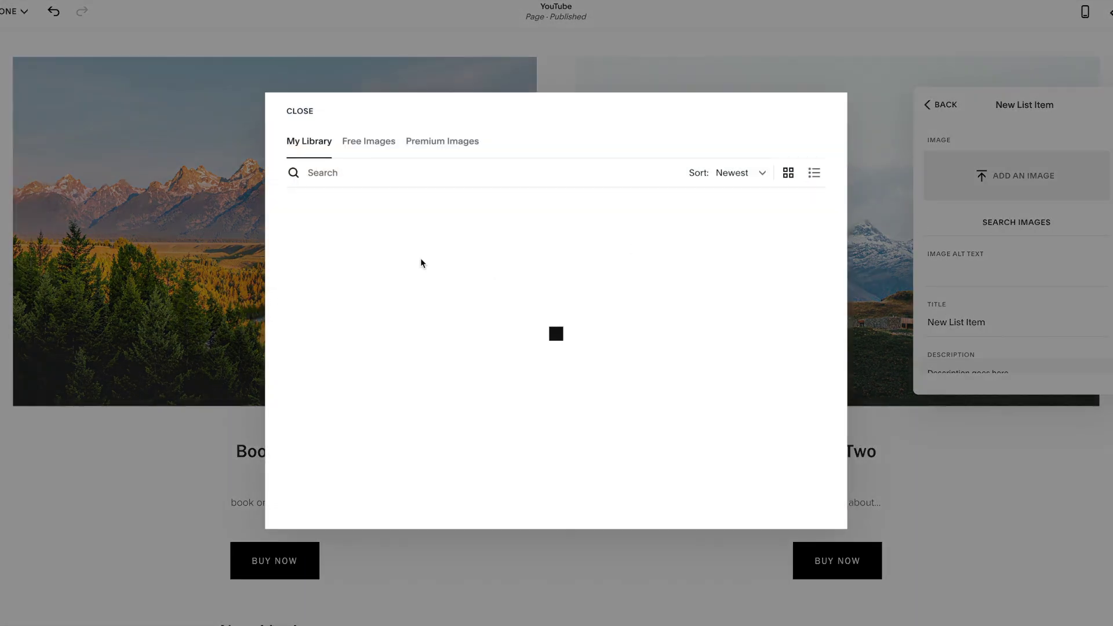
left_click(367, 145)
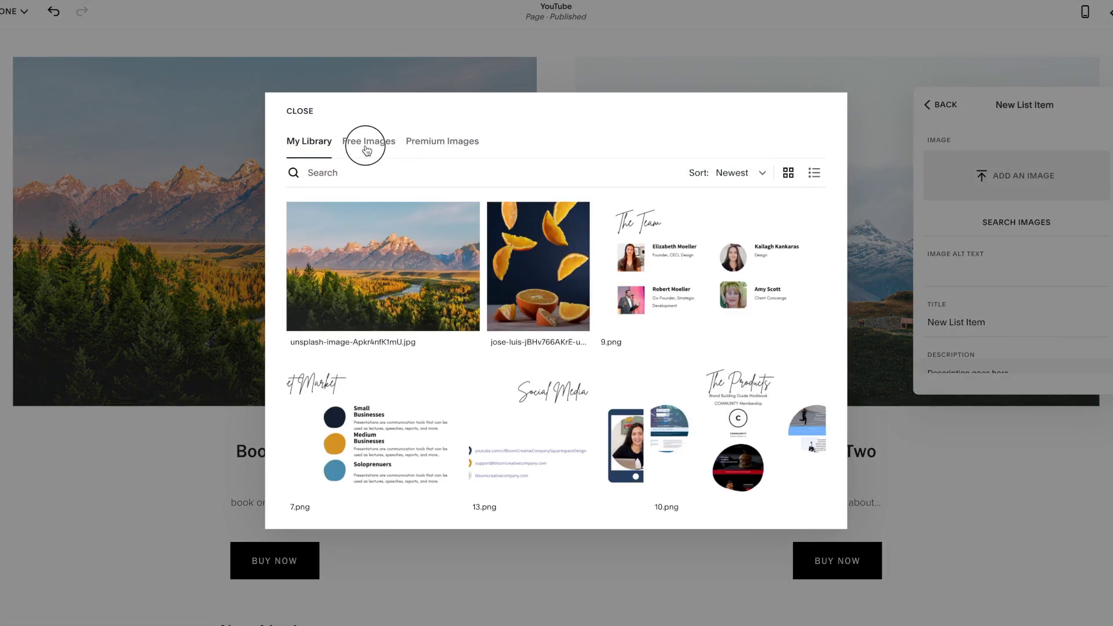
scroll(600, 341, "down", 5)
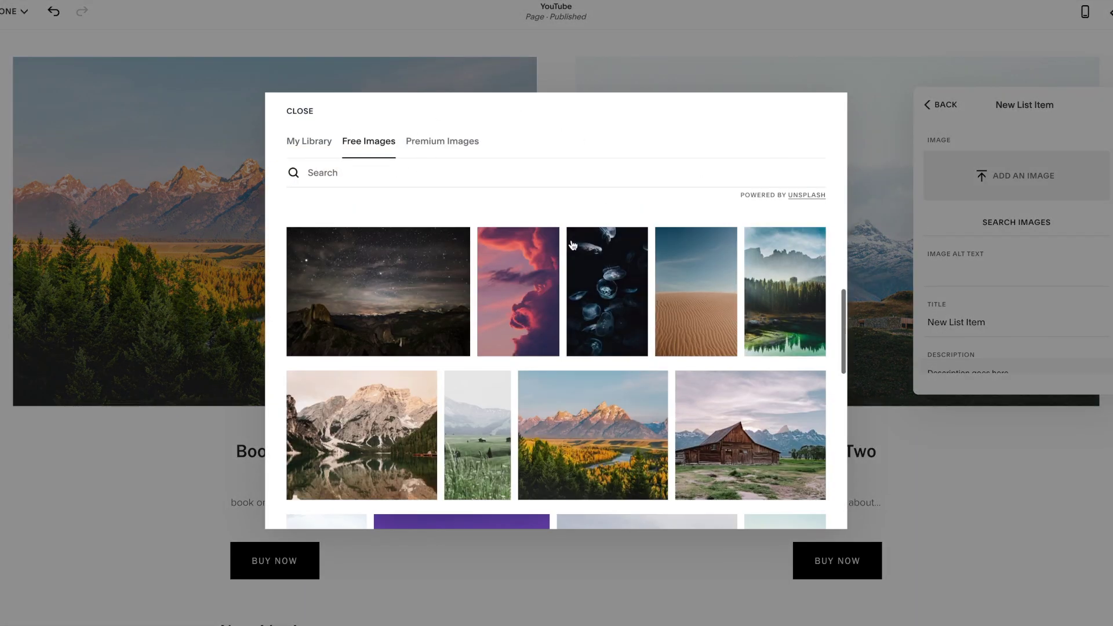
scroll(573, 230, "up", 3)
left_click(550, 342)
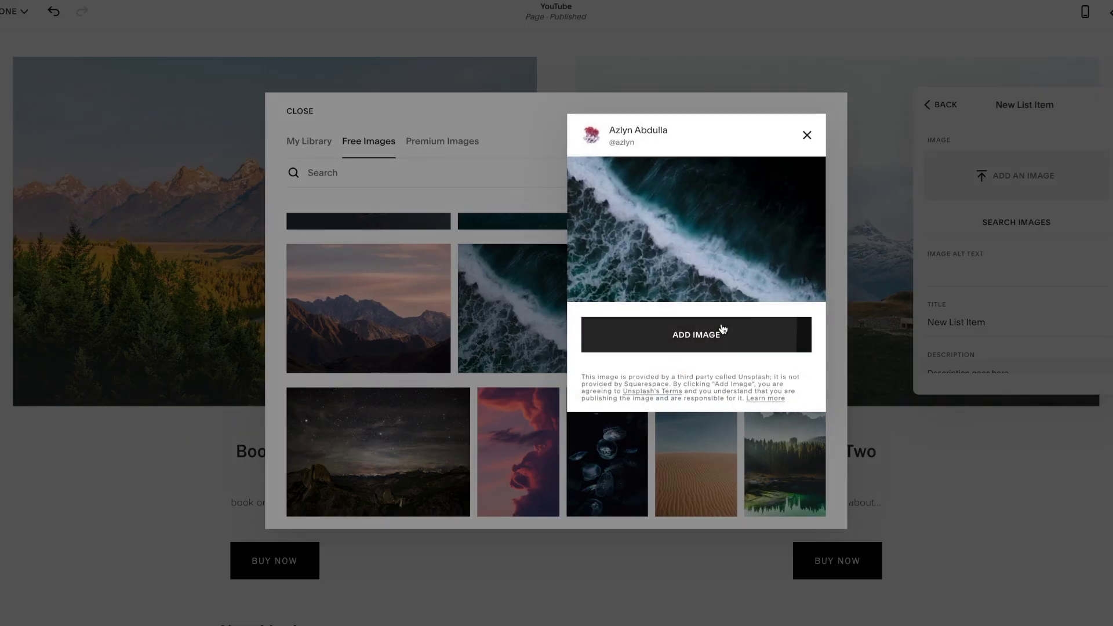
left_click(721, 324)
Title the third card 'Book Three' with description 'book three is about...'
scroll(986, 255, "down", 2)
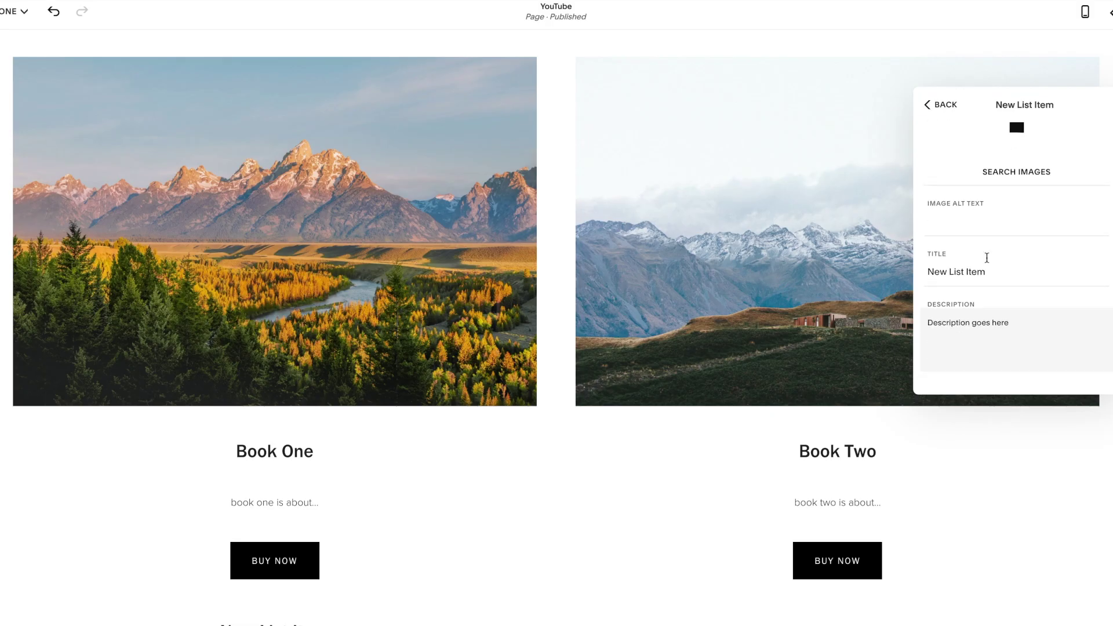
double_click(976, 271)
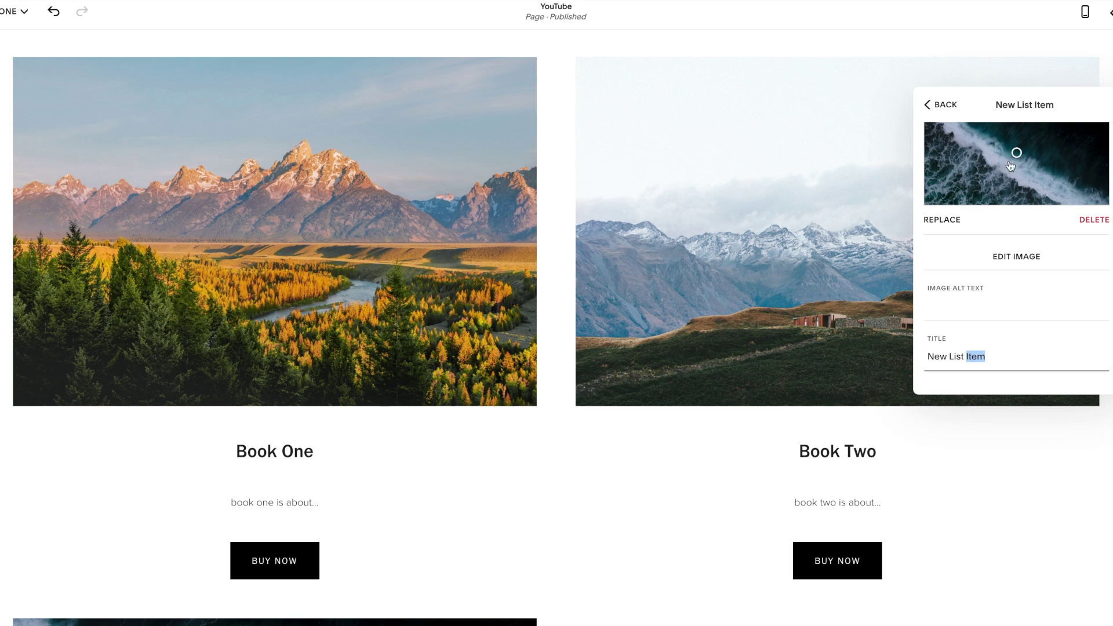
scroll(1011, 167, "up", 1)
scroll(1010, 166, "down", 2)
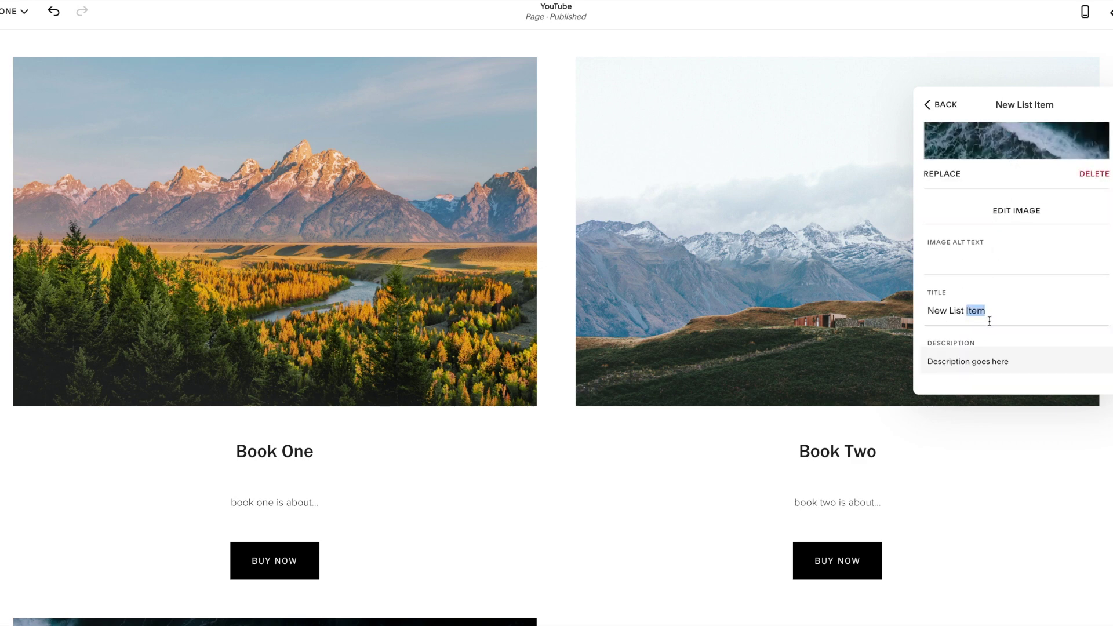
triple_click(987, 318)
type("Book ")
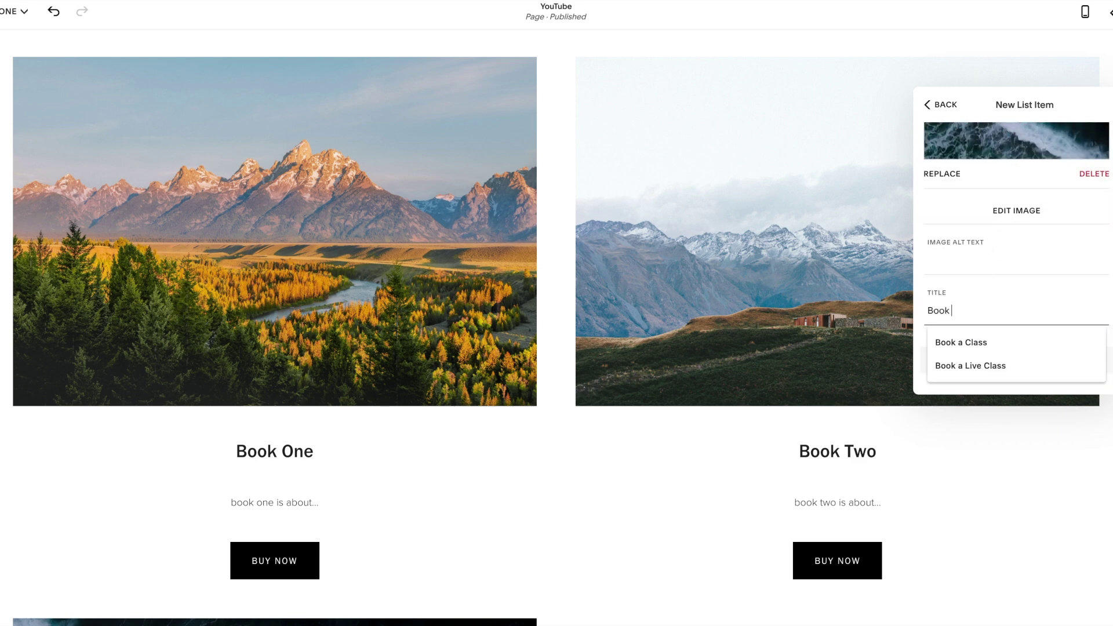
type("Three")
triple_click(1015, 367)
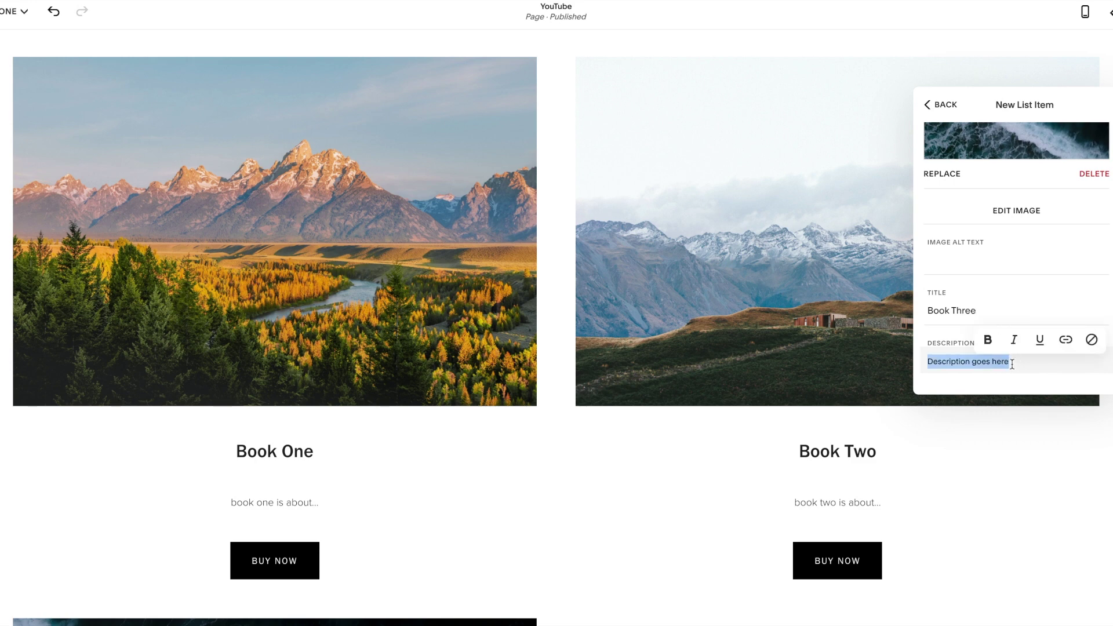
type("book three is abou")
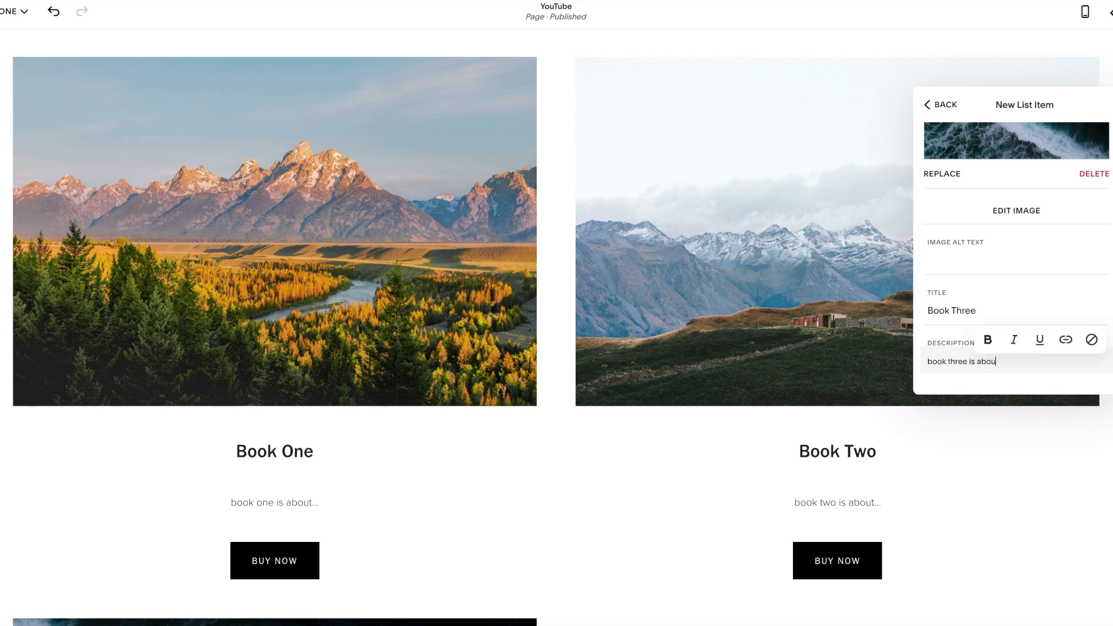
type("t...")
Change the third card's button text to 'Buy Now'
scroll(993, 380, "down", 2)
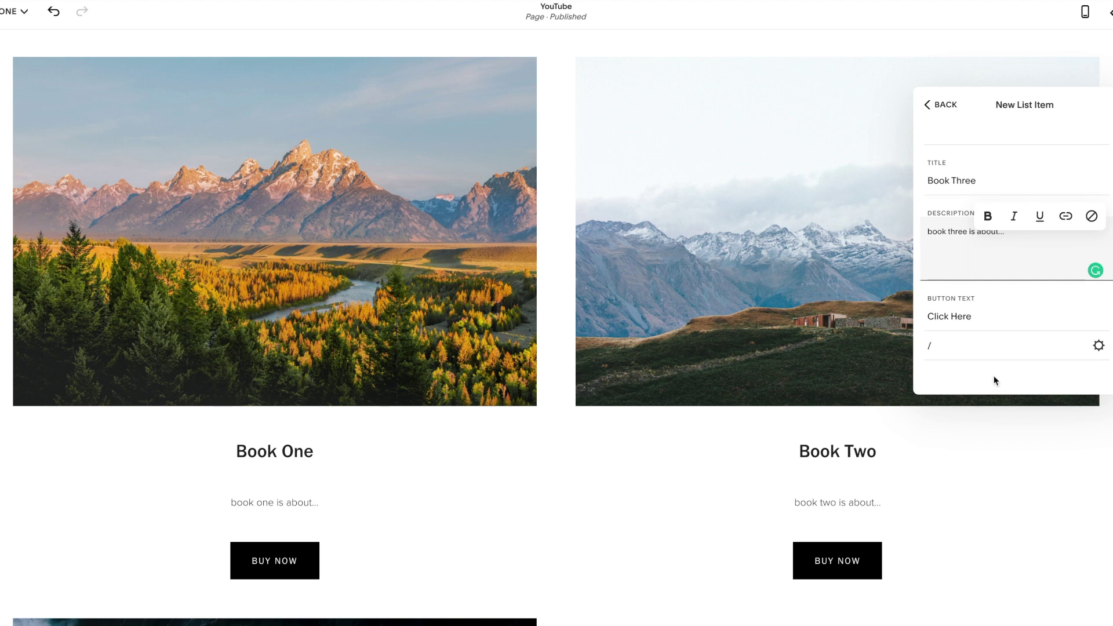
left_click(927, 316)
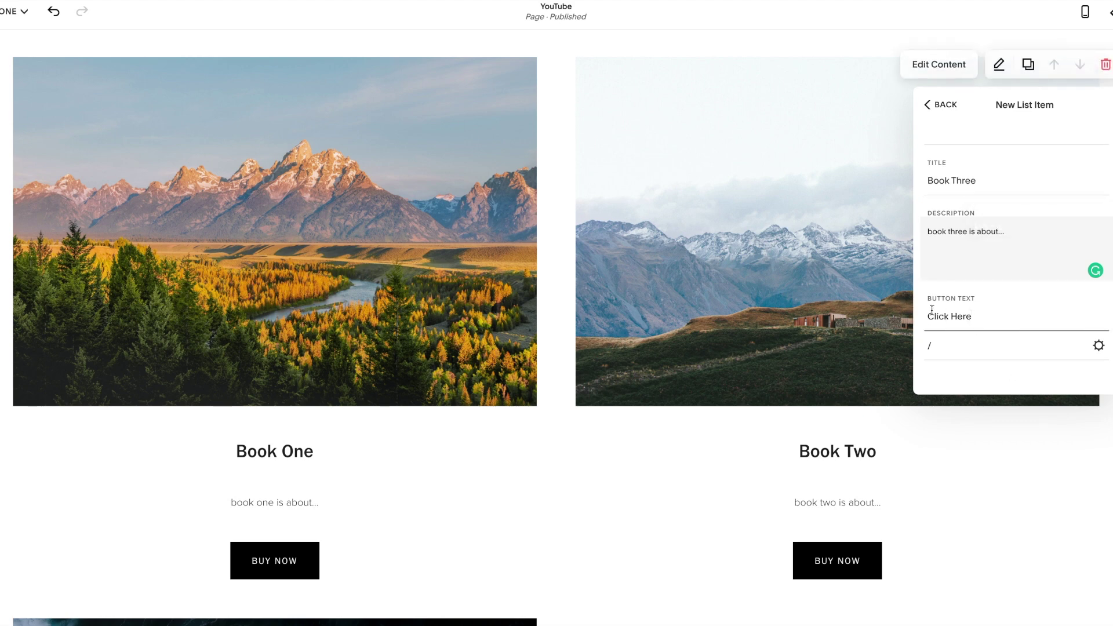
triple_click(928, 316)
type("Buy")
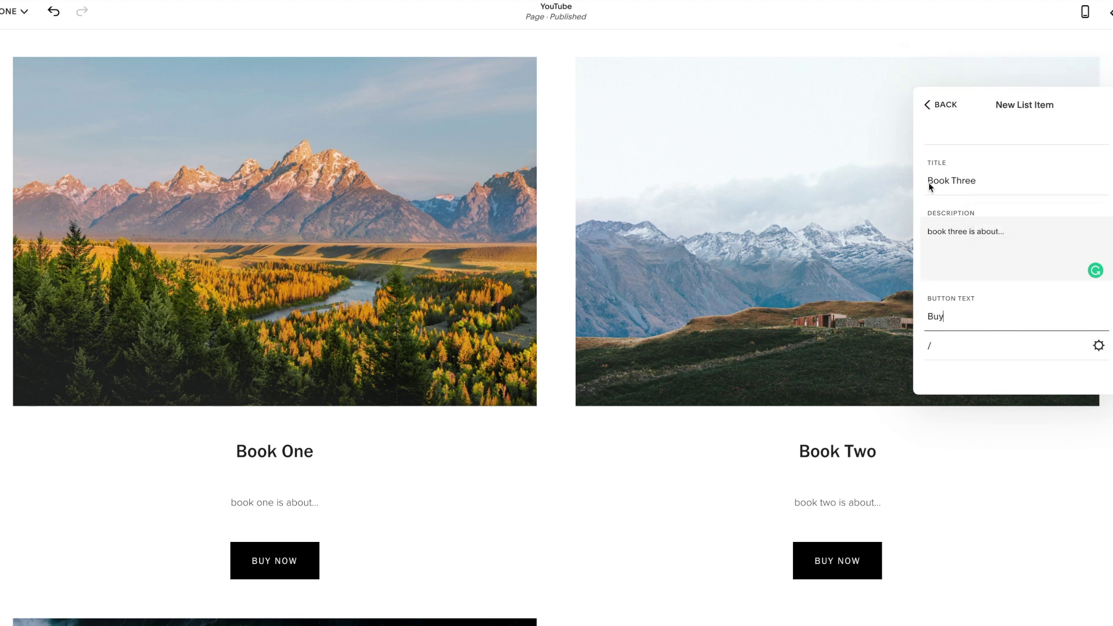
type(" Now")
left_click(947, 105)
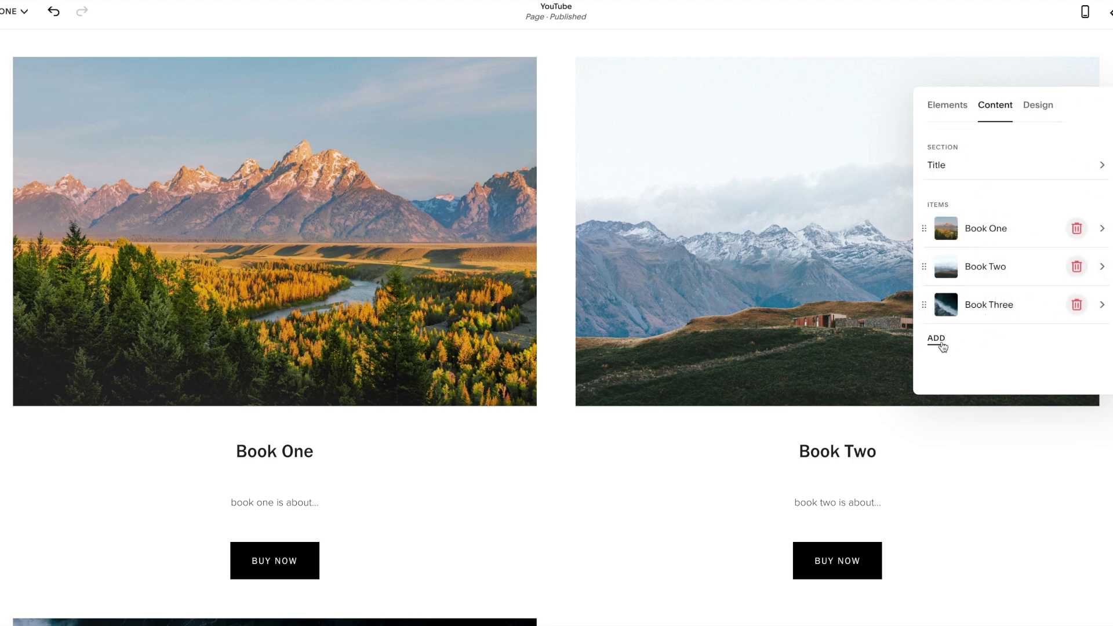
Add a fourth list item using the free mountain-at-dusk stock photo
left_click(938, 341)
left_click(986, 352)
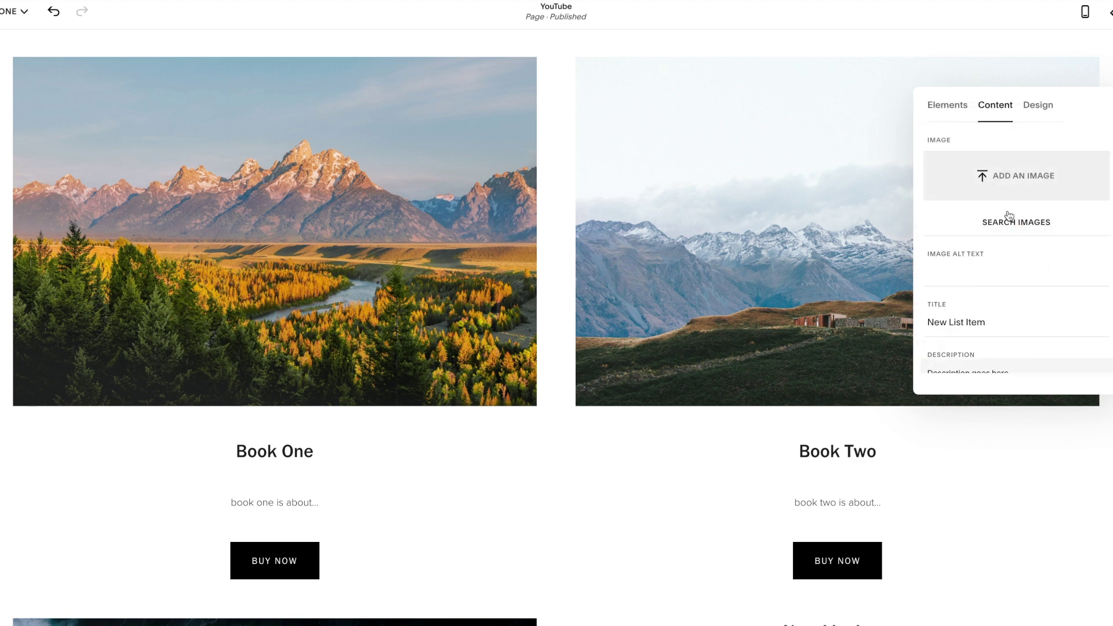
left_click(1016, 222)
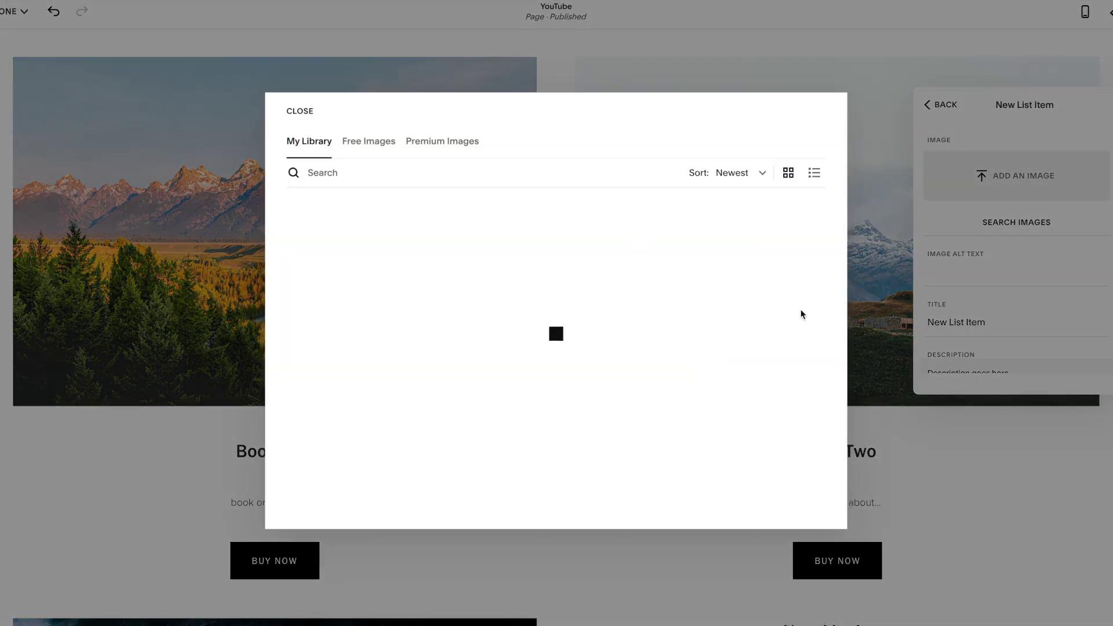
left_click(384, 142)
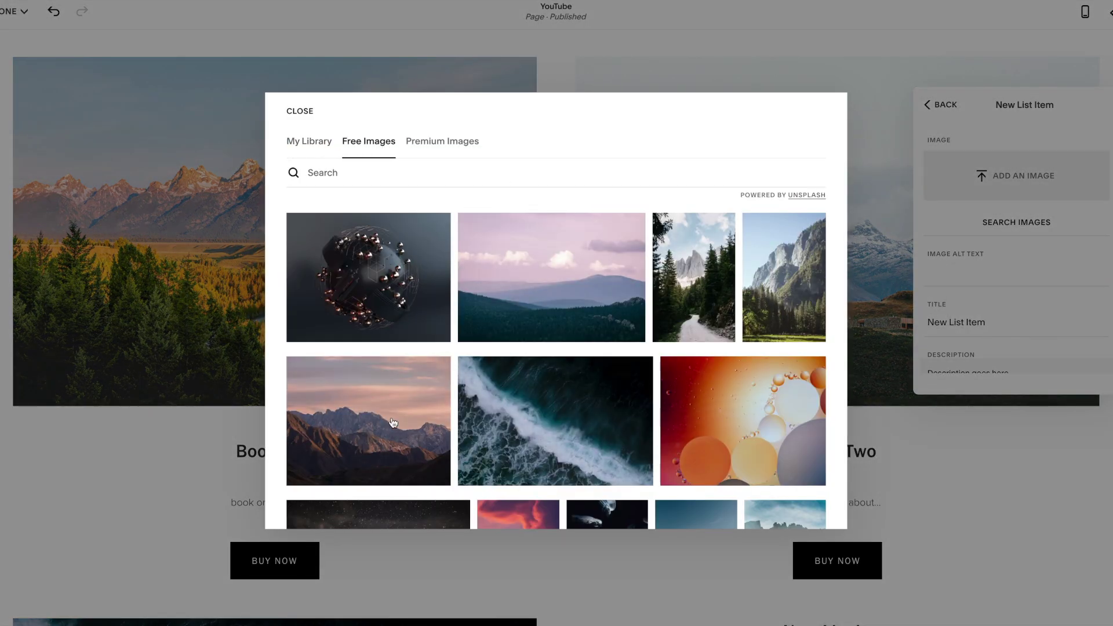
left_click(371, 423)
left_click(738, 373)
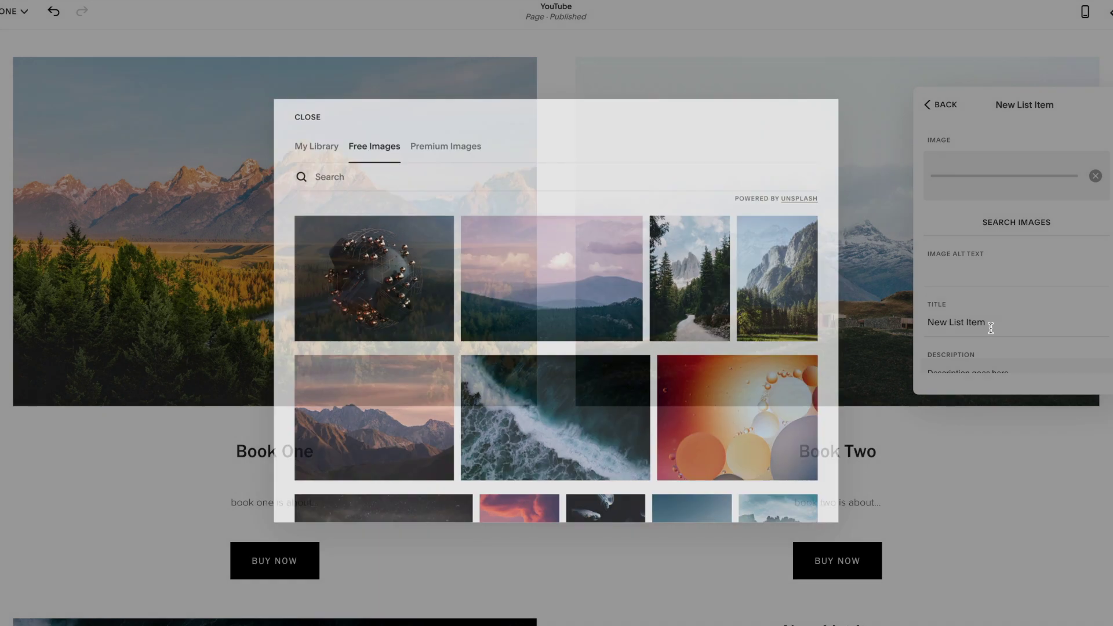
Title the fourth card 'Book Four' and select its placeholder description
left_click(977, 322)
key("ctrl+a")
type("Book Four")
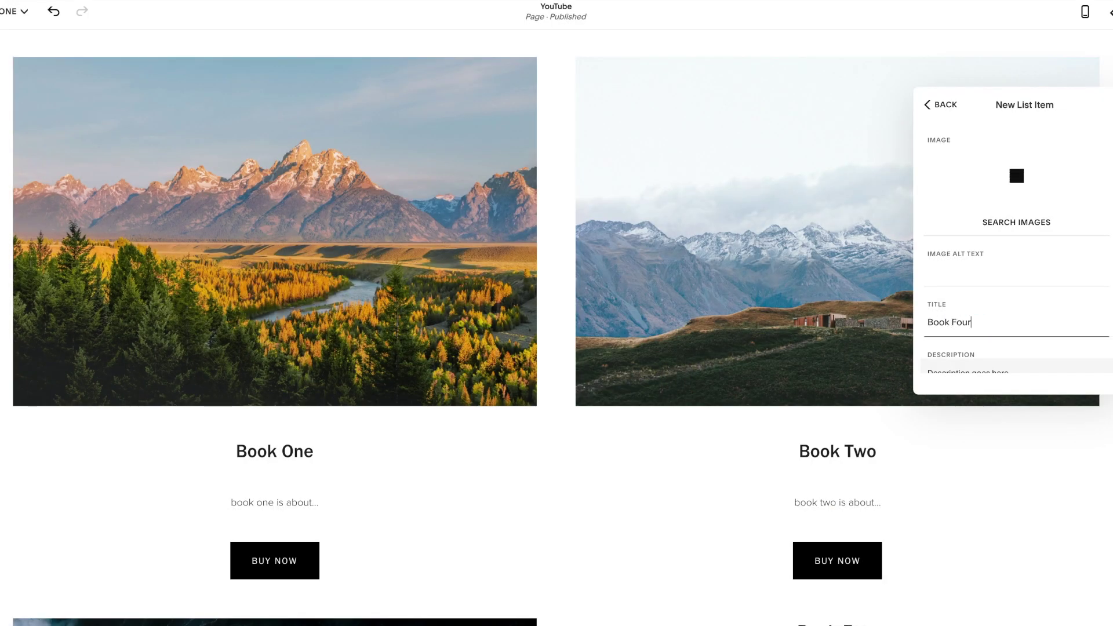
scroll(1014, 278, "down", 2)
triple_click(983, 282)
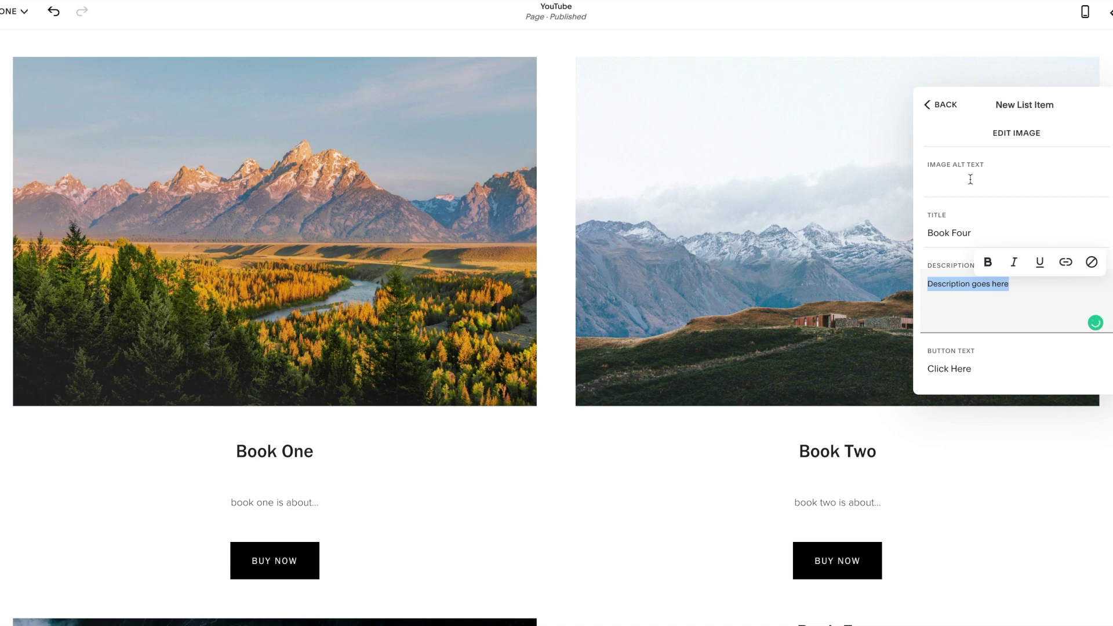
scroll(985, 174, "up", 2)
left_click(942, 106)
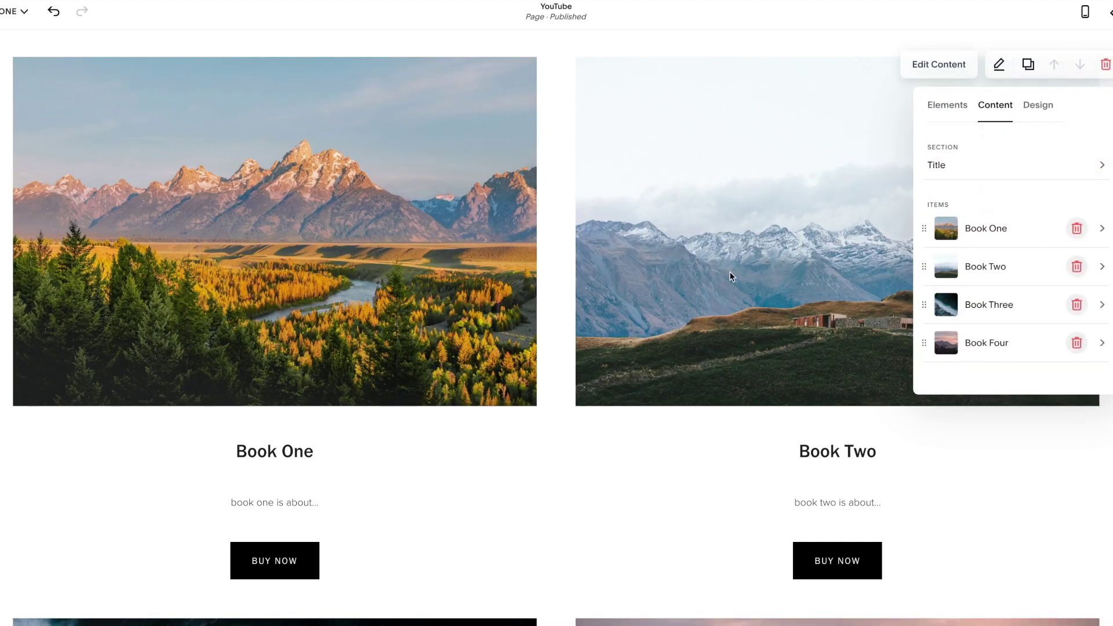
Show the design options for the four-book list section
scroll(603, 168, "up", 3)
scroll(602, 169, "down", 5)
scroll(603, 169, "down", 8)
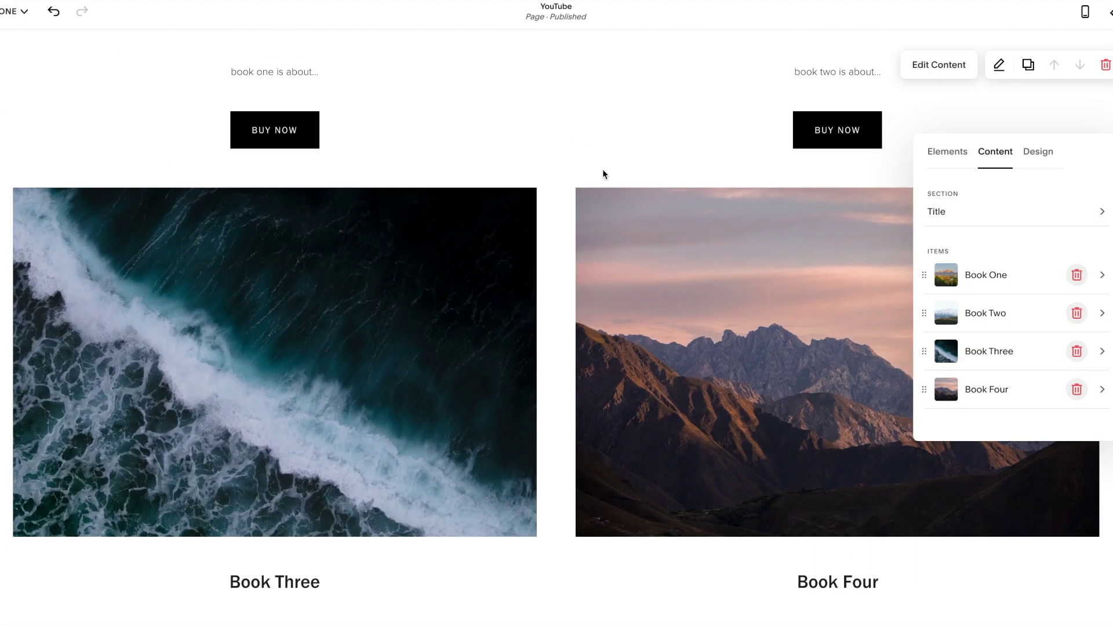
scroll(605, 174, "up", 5)
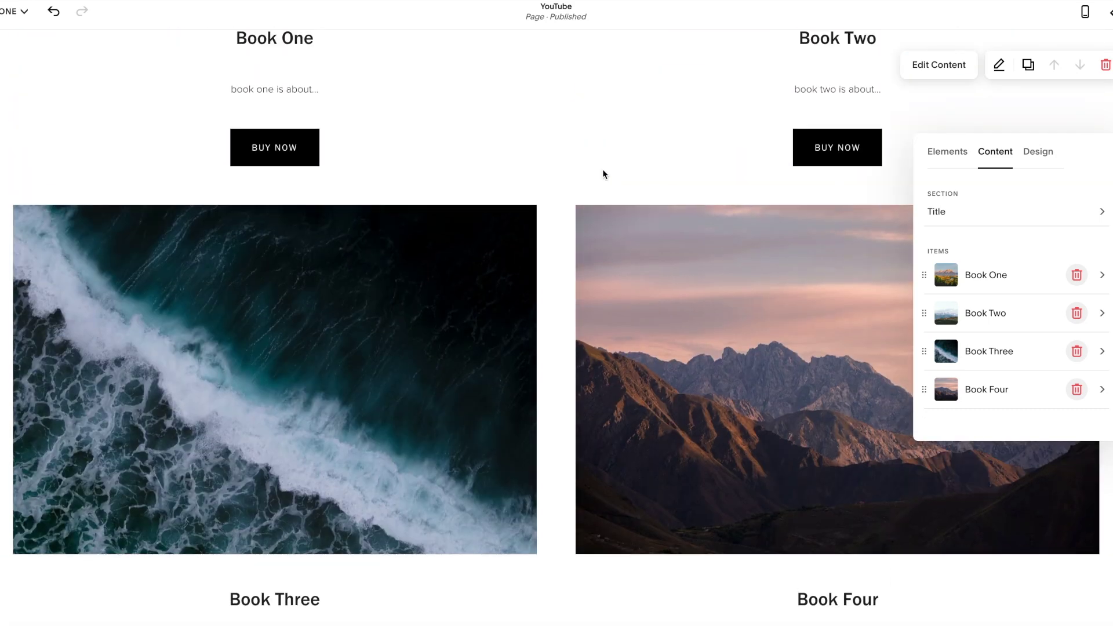
scroll(771, 151, "up", 4)
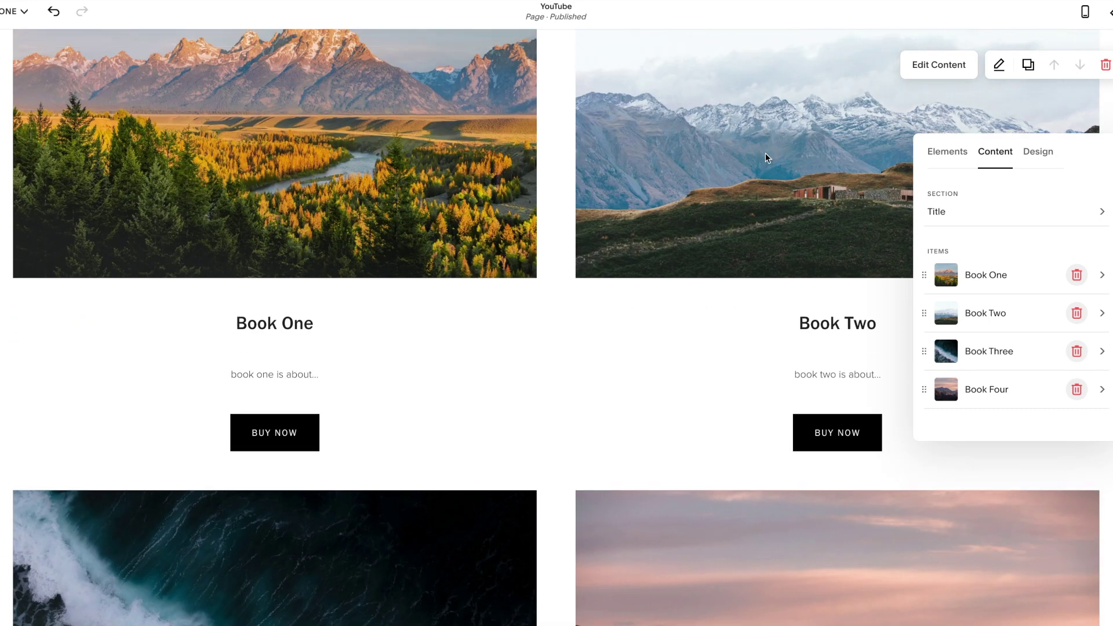
left_click(1038, 154)
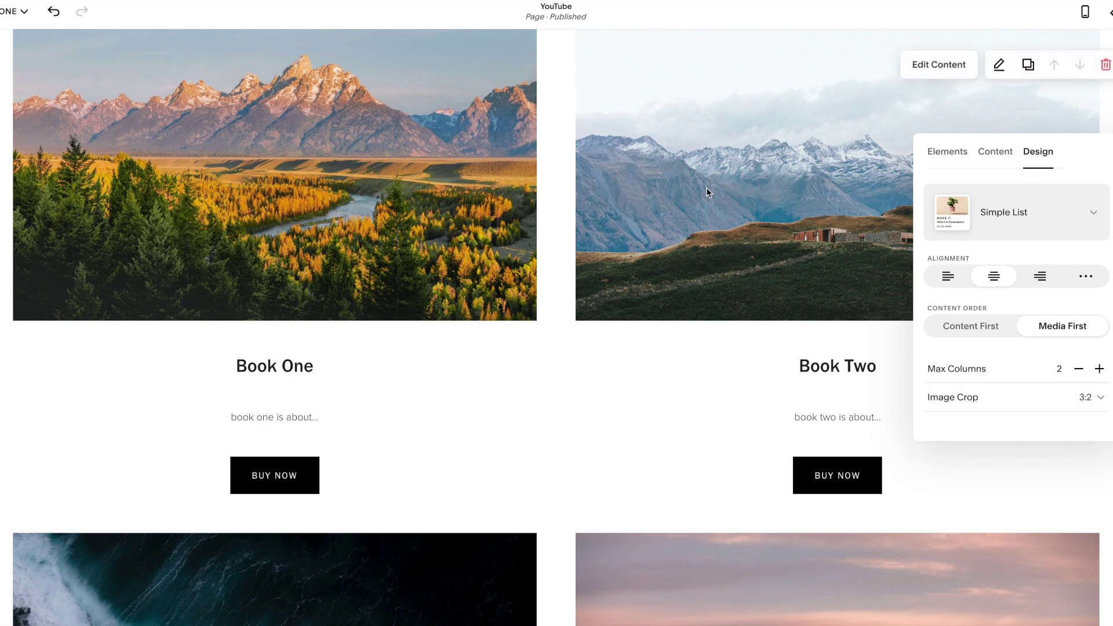
scroll(703, 187, "up", 2)
Switch the book list's layout to Banner Slideshow
left_click(1037, 210)
left_click(1033, 268)
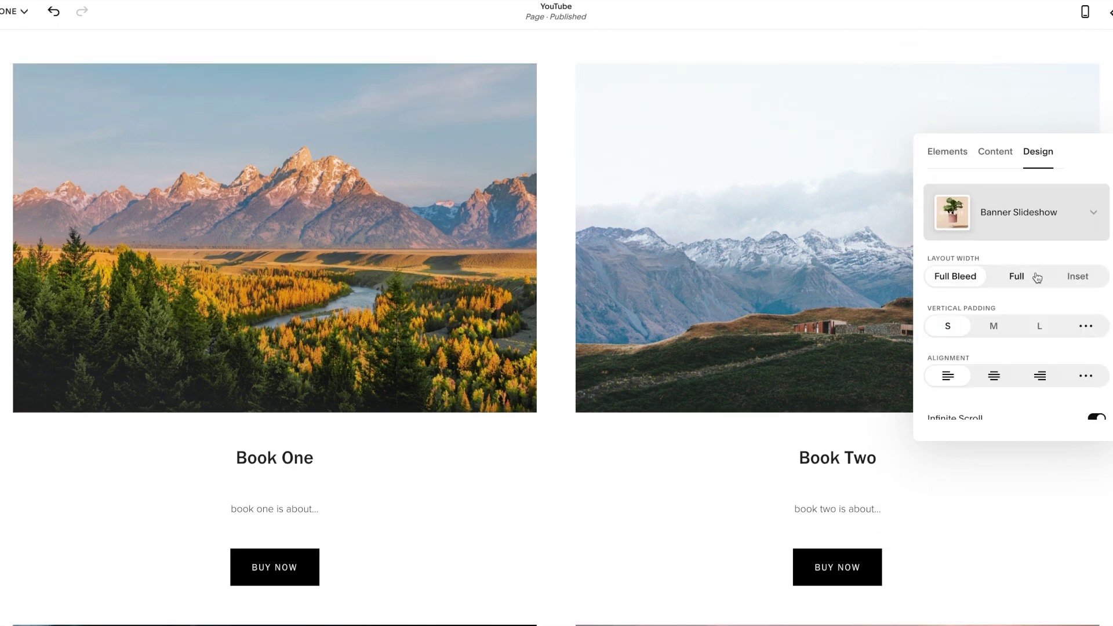
scroll(697, 276, "up", 3)
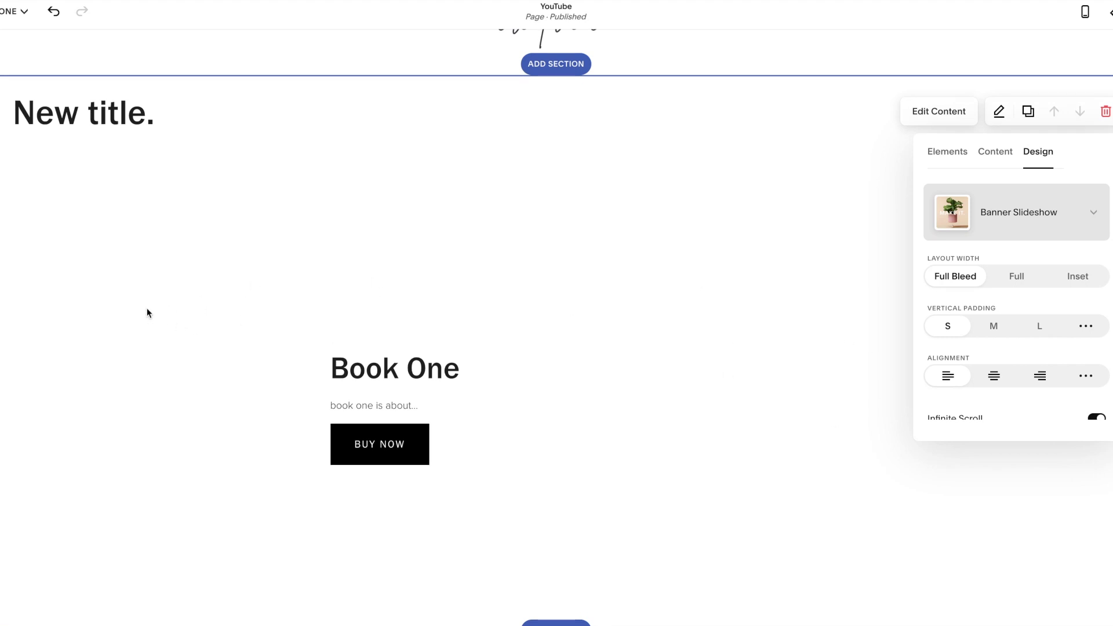
scroll(967, 297, "down", 1)
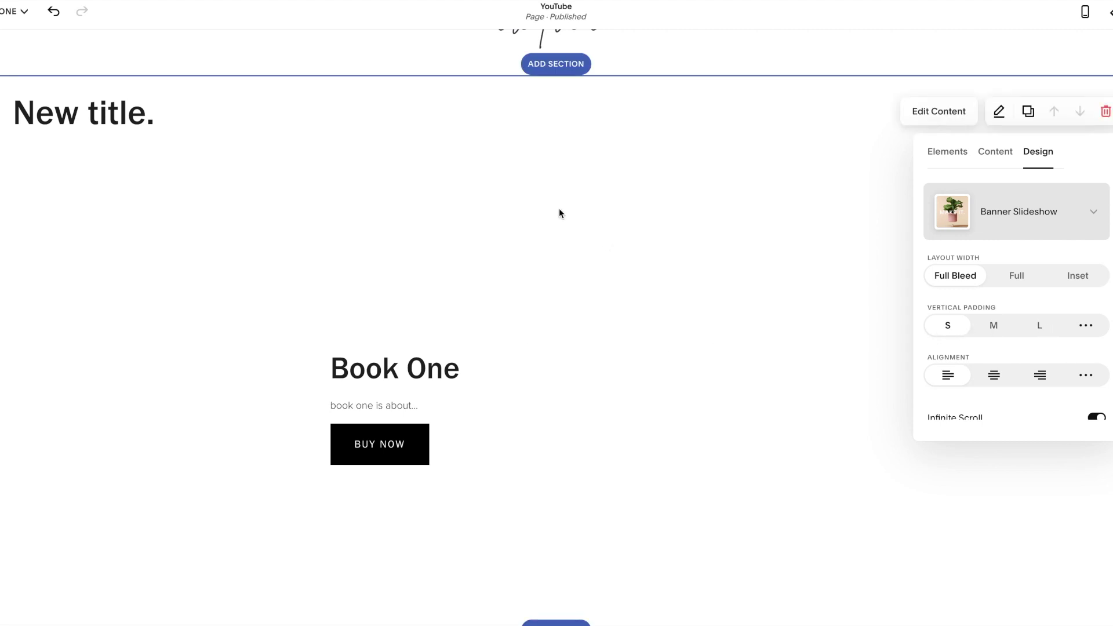
scroll(507, 131, "up", 1)
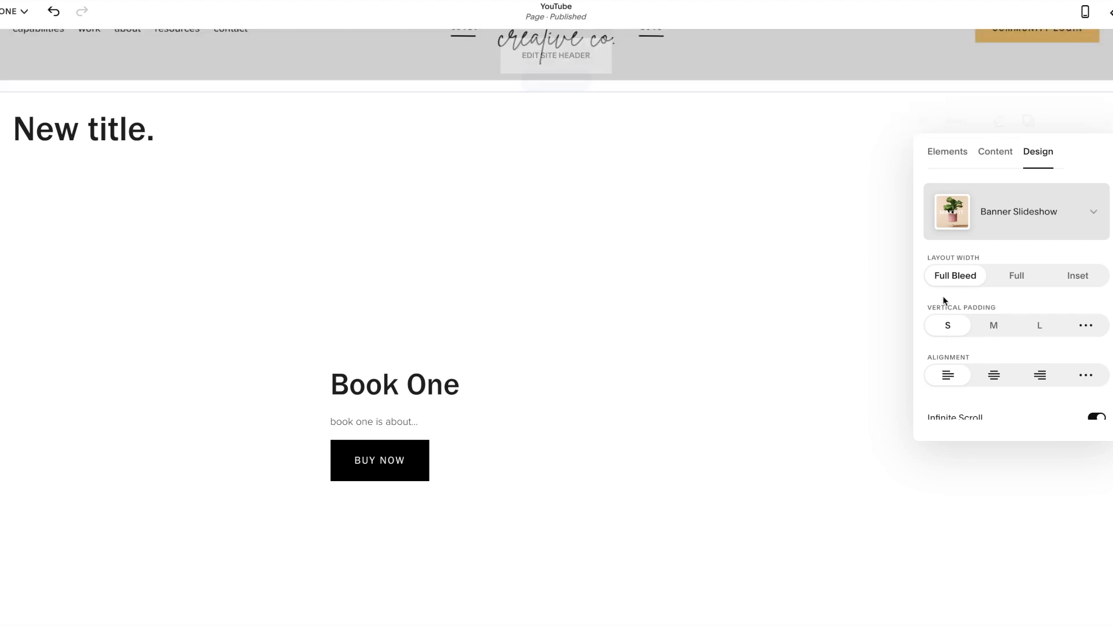
Set Vertical Padding to L, centre the slide text, and turn off Show Adjacent Slides
left_click(1039, 327)
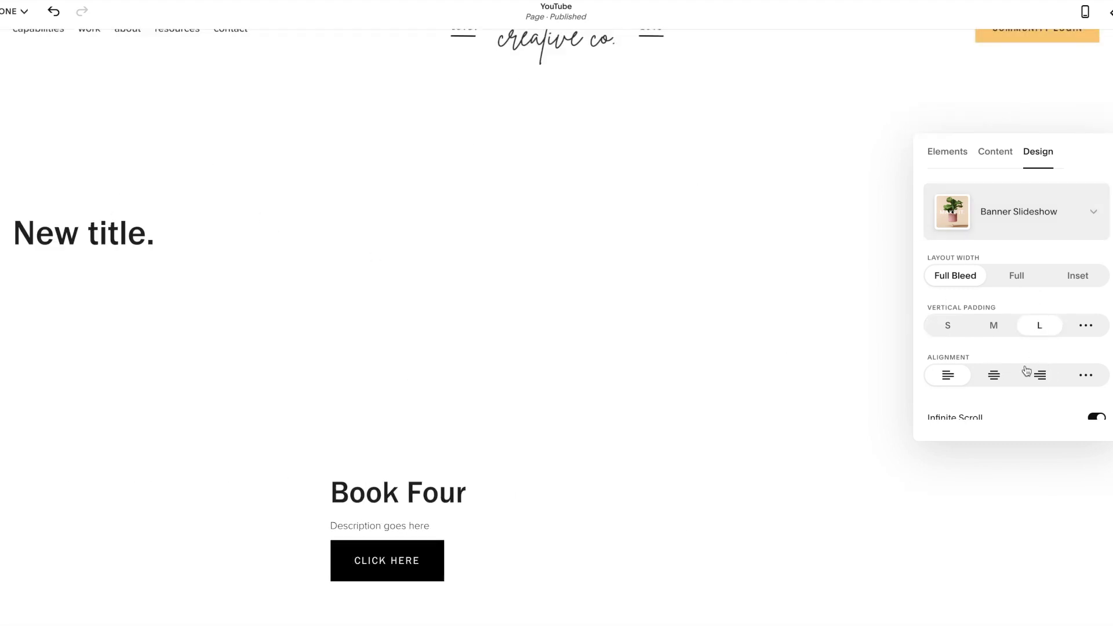
scroll(1025, 359, "down", 2)
left_click(995, 312)
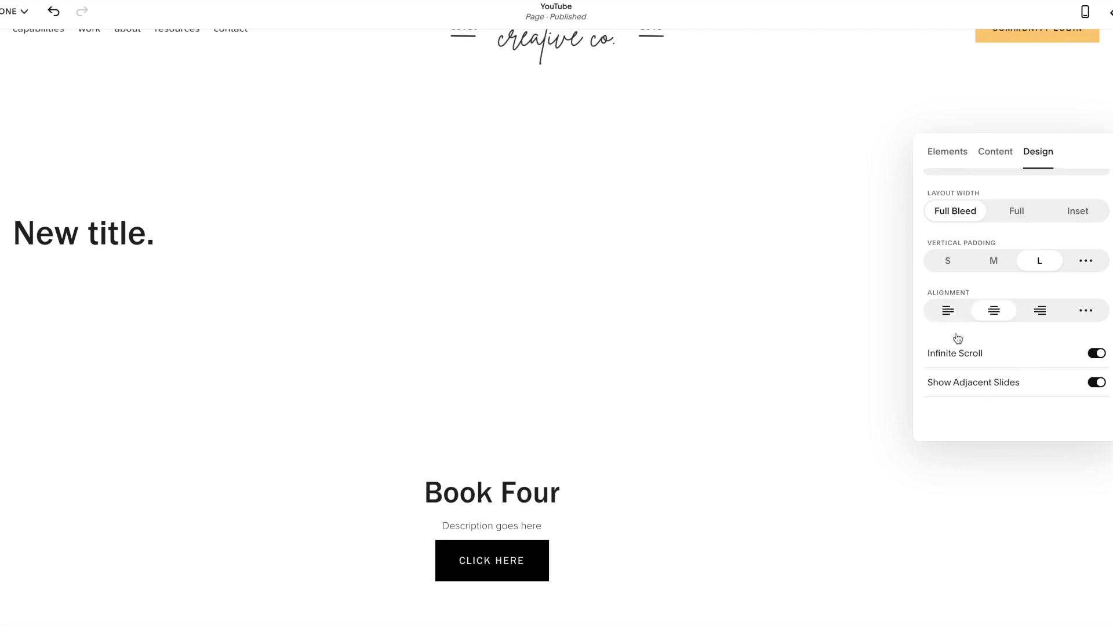
scroll(1016, 340, "down", 1)
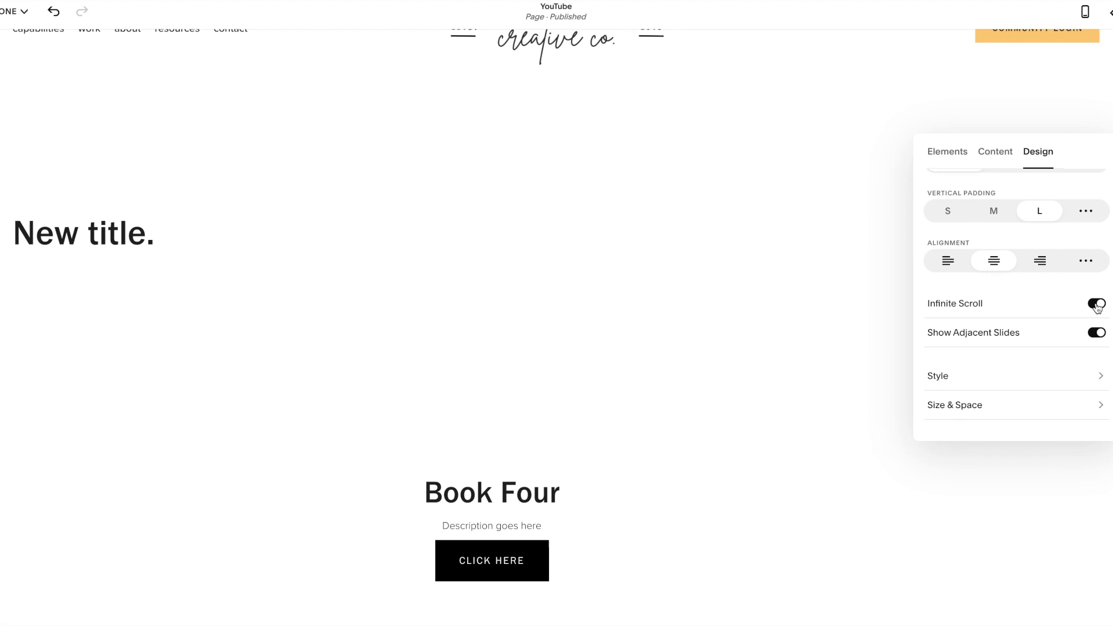
left_click(1096, 339)
Turn Show Adjacent Slides back on and toggle Infinite Scroll off and on twice
scroll(867, 366, "down", 4)
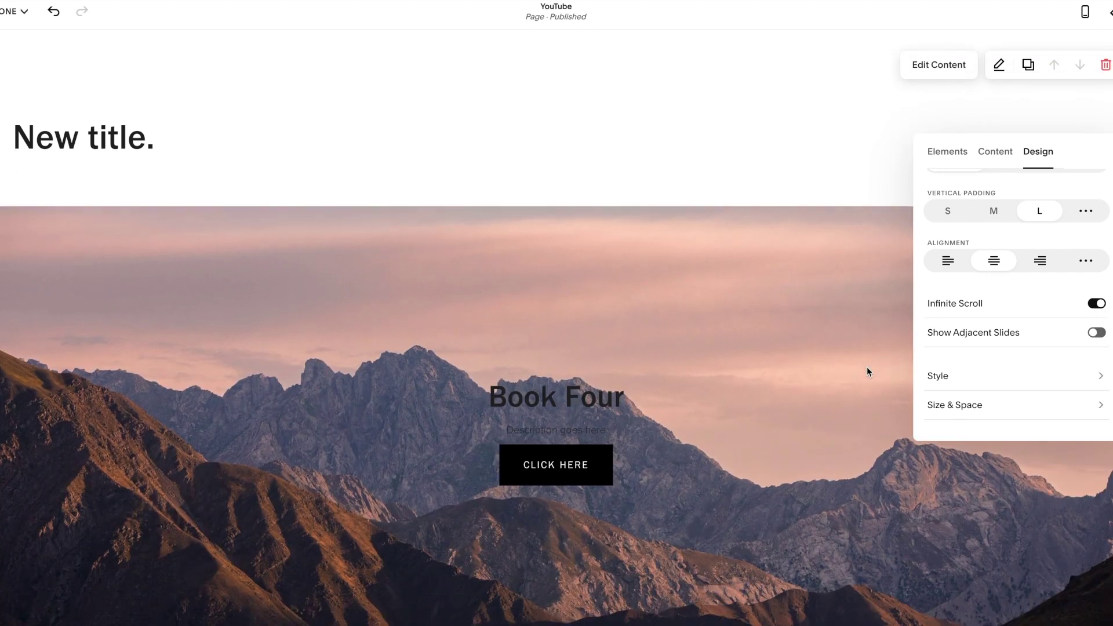
left_click(1099, 332)
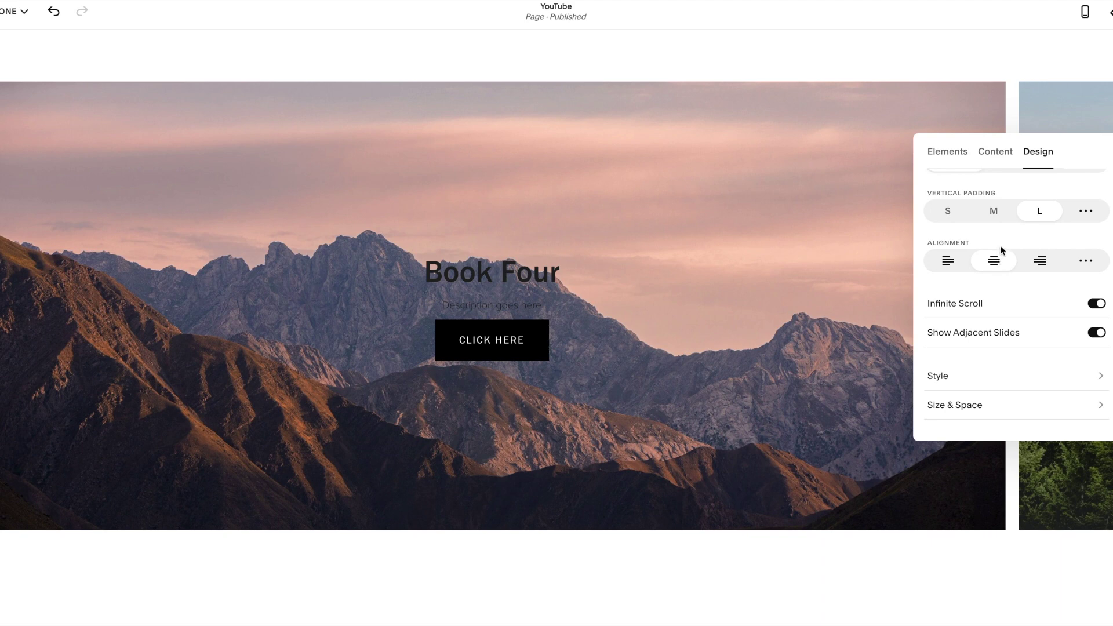
left_click(1098, 305)
left_click(1097, 304)
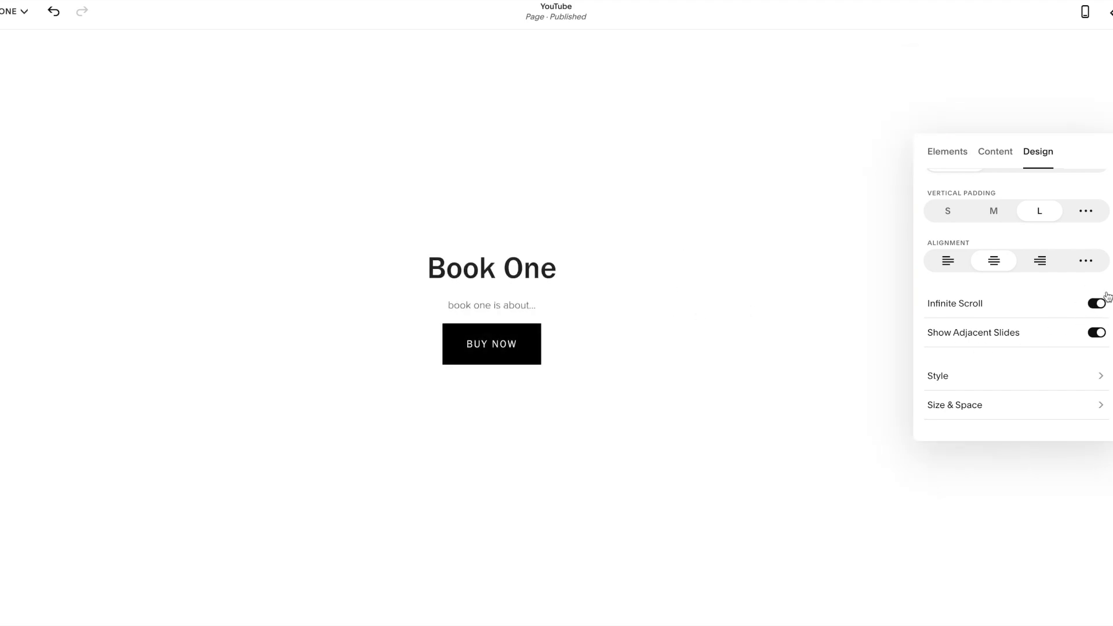
left_click(1093, 309)
left_click(1093, 309)
scroll(1023, 186, "up", 3)
Try the Carousel layout, then switch the book section to Simple List
left_click(1010, 226)
left_click(1007, 264)
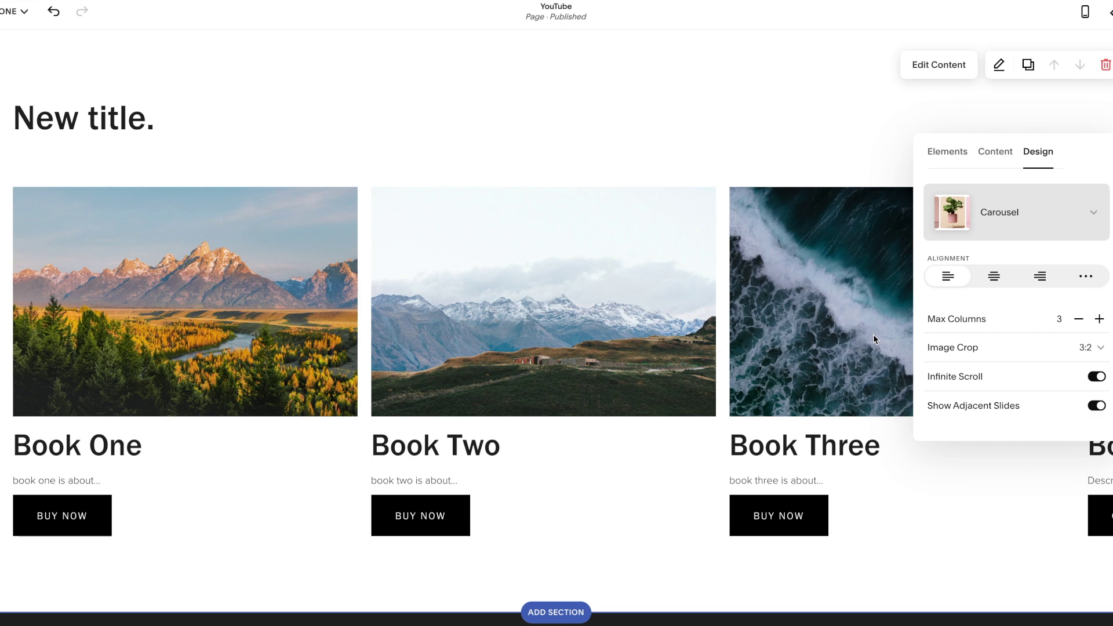
left_click(1015, 235)
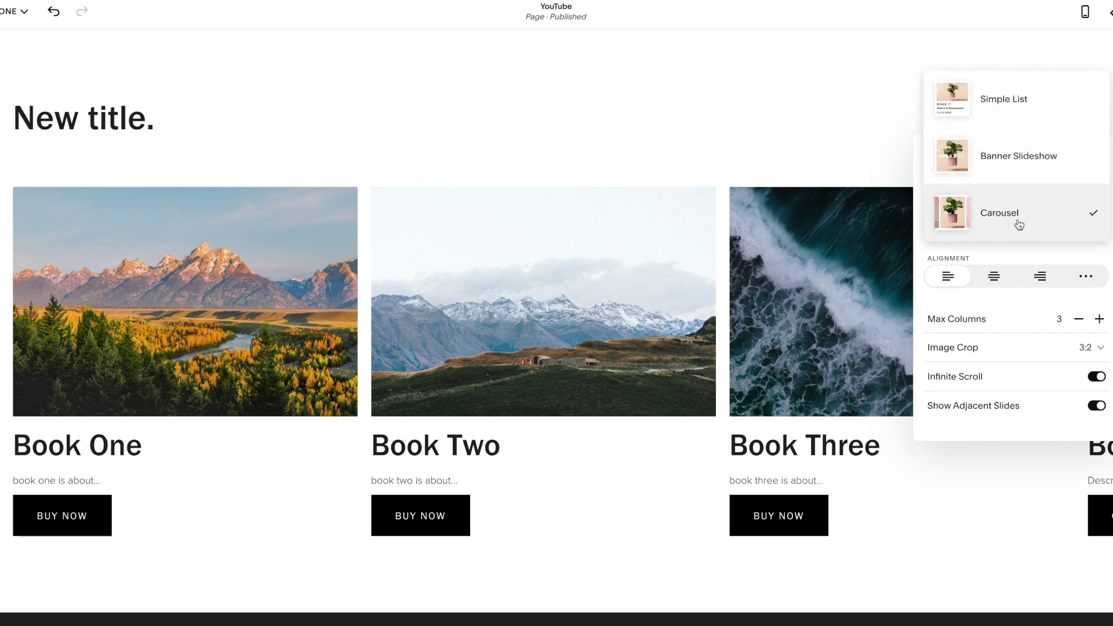
left_click(1011, 116)
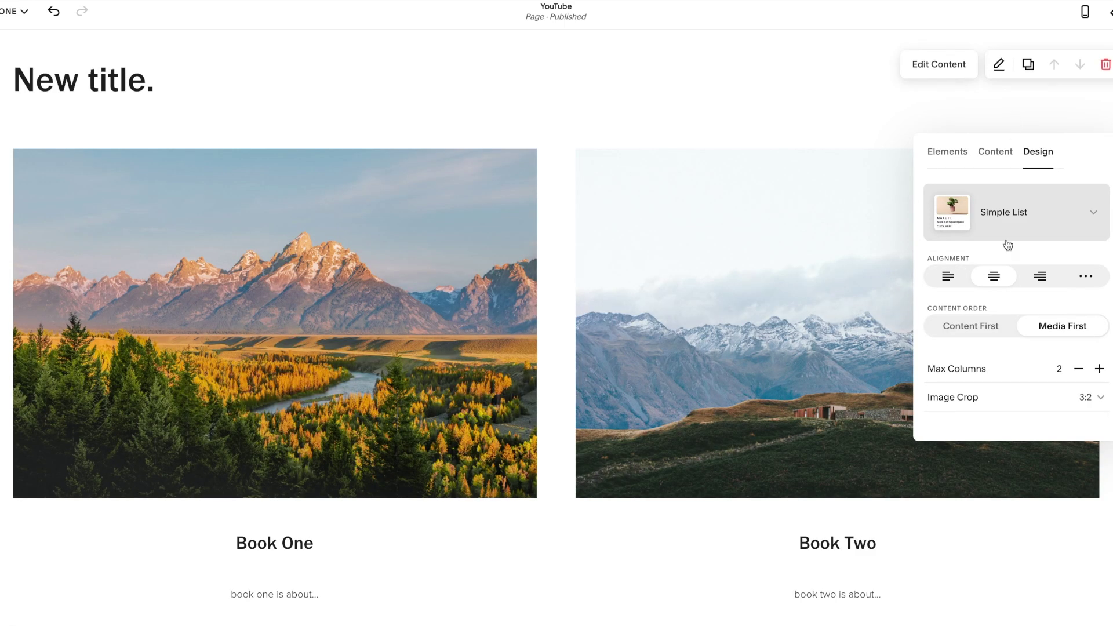
Try Content First, restore Media First, and raise Max Columns from 2 to 4
scroll(1015, 313, "down", 1)
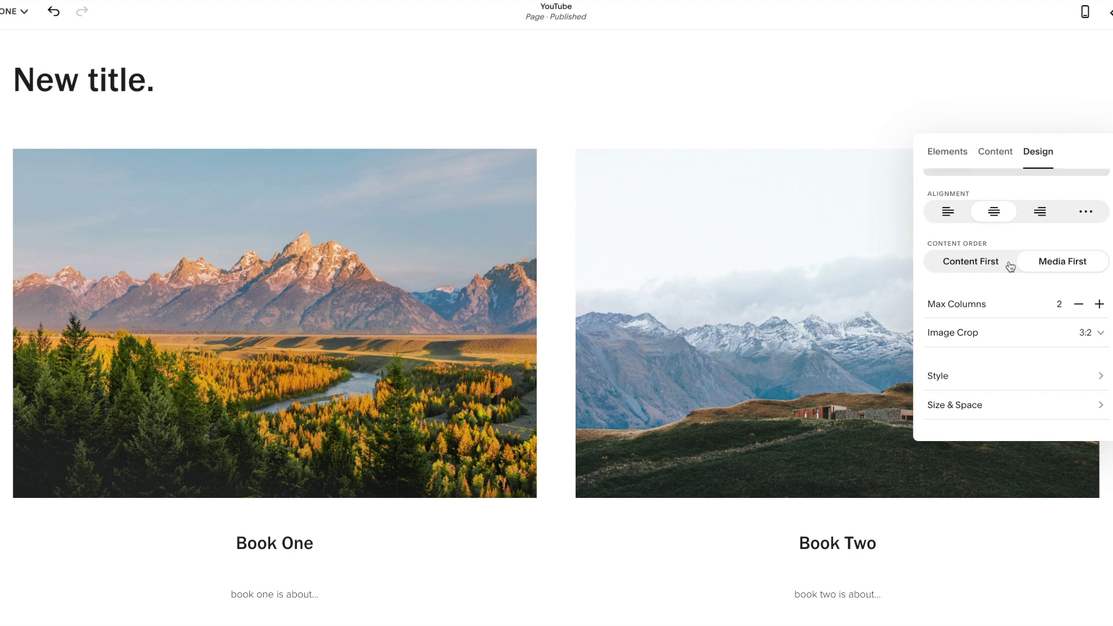
scroll(1010, 266, "up", 1)
scroll(1010, 266, "down", 1)
left_click(984, 271)
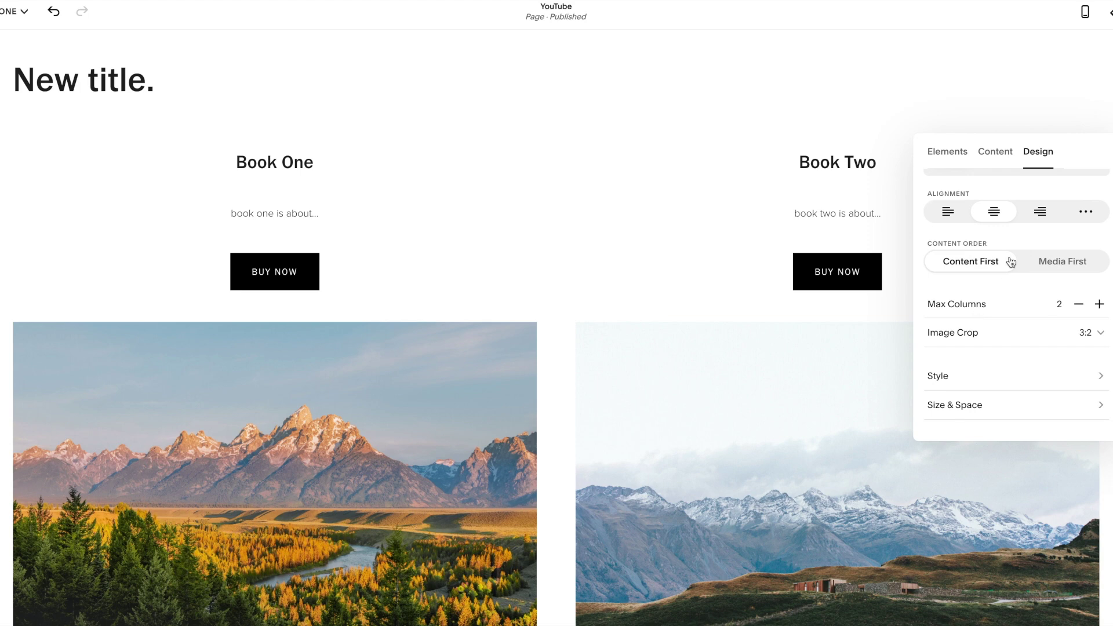
left_click(1060, 260)
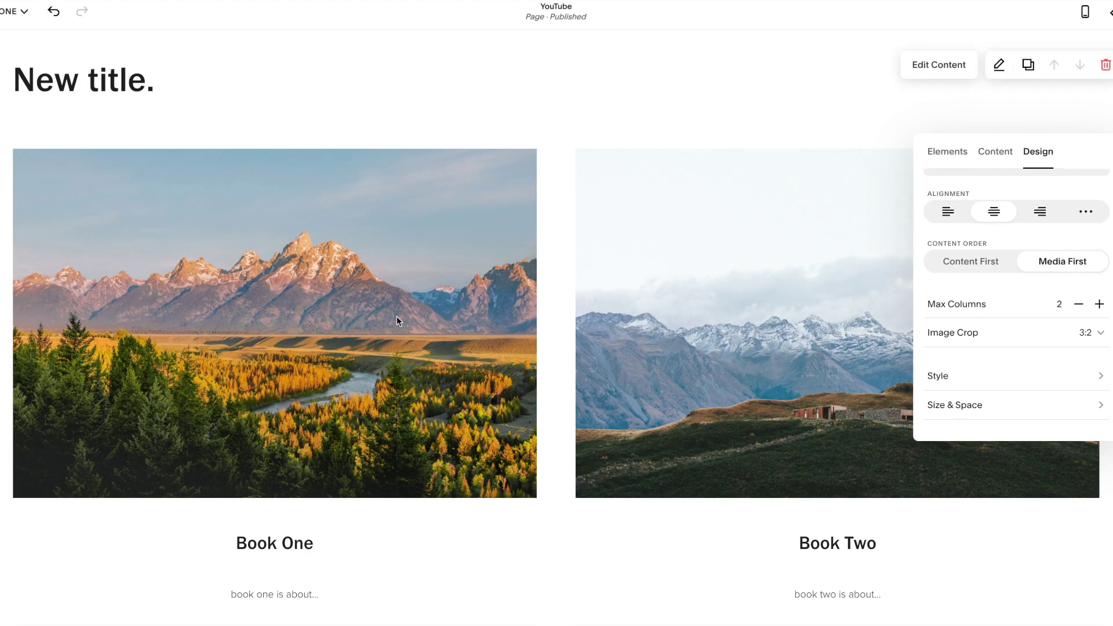
left_click(1098, 306)
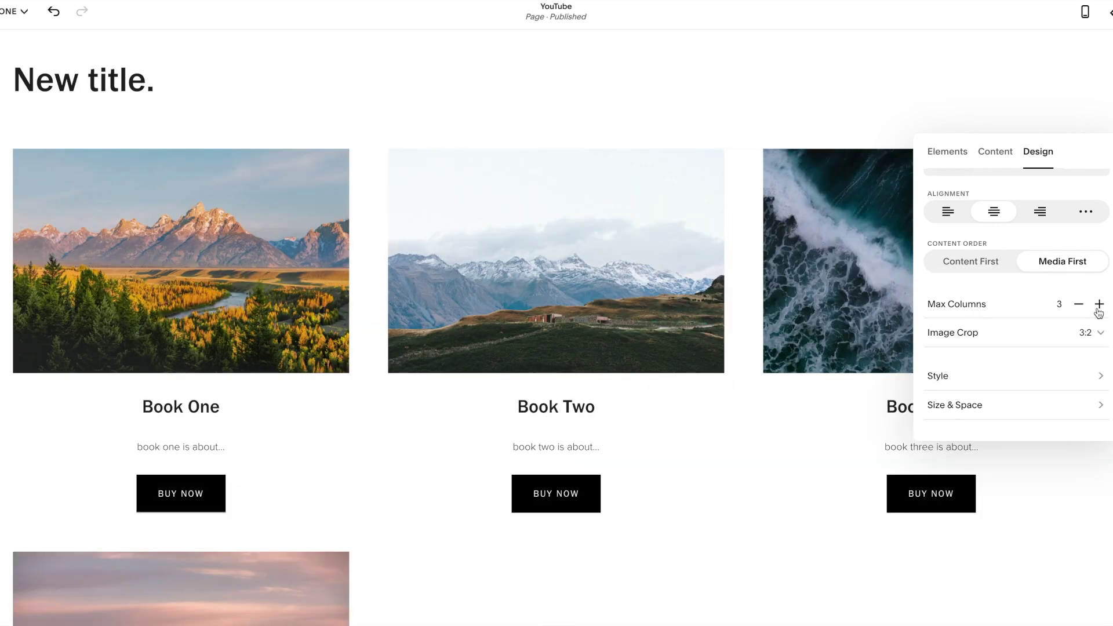
left_click(1099, 306)
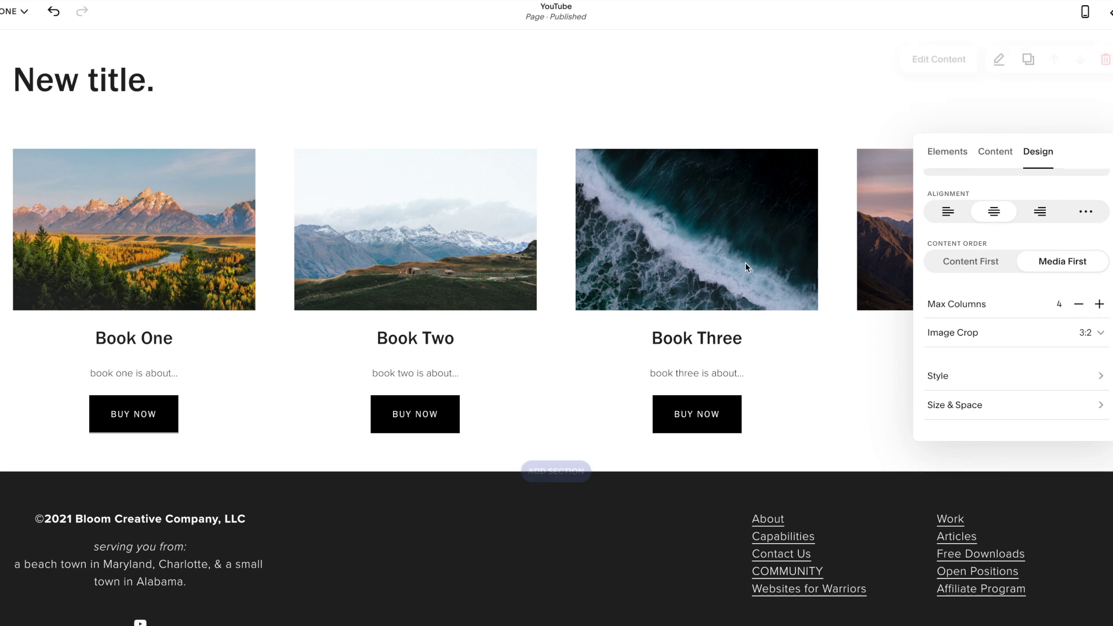
Set Image Crop to Circle, briefly trying 1:1 before returning to Circle
left_click(1007, 335)
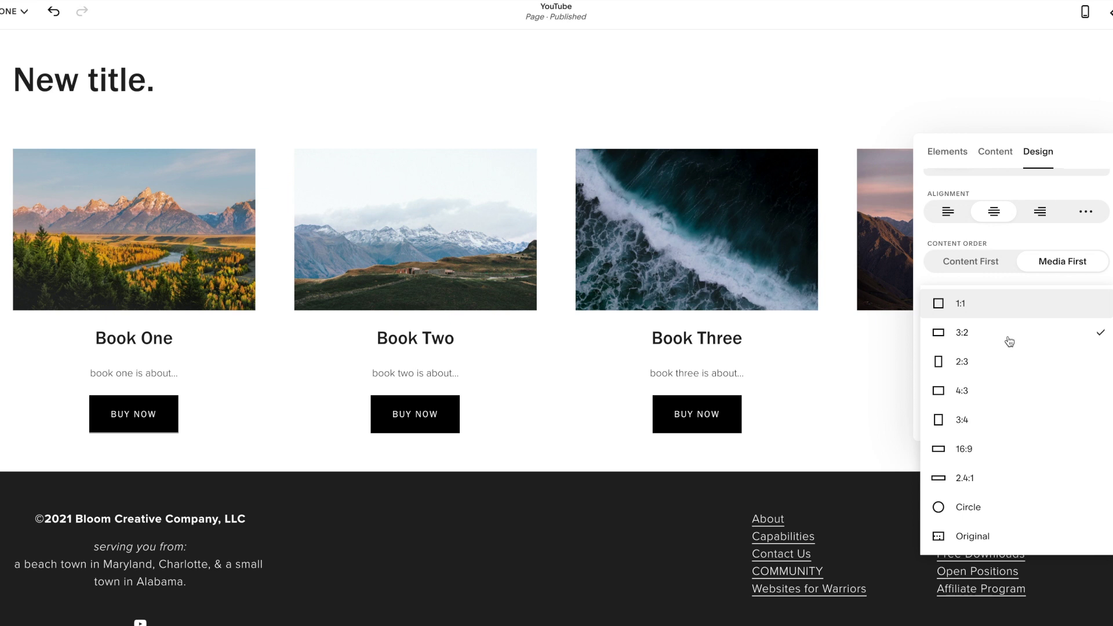
left_click(993, 509)
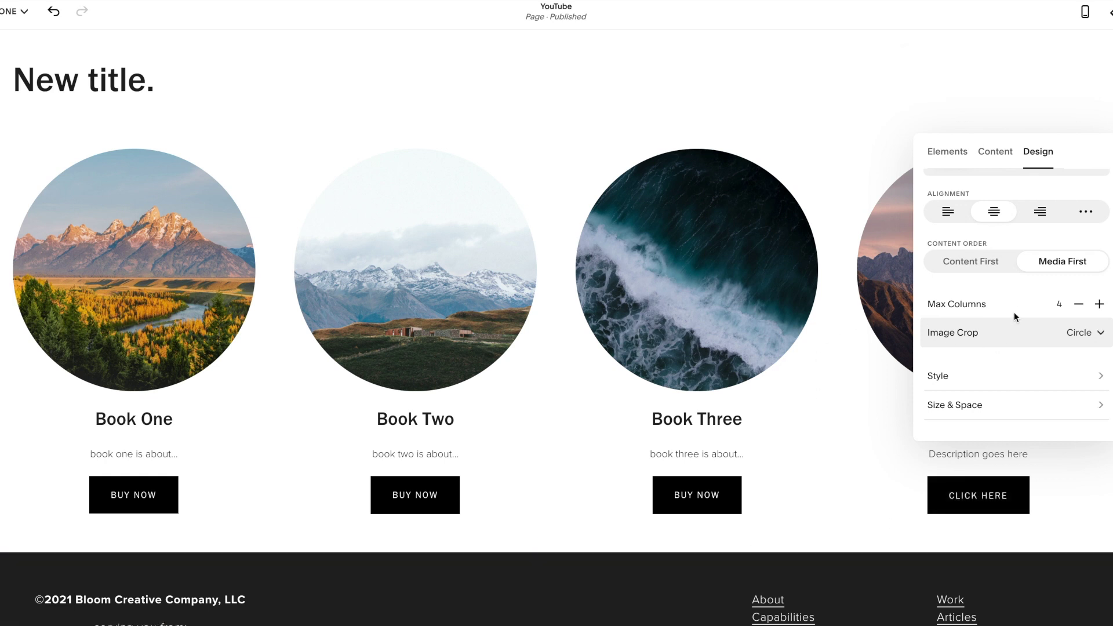
left_click(1001, 333)
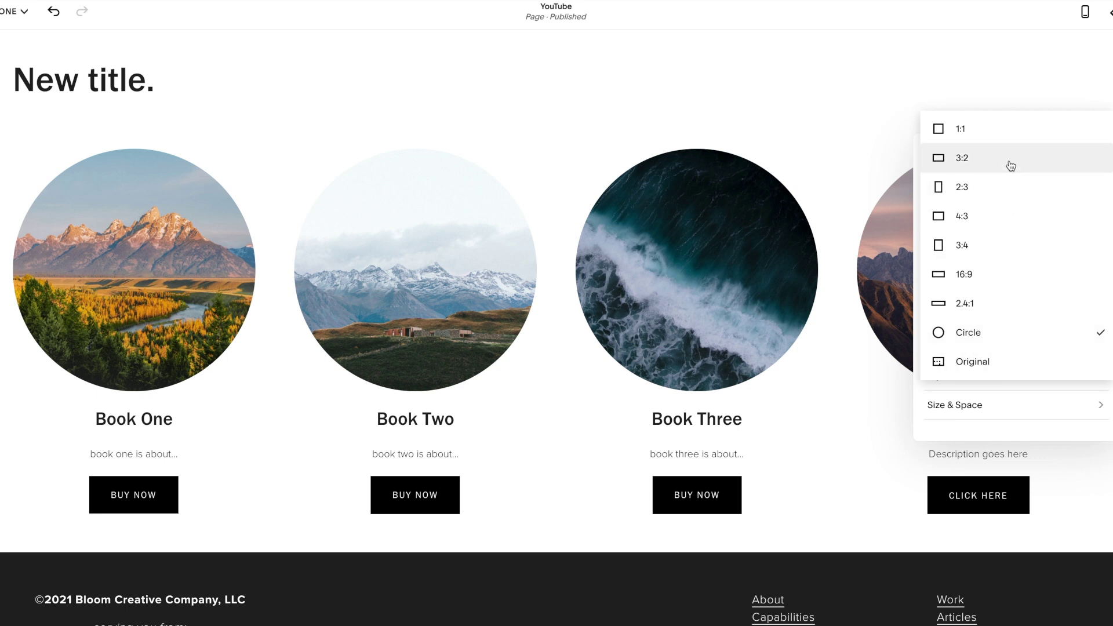
left_click(1008, 130)
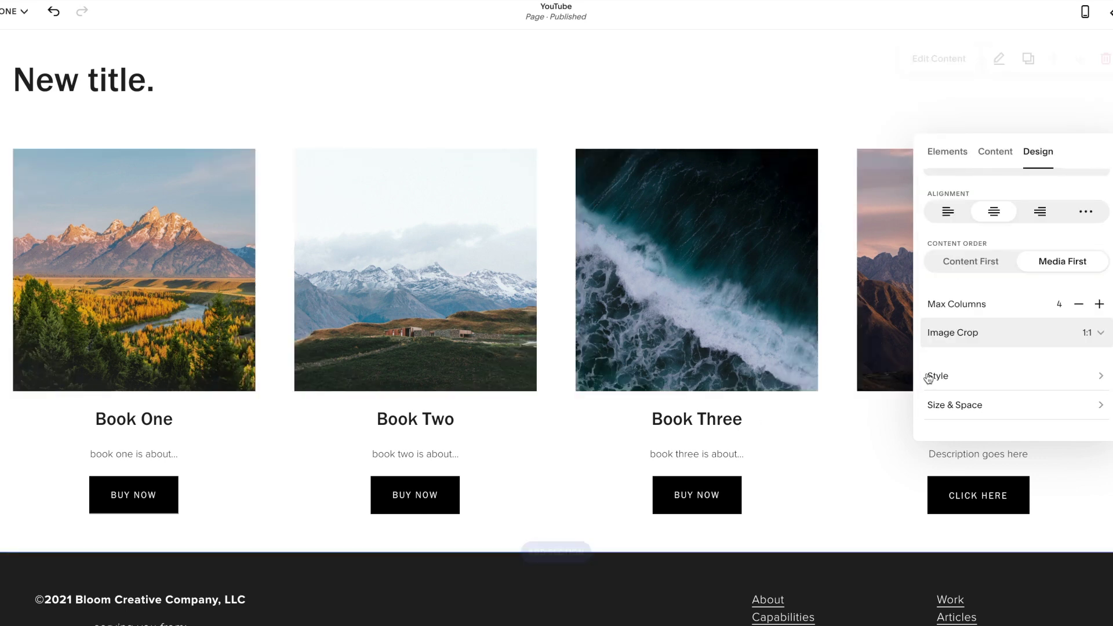
left_click(953, 342)
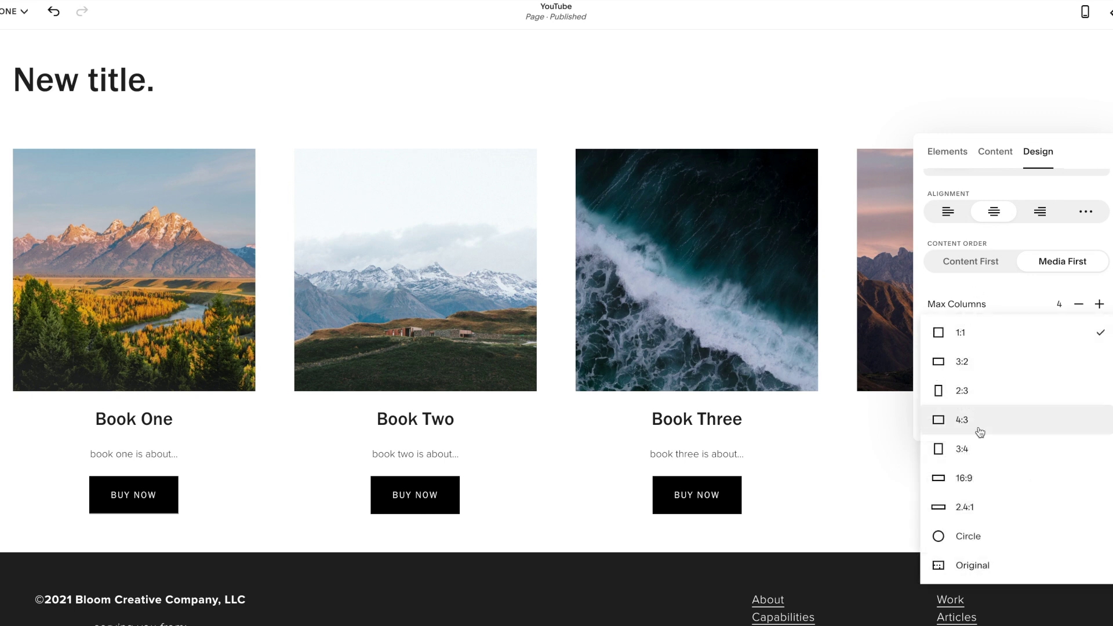
left_click(969, 534)
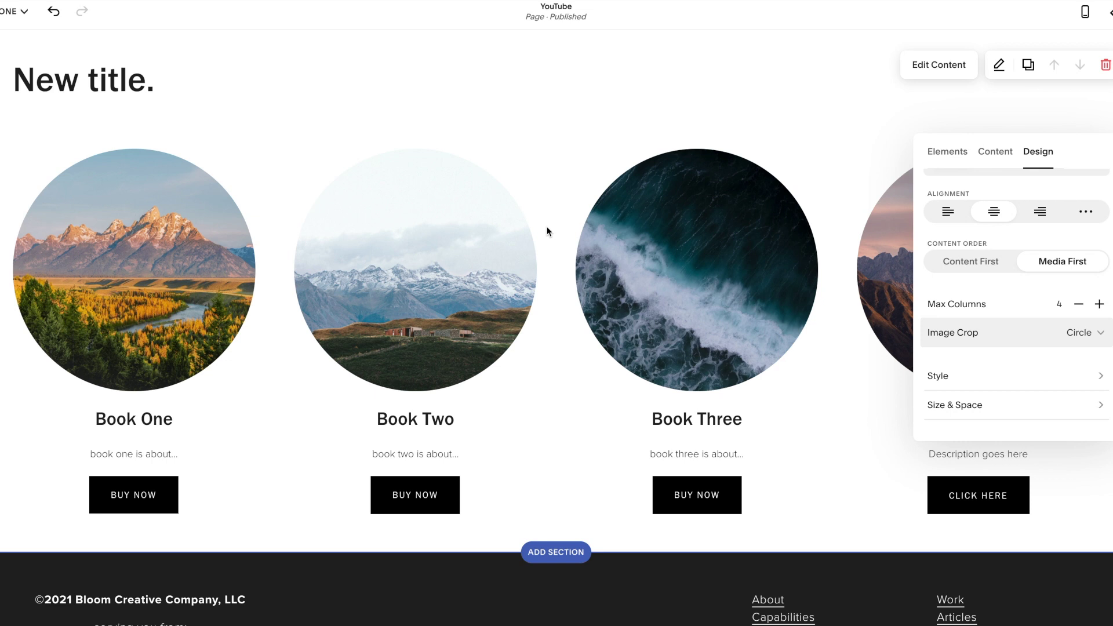
left_click(987, 381)
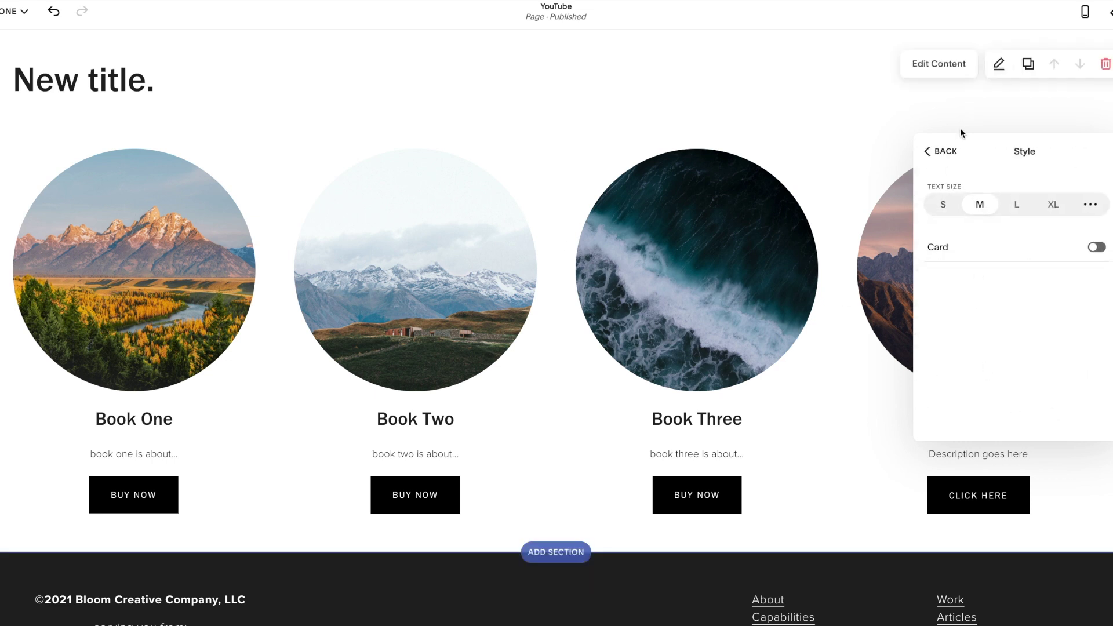
Keep the text size at medium and leave the Card style off after trying it
left_click(943, 206)
left_click(980, 206)
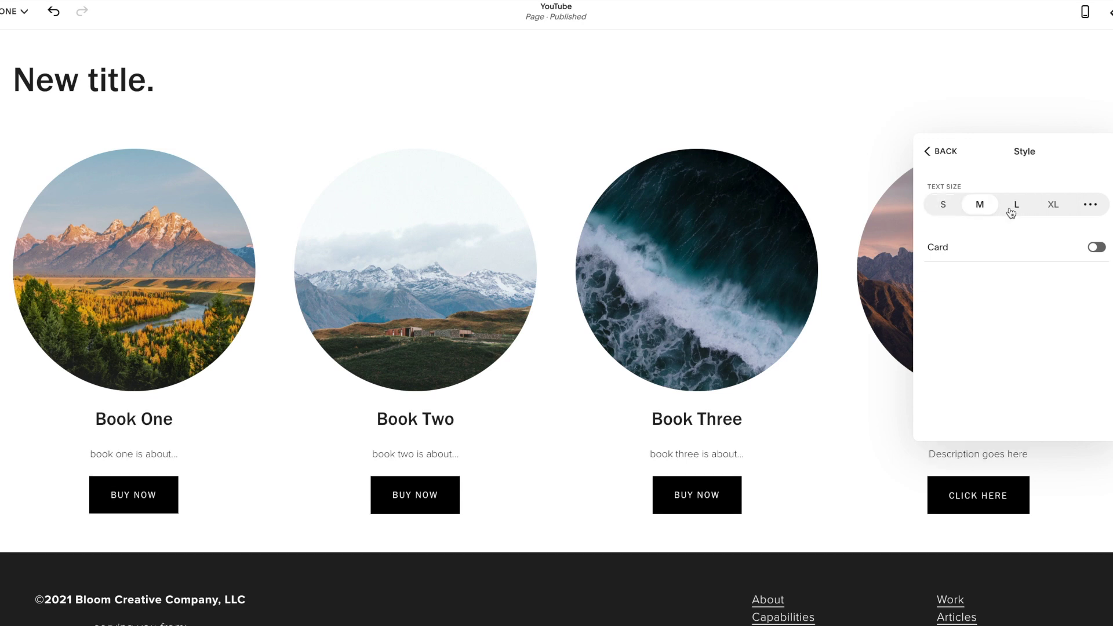
left_click(1096, 248)
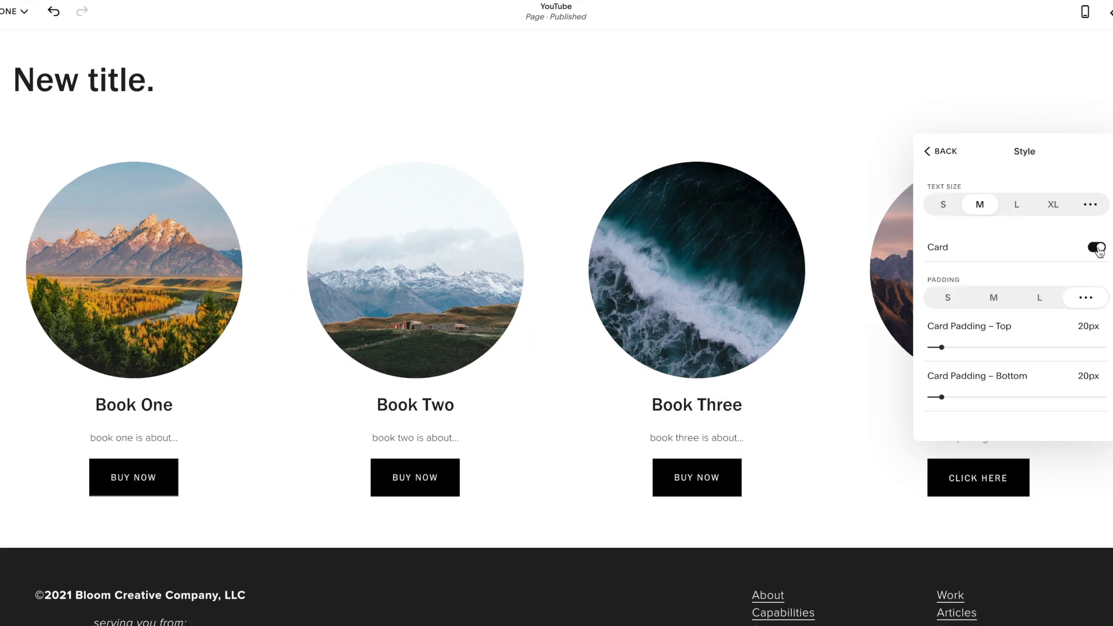
scroll(1055, 268, "down", 2)
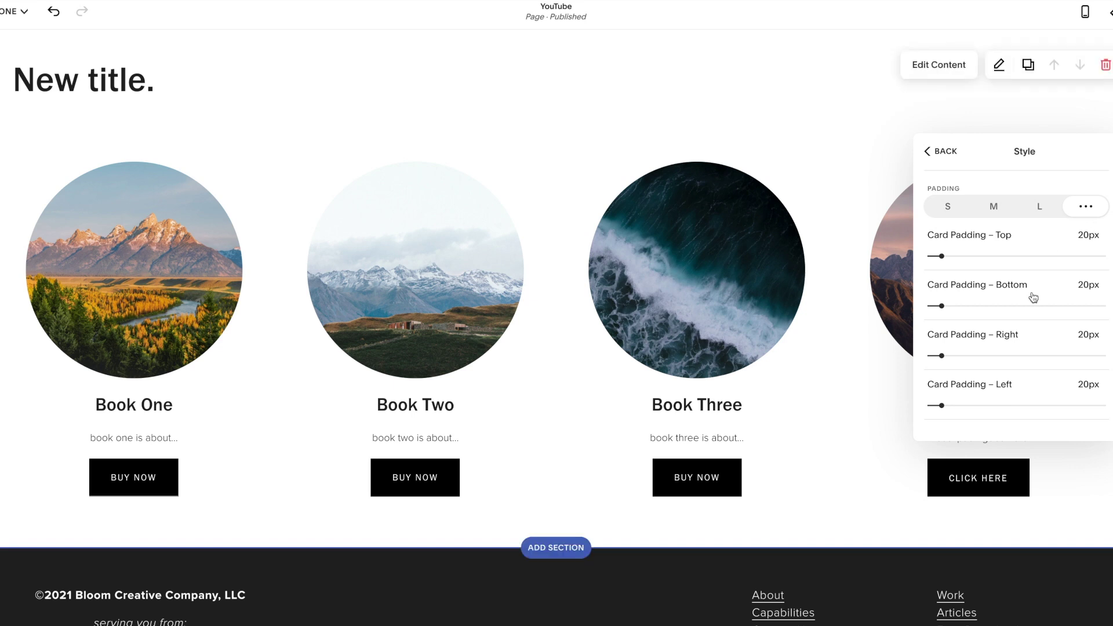
scroll(1060, 313, "up", 2)
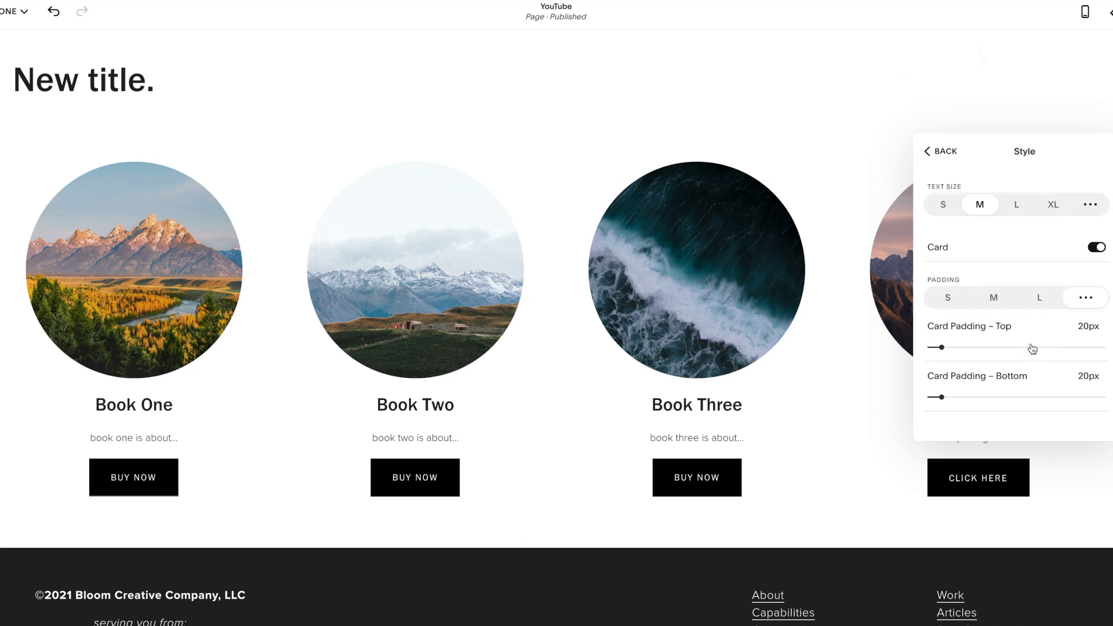
left_click(1101, 252)
left_click(942, 151)
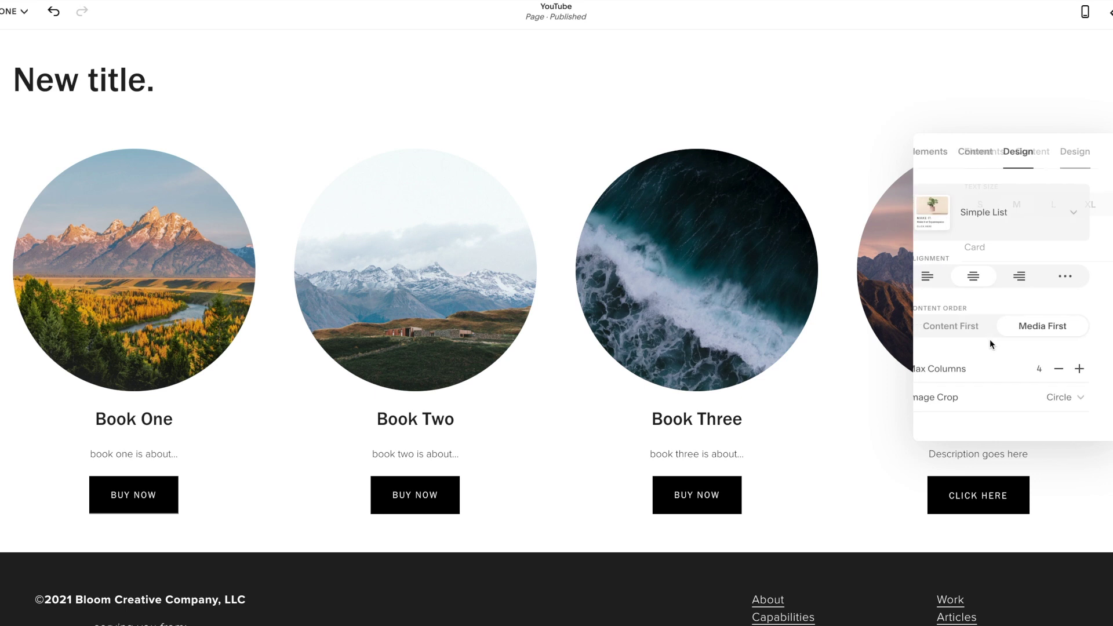
Keep the list full width, set Media Width to S, and keep Media Placement centred
left_click(956, 415)
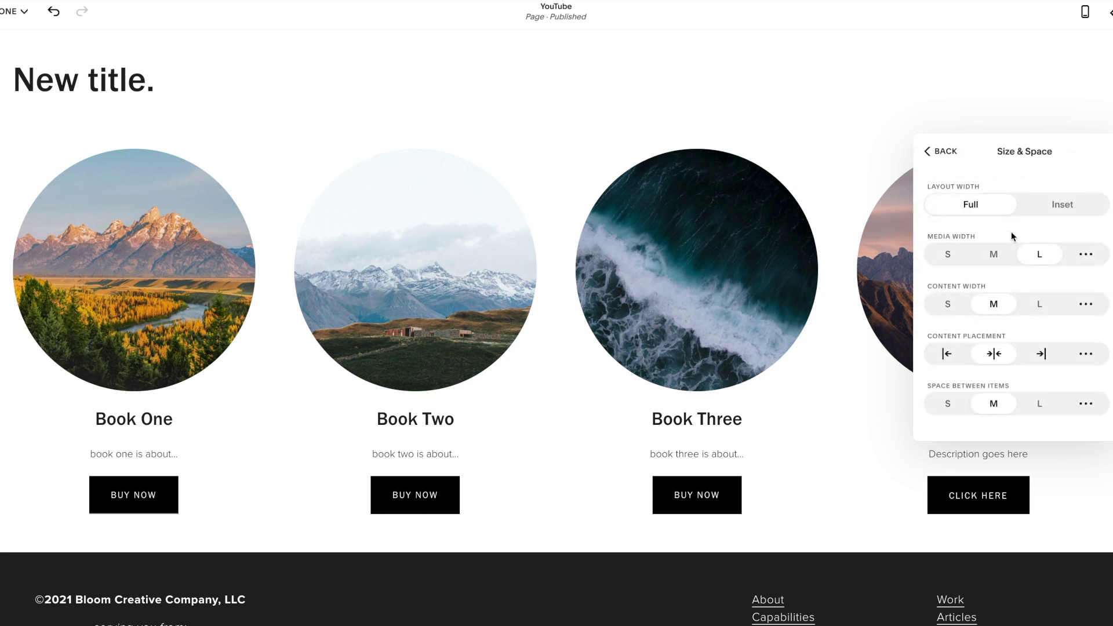
left_click(1067, 207)
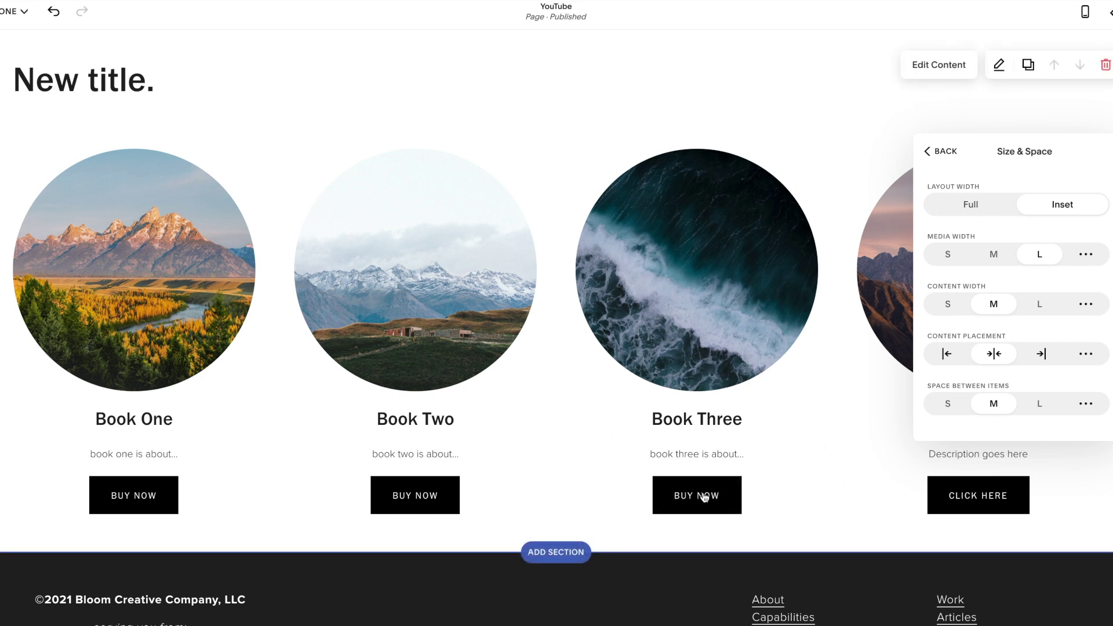
left_click(962, 215)
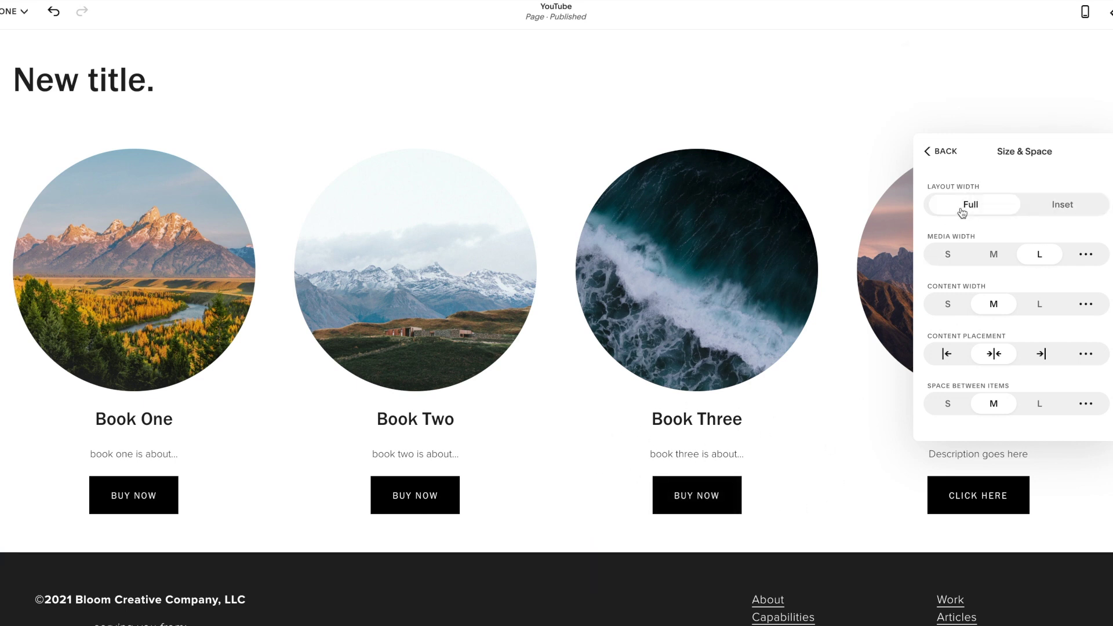
left_click(947, 255)
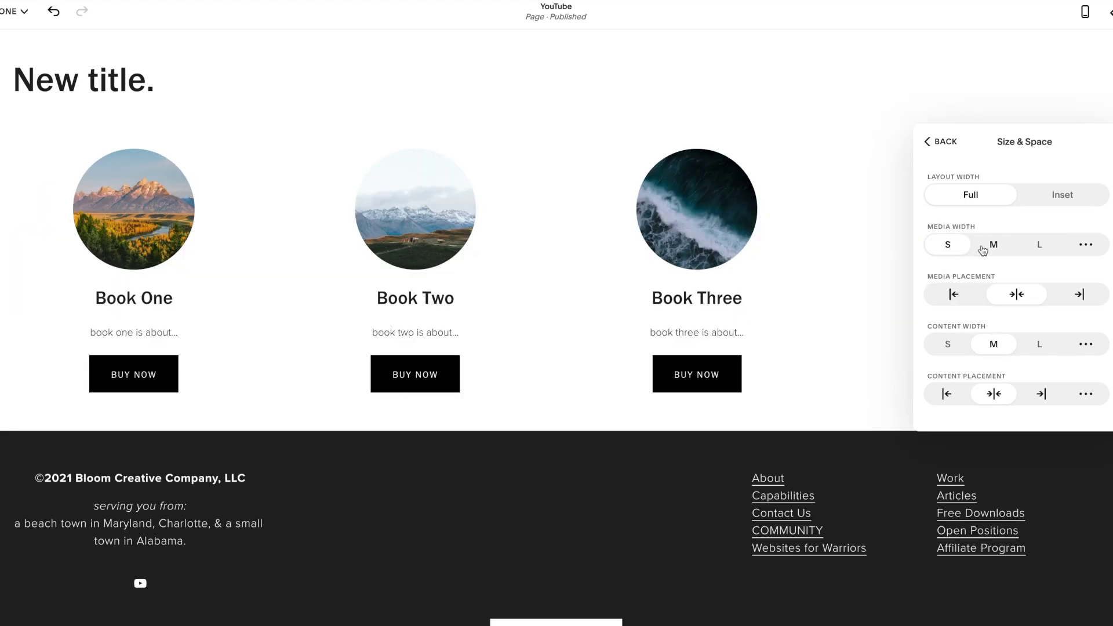
left_click(990, 248)
left_click(1038, 251)
left_click(947, 246)
left_click(954, 296)
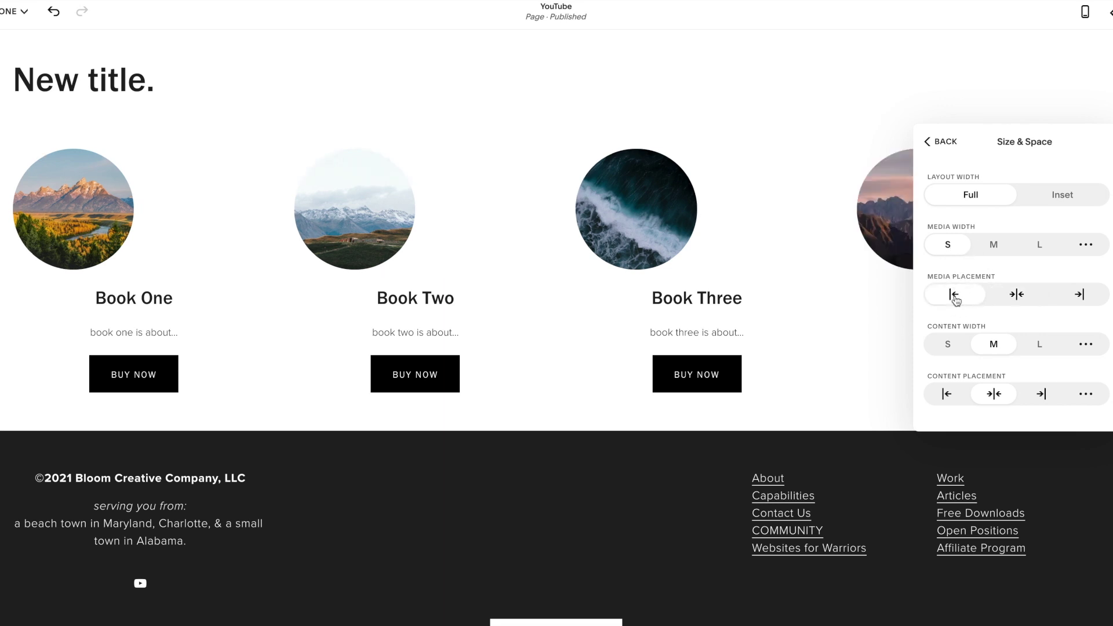
left_click(1017, 295)
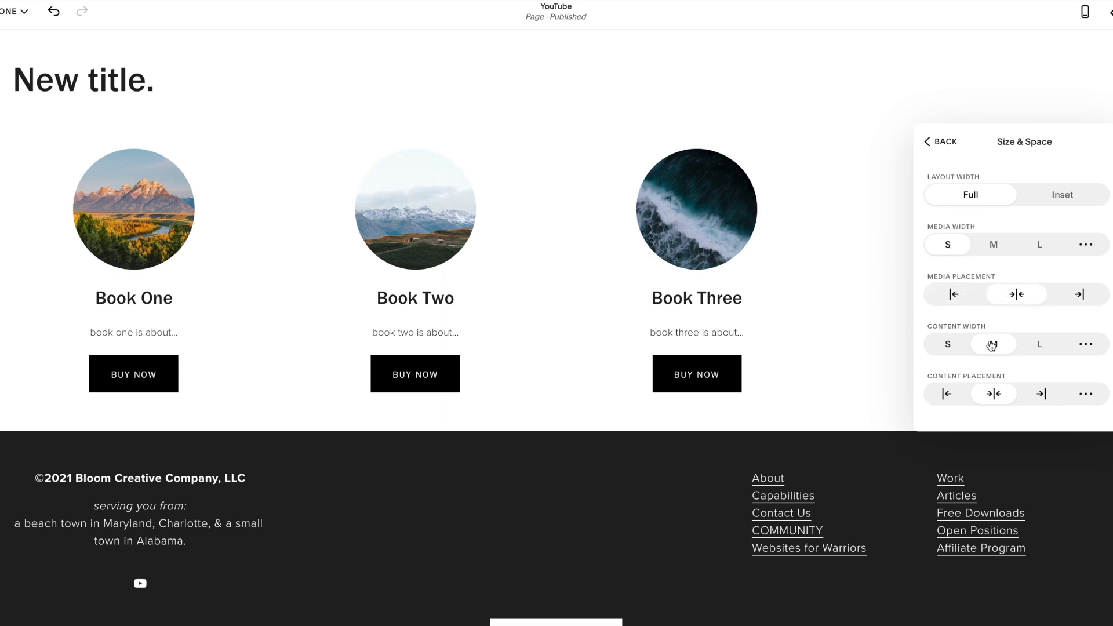
Set Content Width to L and Space Between Items to L
scroll(980, 337, "down", 1)
left_click(946, 306)
left_click(992, 296)
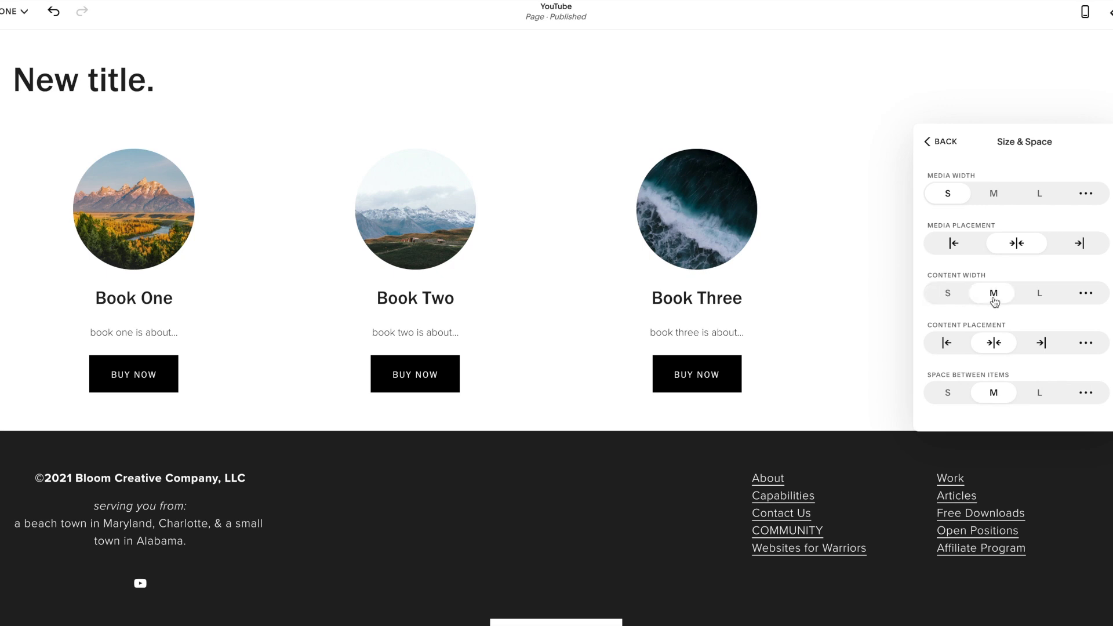
left_click(1043, 297)
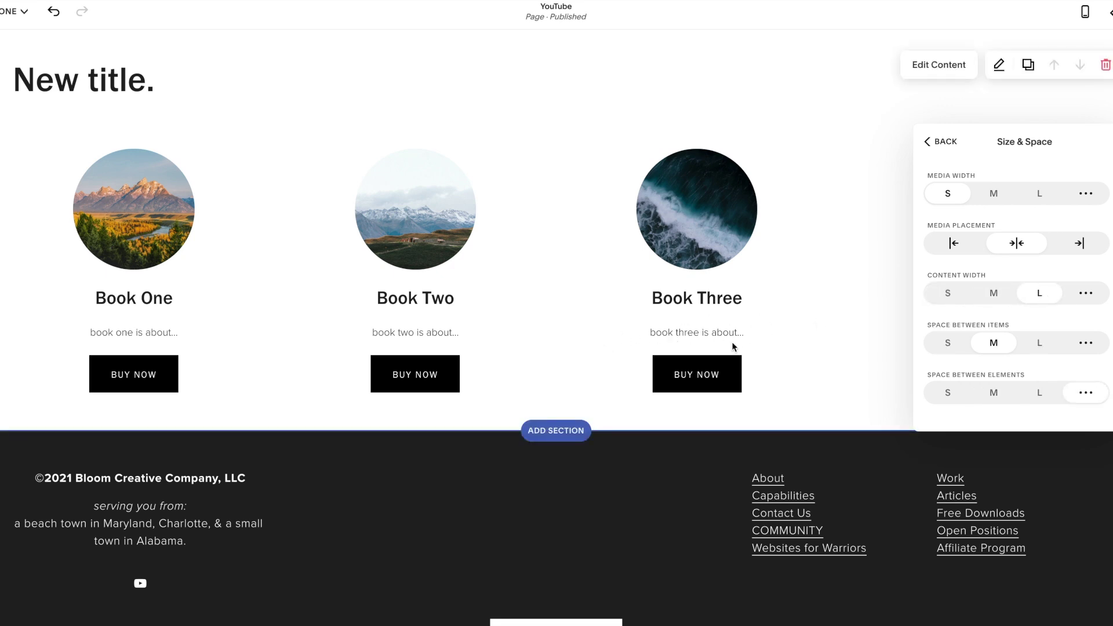
scroll(999, 362, "down", 1)
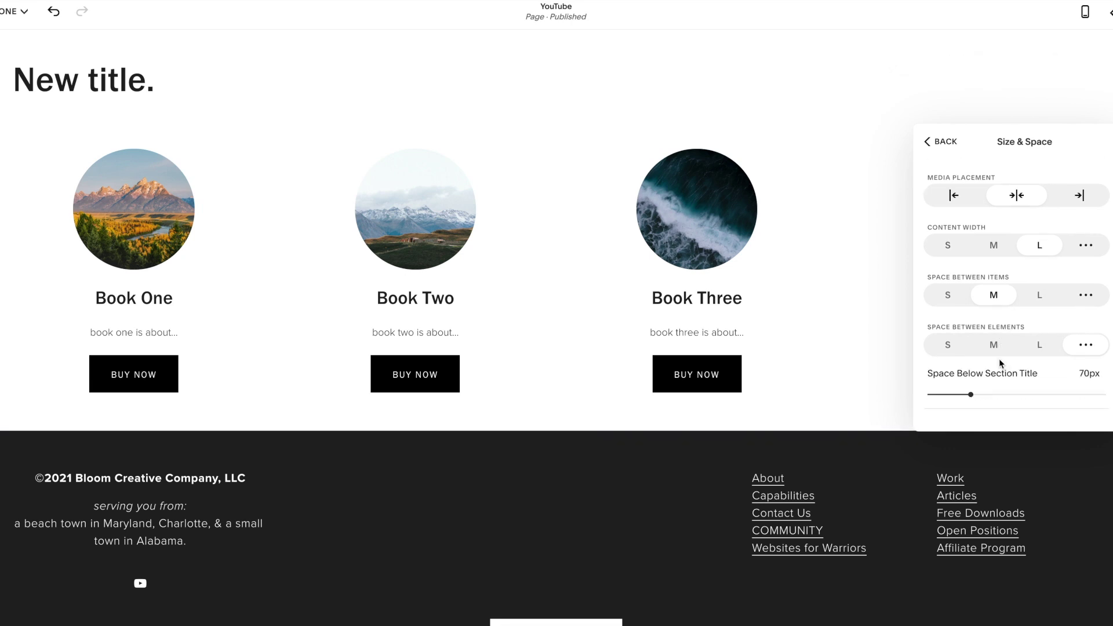
left_click(948, 296)
left_click(1037, 296)
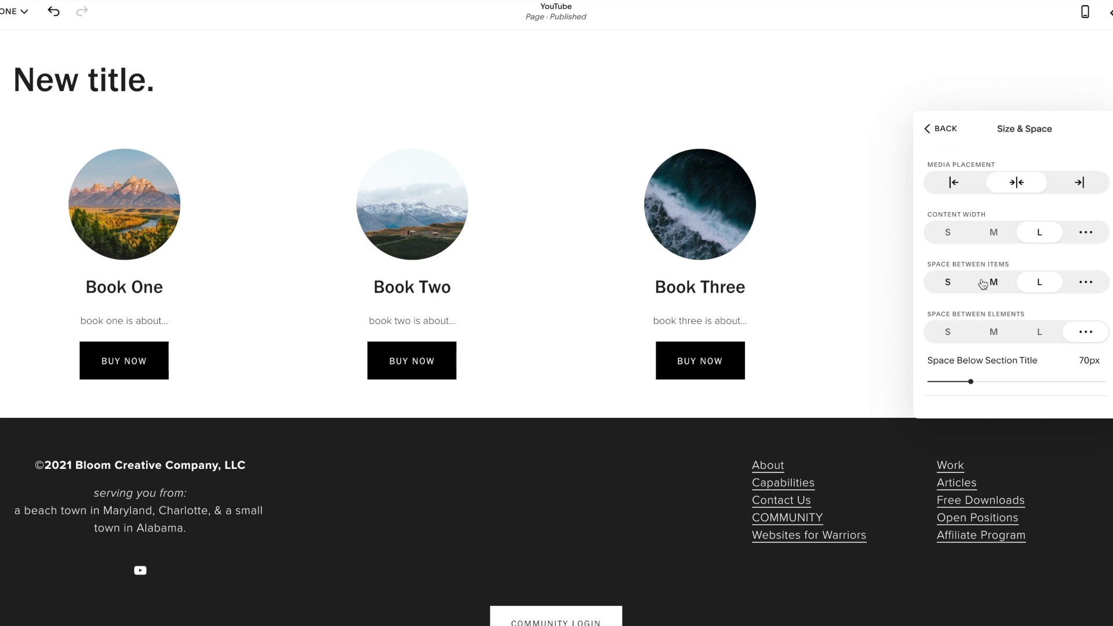
scroll(949, 261, "down", 3)
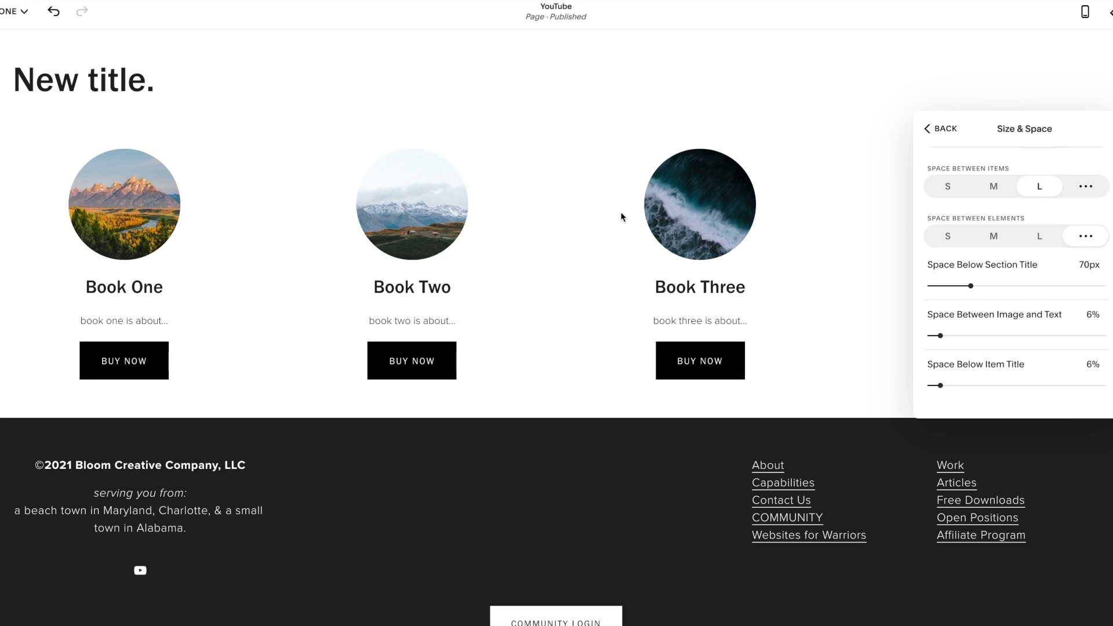
left_click(854, 254)
Apply the LIGHT 1 colour theme to the book section for a pale blue background
left_click(997, 64)
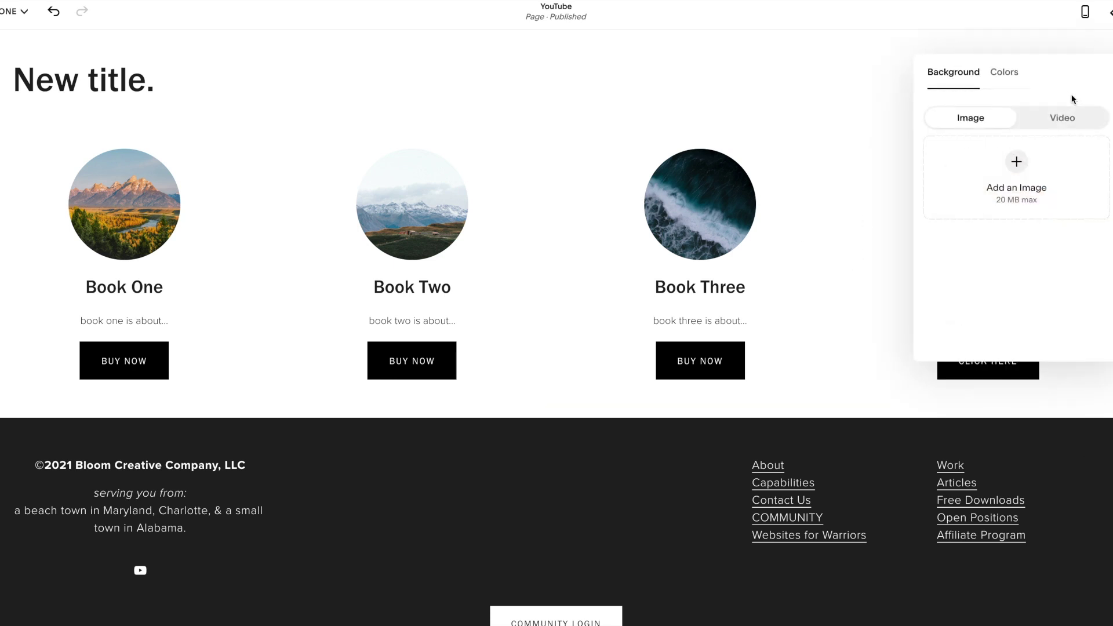
left_click(1000, 80)
left_click(833, 89)
left_click(1007, 78)
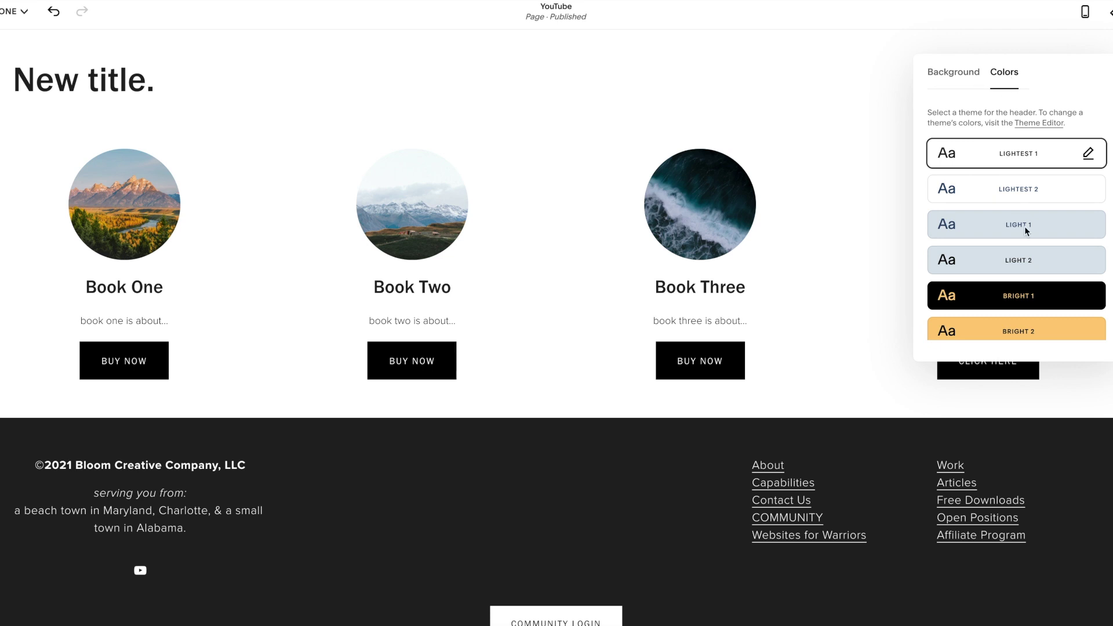
scroll(1026, 230, "down", 1)
left_click(1022, 177)
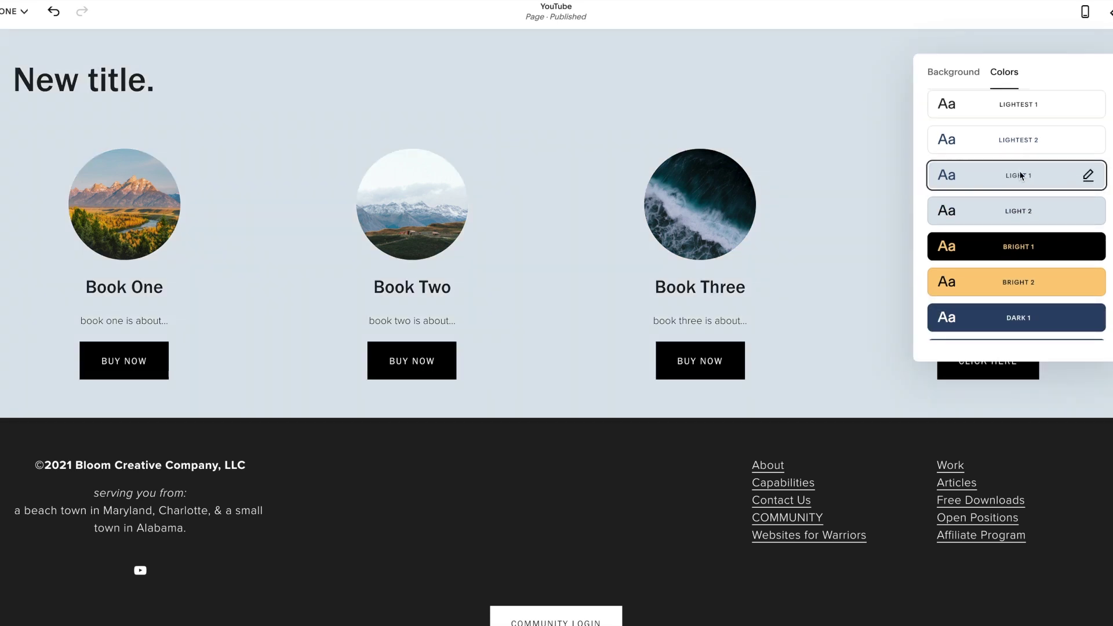
left_click(951, 75)
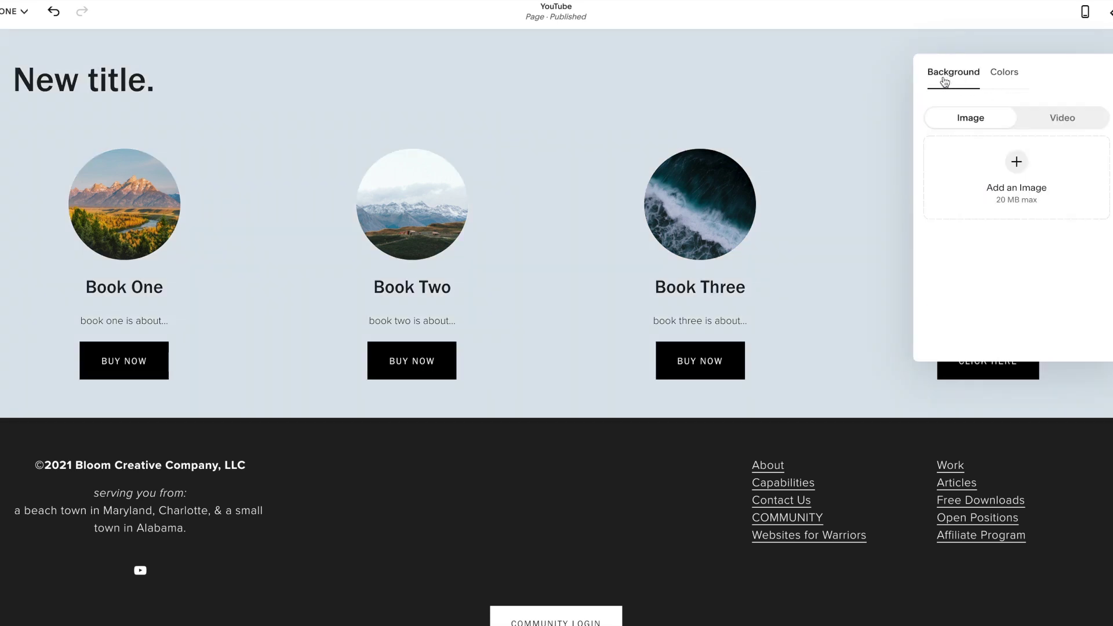
left_click(851, 125)
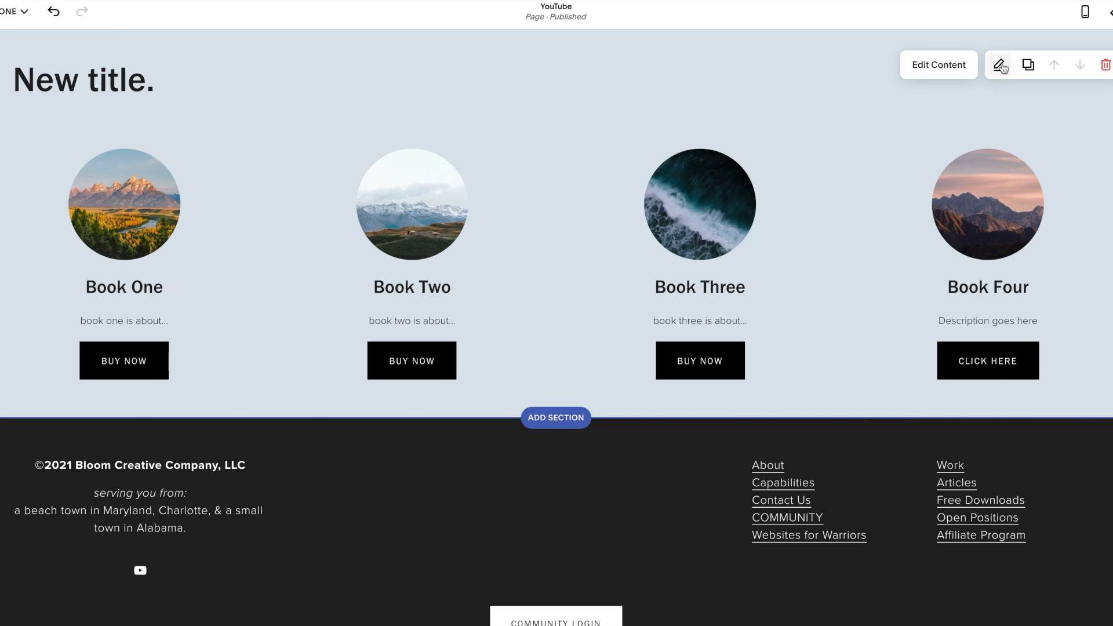
left_click(952, 72)
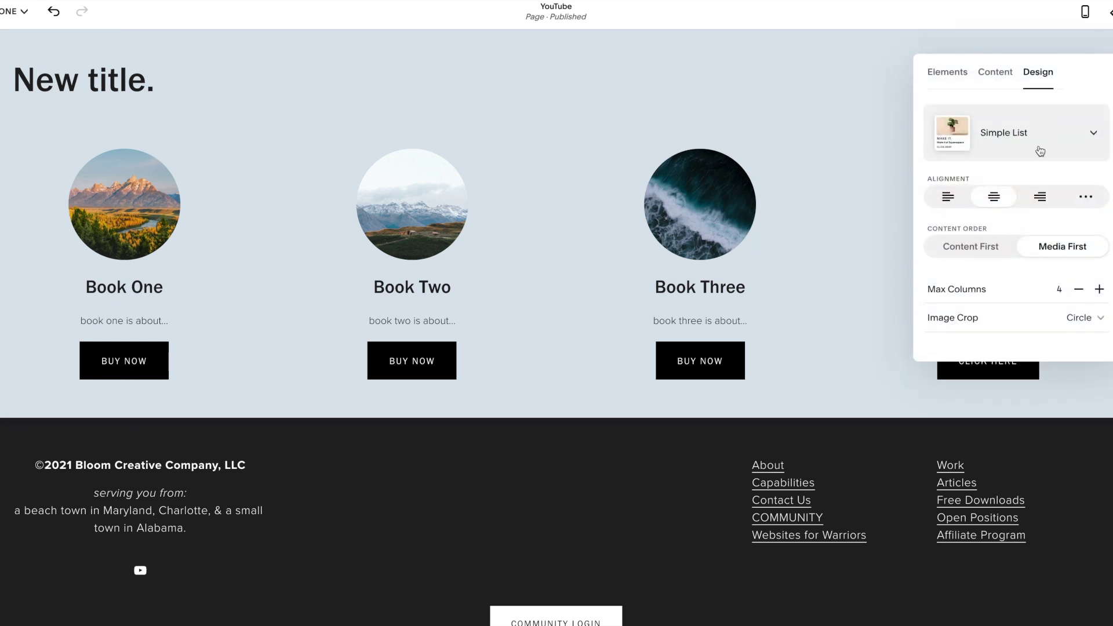
scroll(1003, 311, "down", 1)
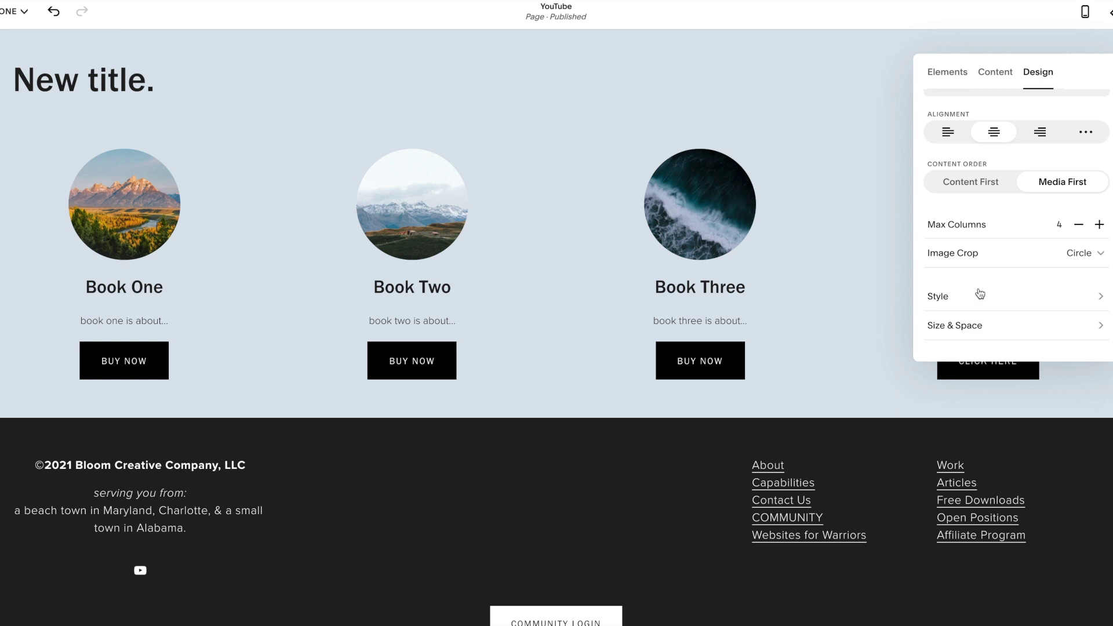
scroll(988, 244, "up", 2)
scroll(996, 199, "down", 1)
left_click(969, 297)
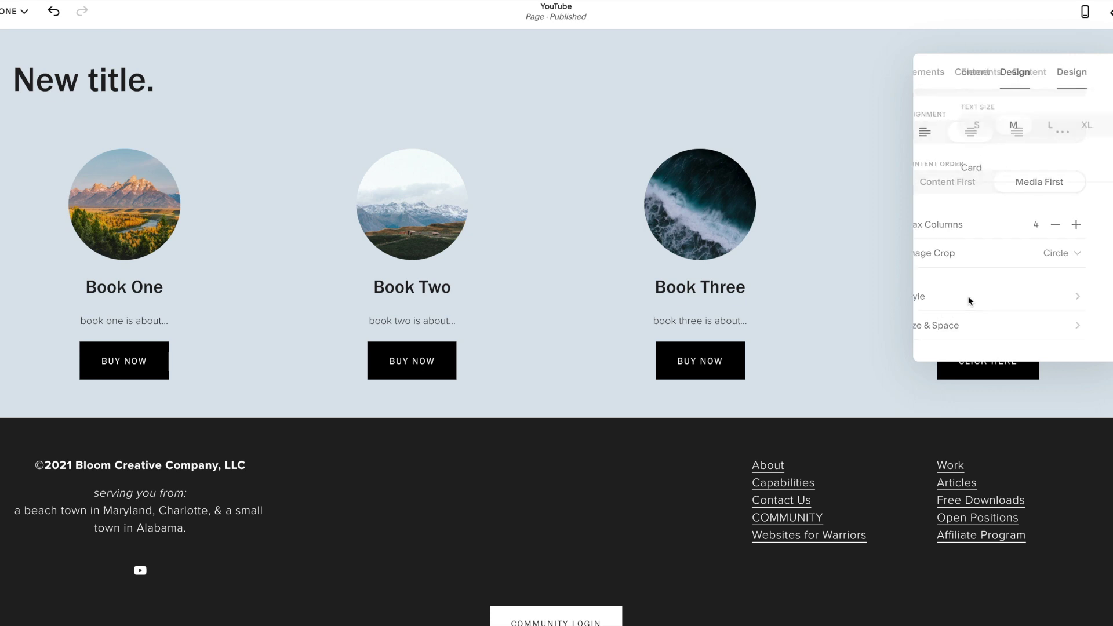
left_click(1095, 168)
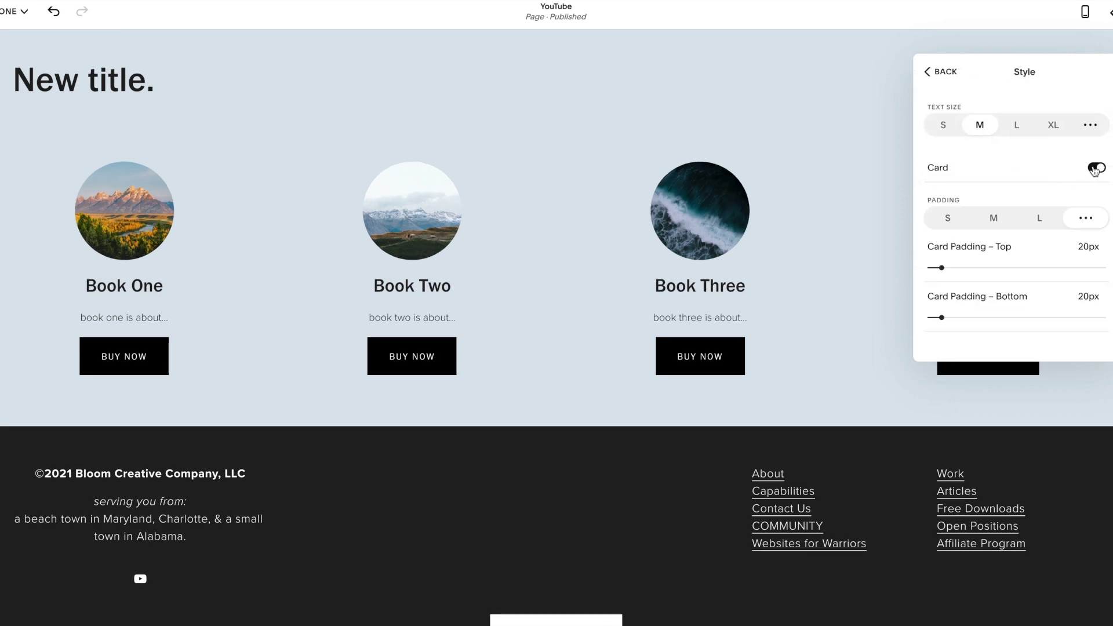
key("ctrl+z")
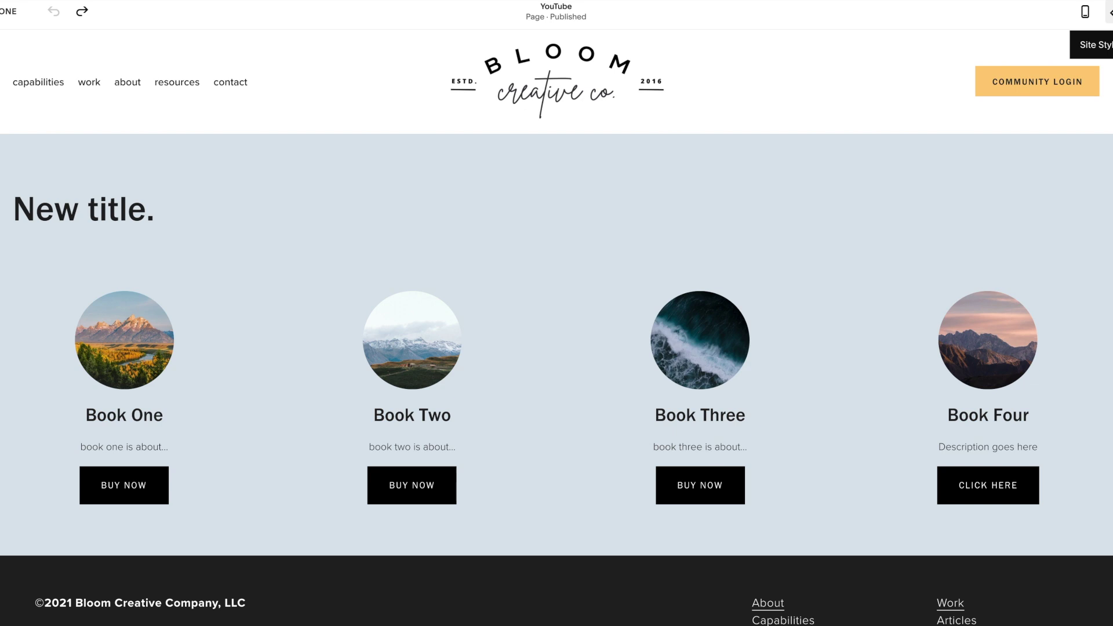
left_click(1109, 12)
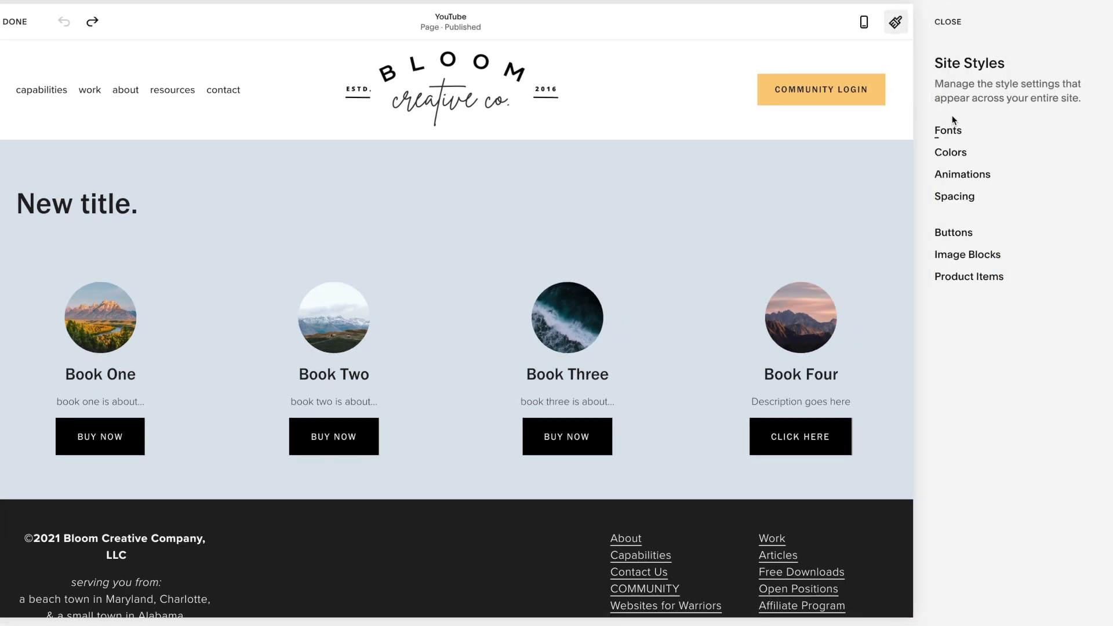
In Site Styles colours, set the Light 1 theme's button background to yellow
left_click(951, 152)
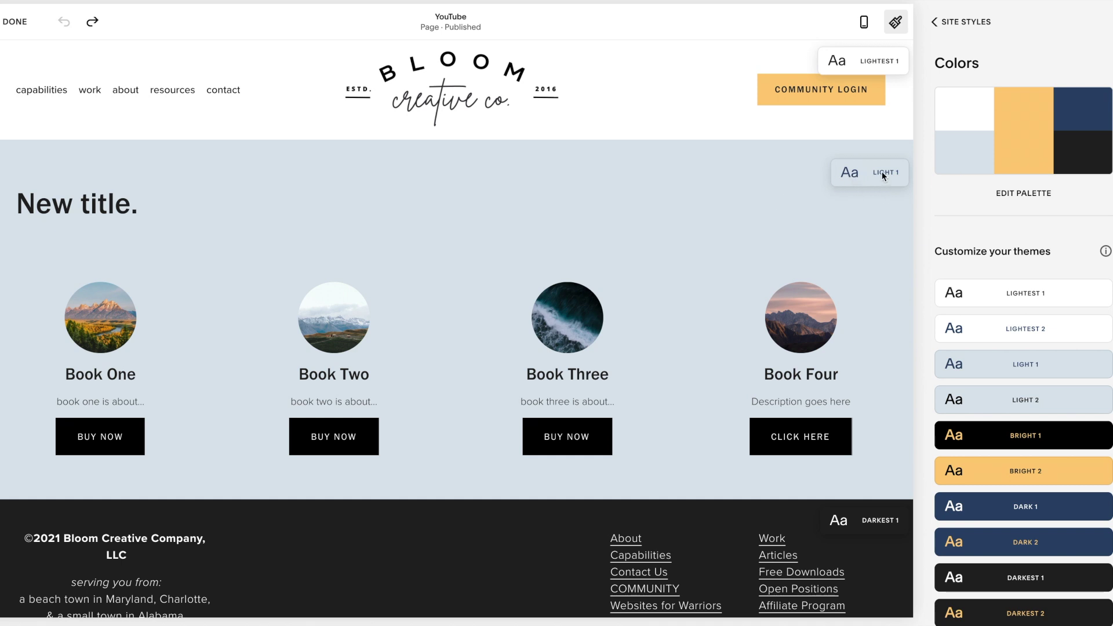
left_click(1099, 365)
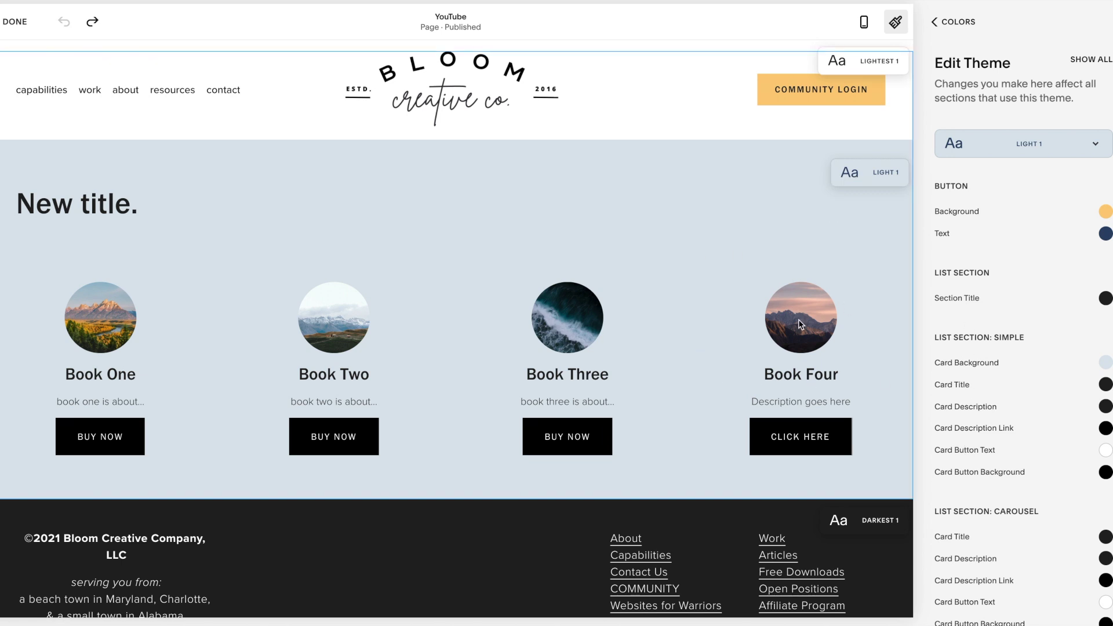
scroll(965, 397, "down", 4)
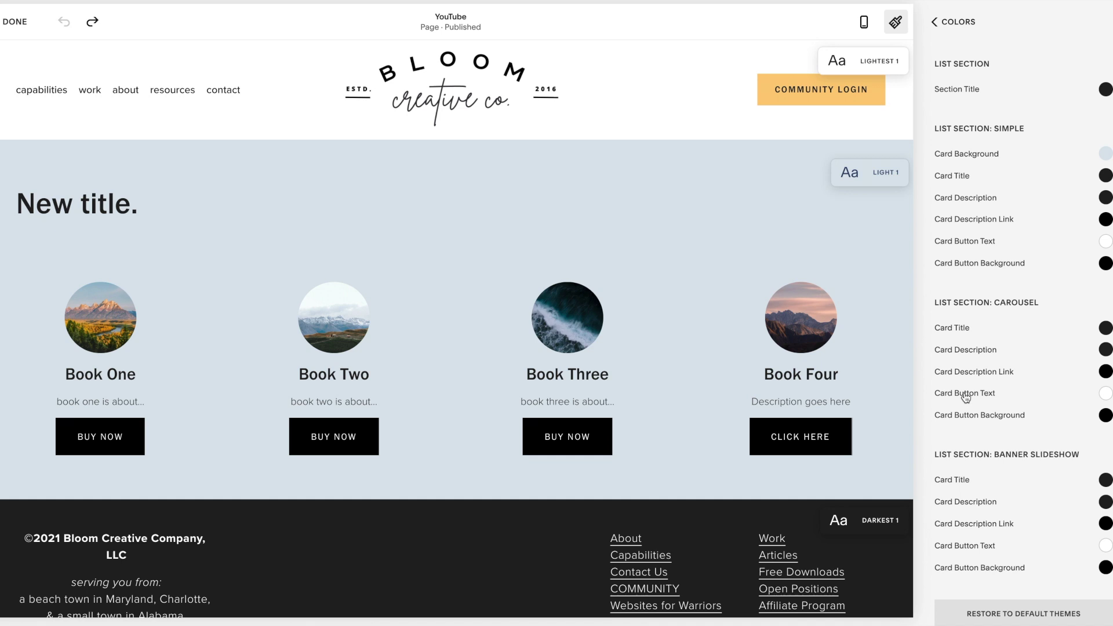
scroll(965, 397, "up", 3)
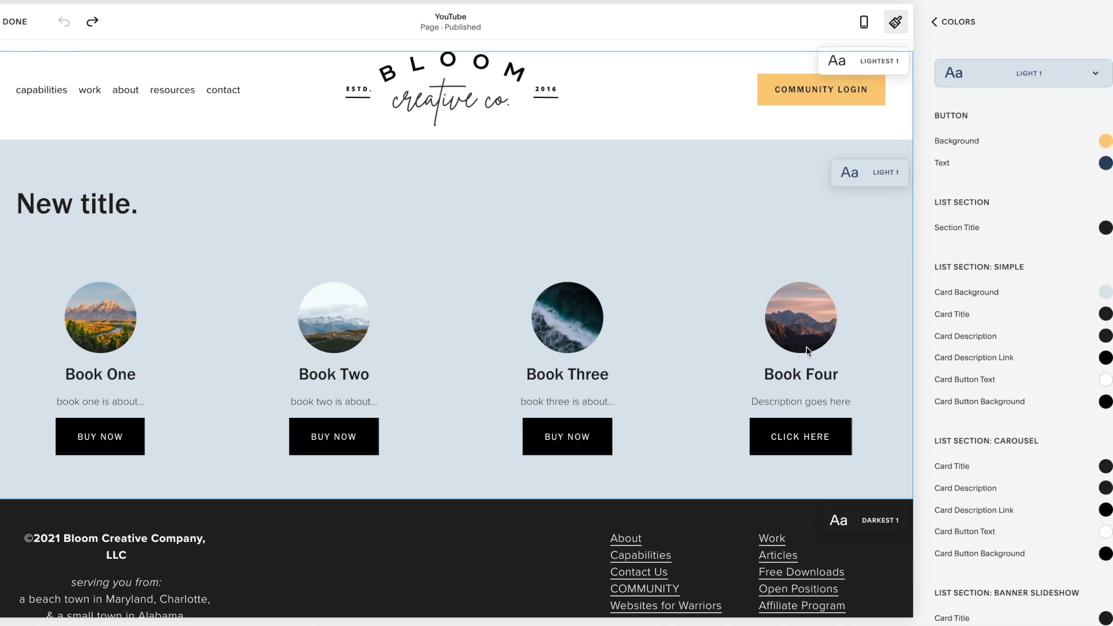
left_click(800, 436)
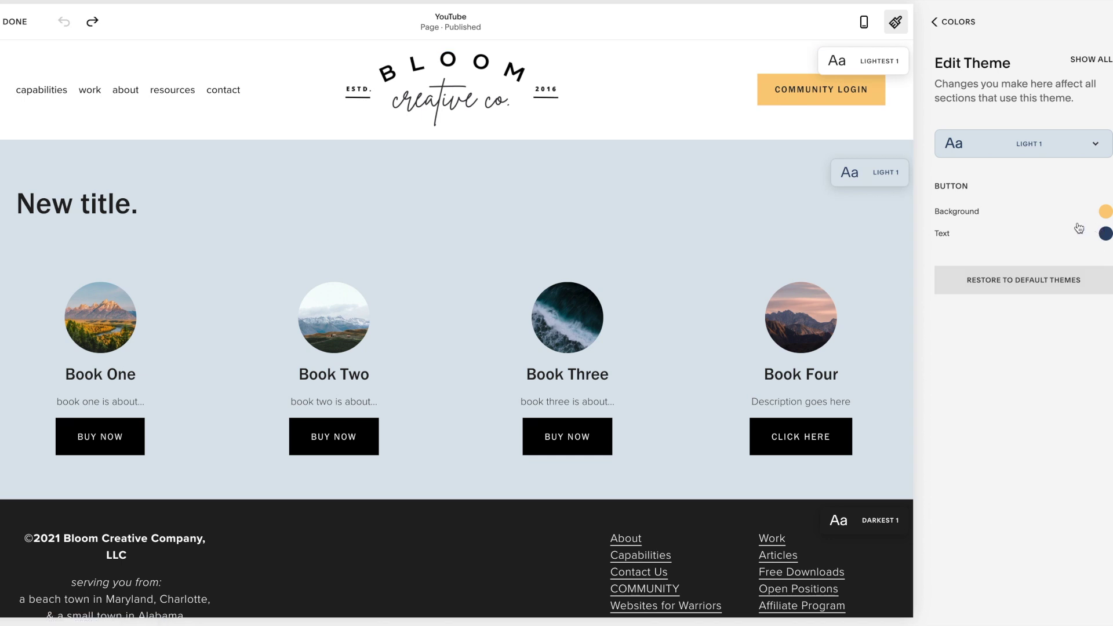
left_click(1105, 212)
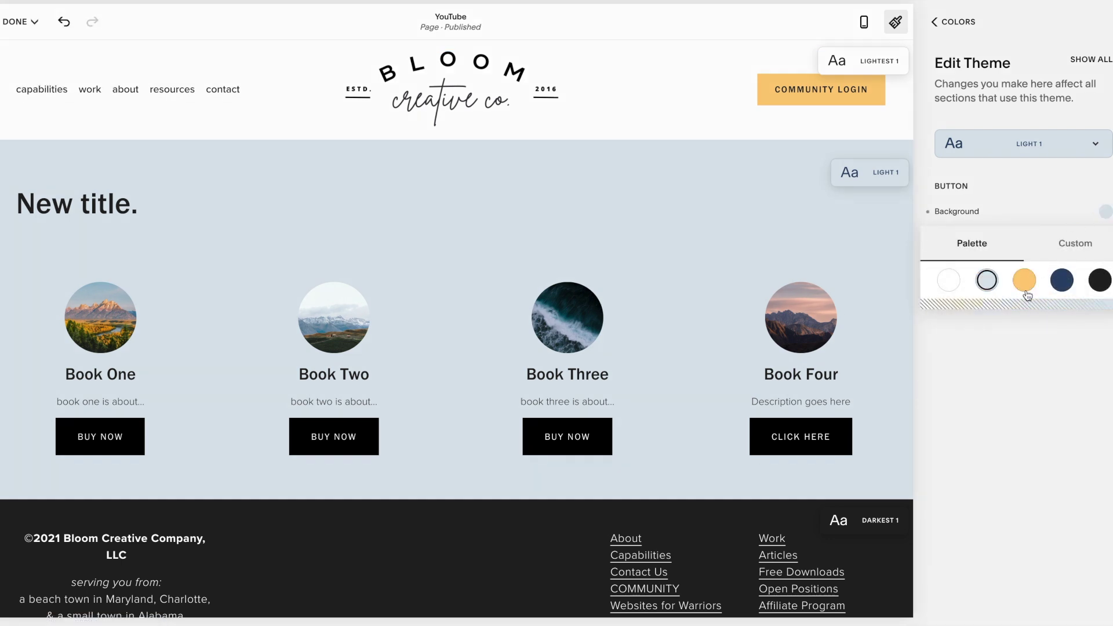
left_click(976, 325)
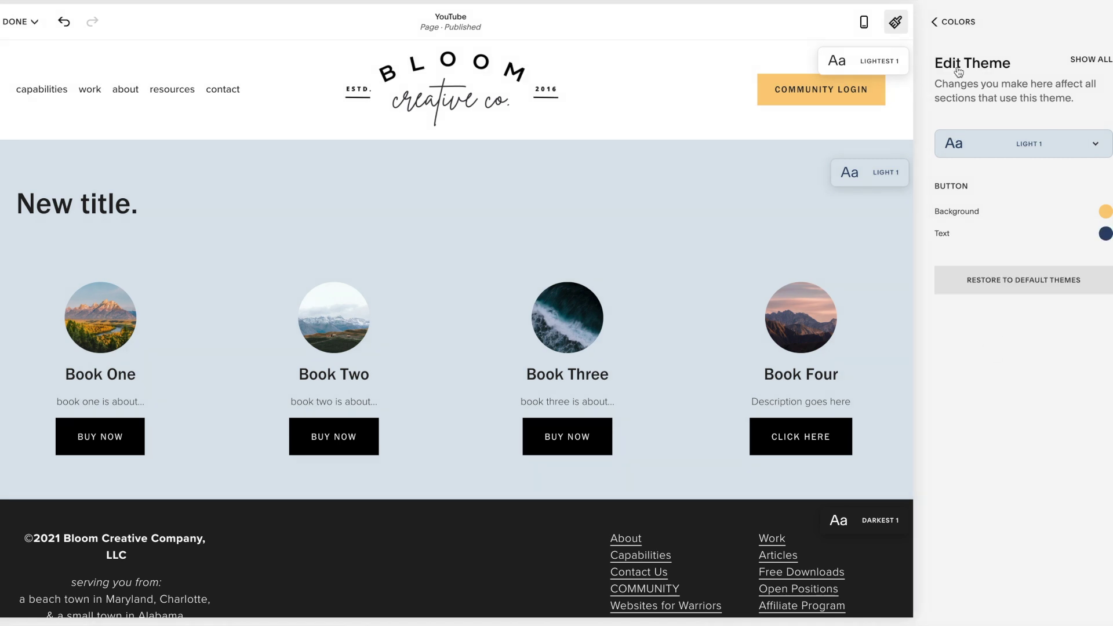
left_click(954, 23)
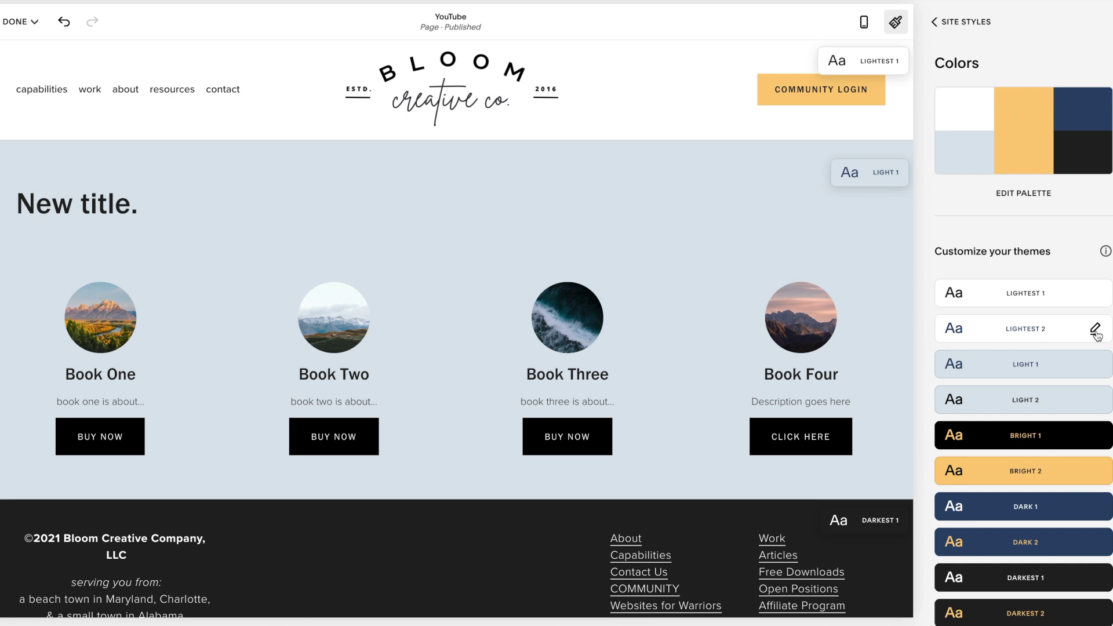
In the Light 1 theme's list colours, set Card Background to white after trying orange and dark blue
left_click(1098, 369)
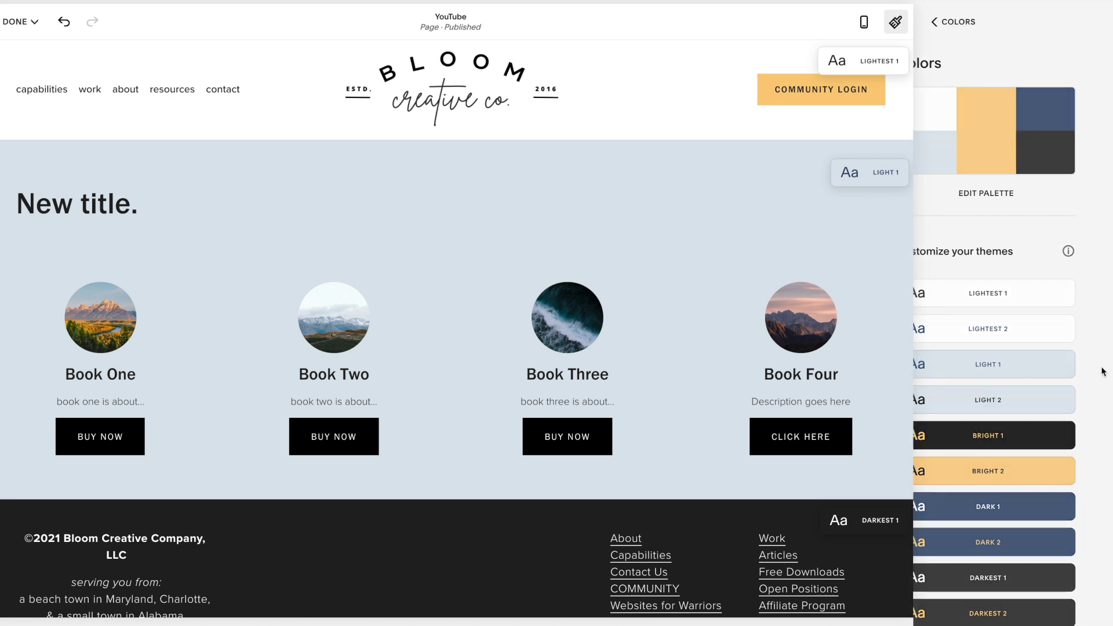
left_click(1096, 62)
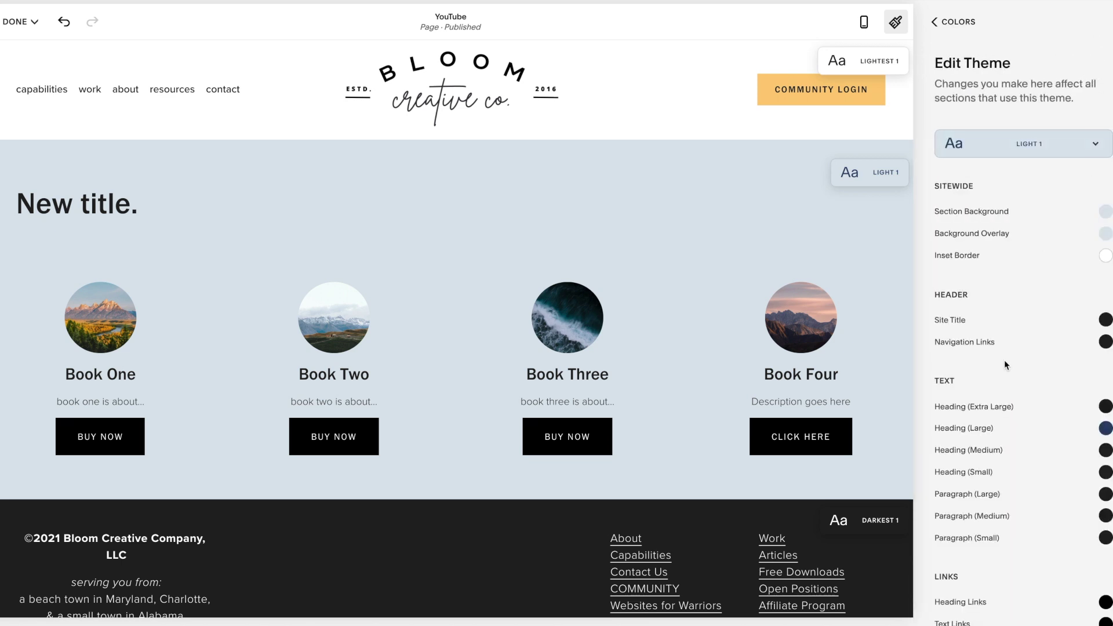
scroll(1004, 360, "down", 15)
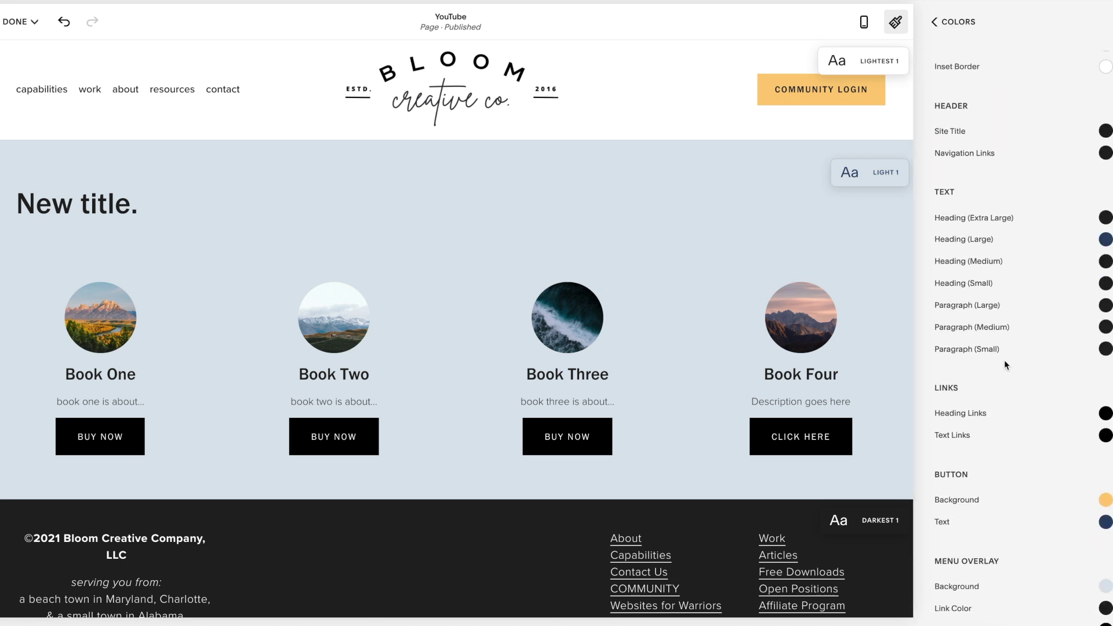
left_click(697, 350)
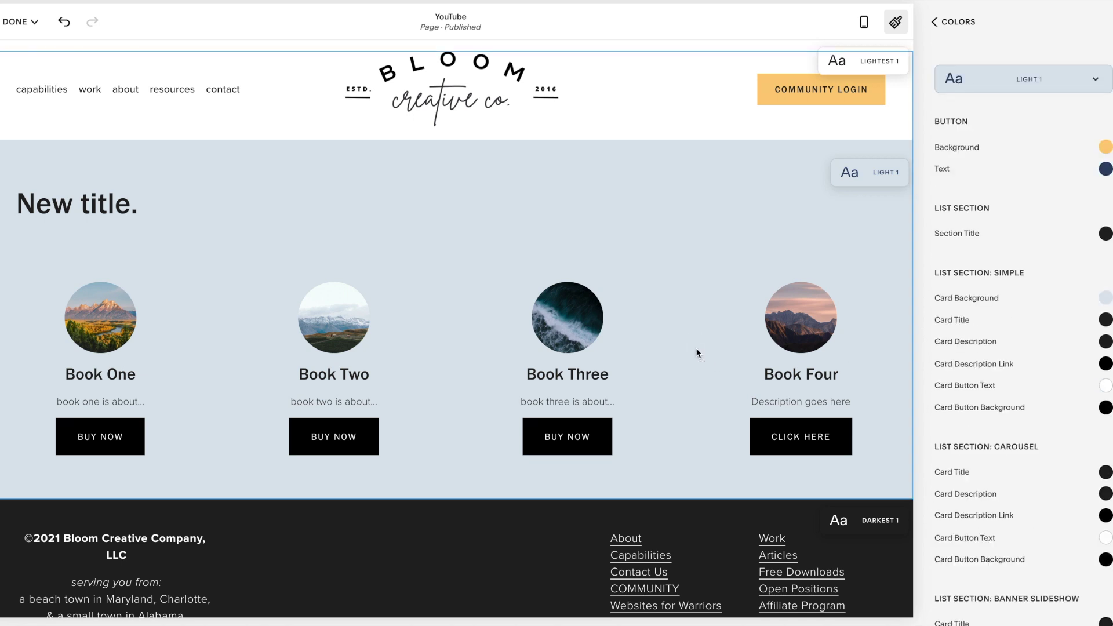
left_click(1105, 300)
left_click(954, 374)
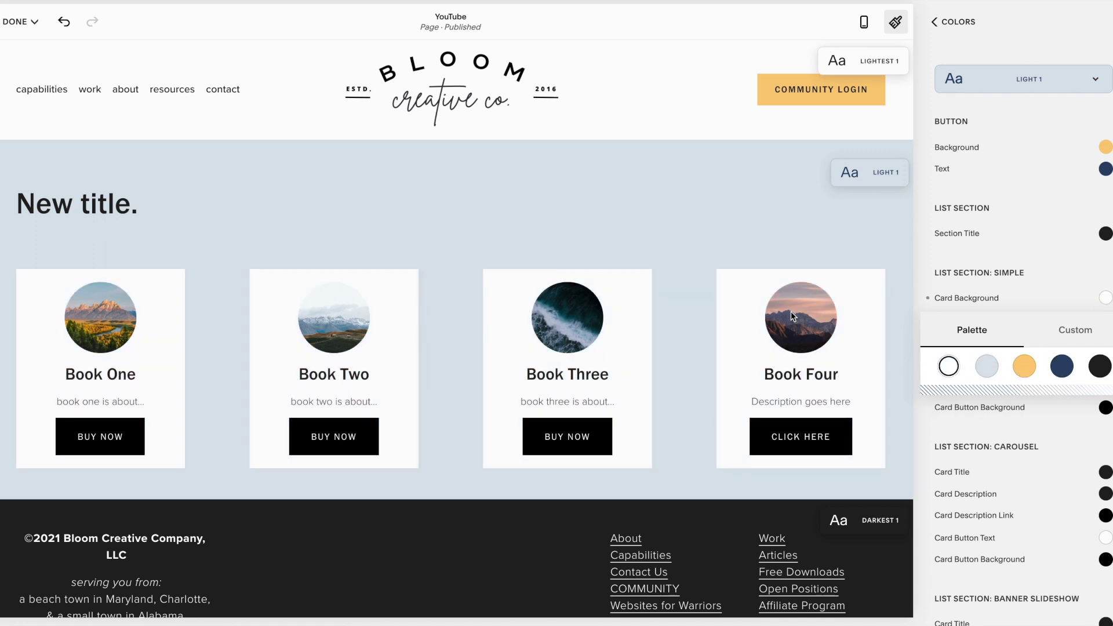
left_click(1024, 366)
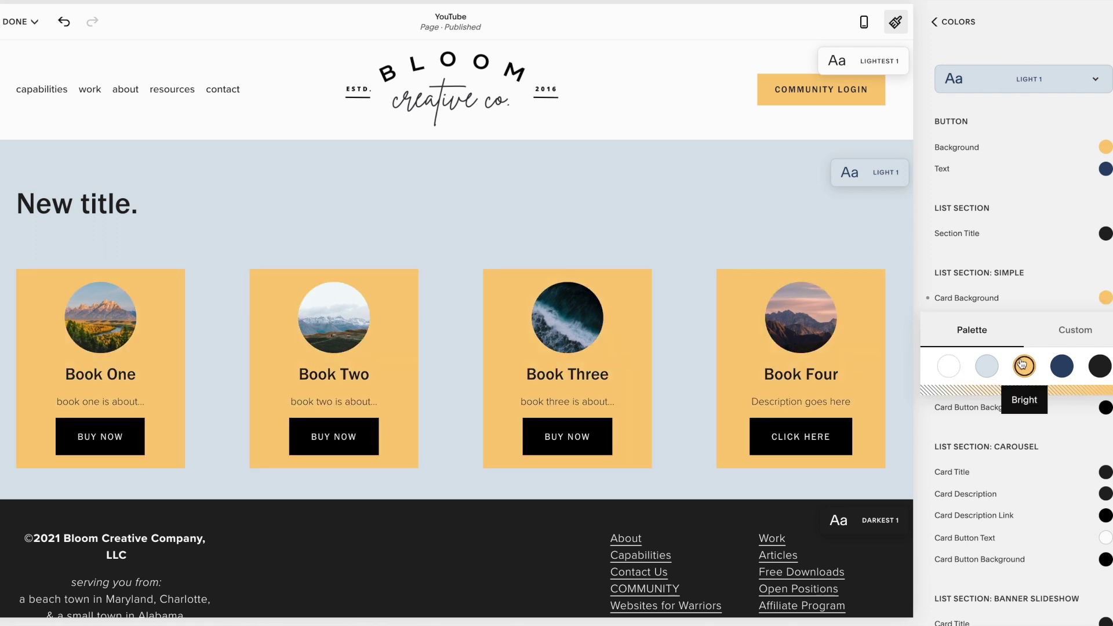
left_click(1065, 372)
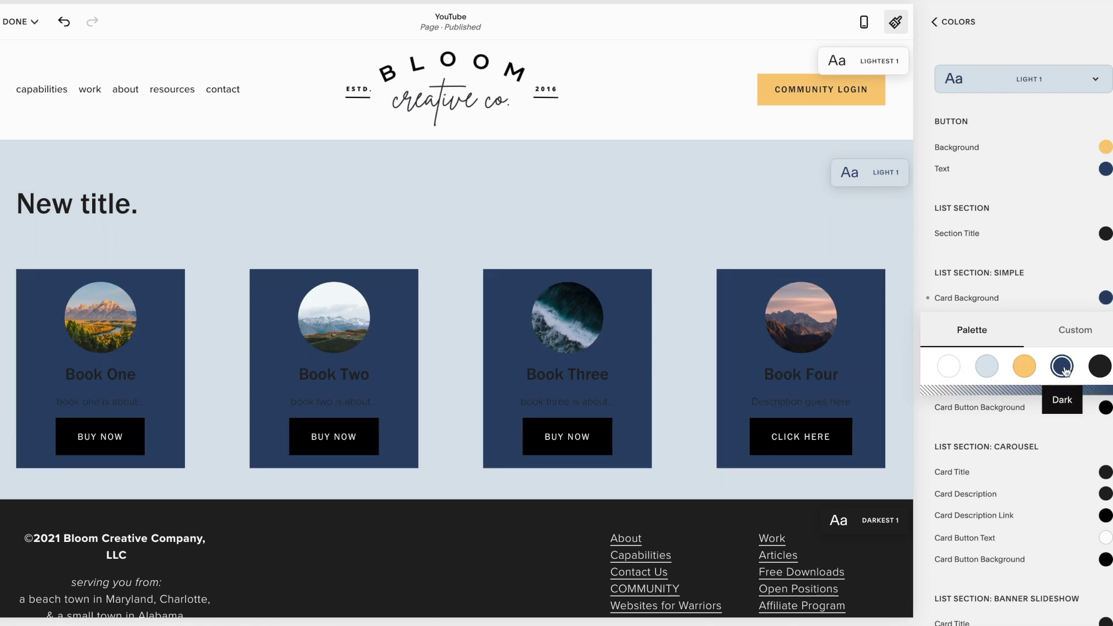
left_click(945, 369)
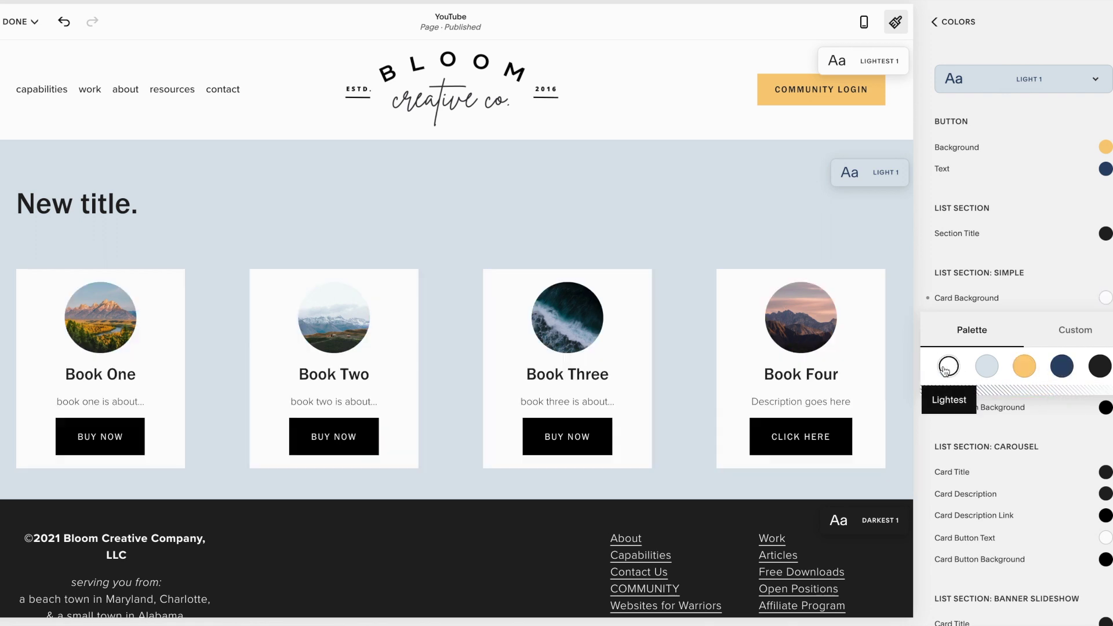
left_click(1068, 416)
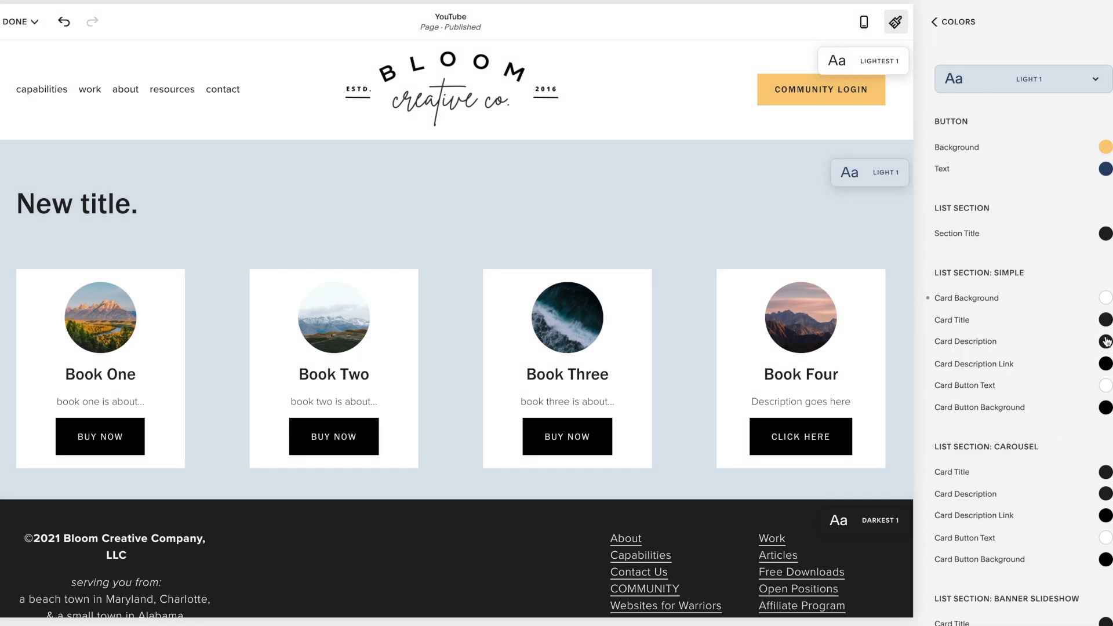
Make the card titles dark blue
right_click(1103, 323)
key("Escape")
left_click(1103, 324)
left_click(1061, 388)
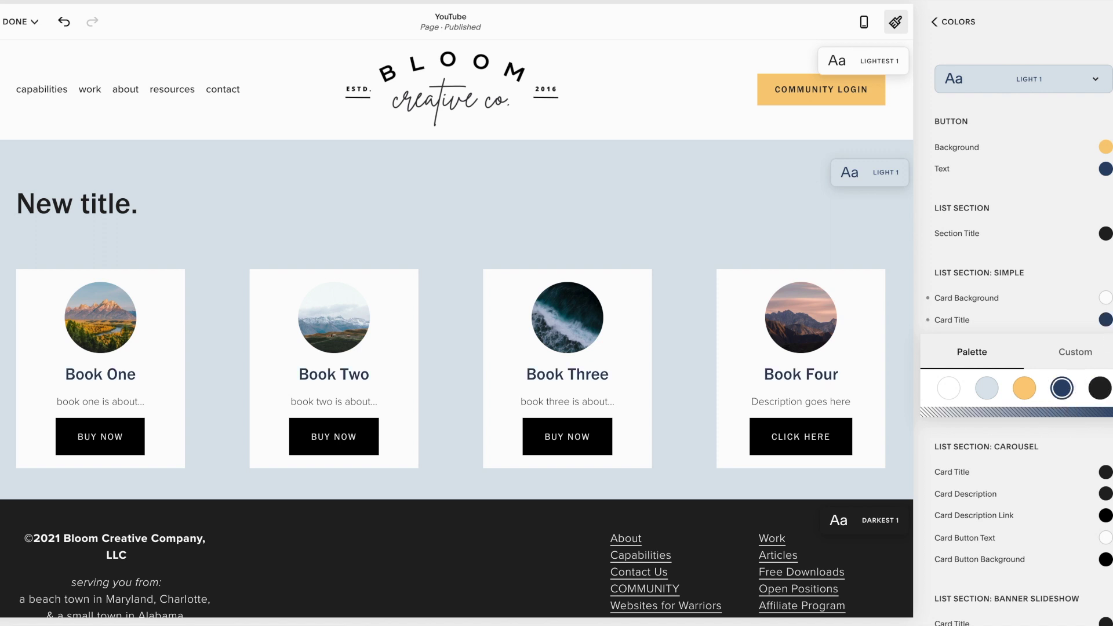
left_click(1105, 332)
Give the card buttons a yellow background with navy button text
left_click(1105, 407)
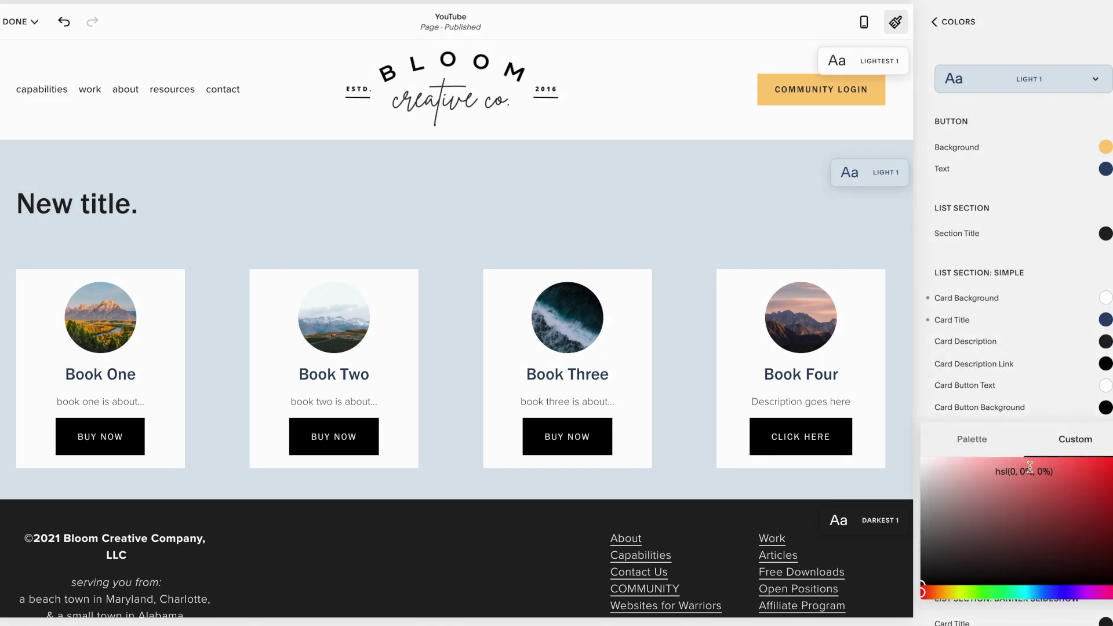
left_click(972, 439)
left_click(1024, 477)
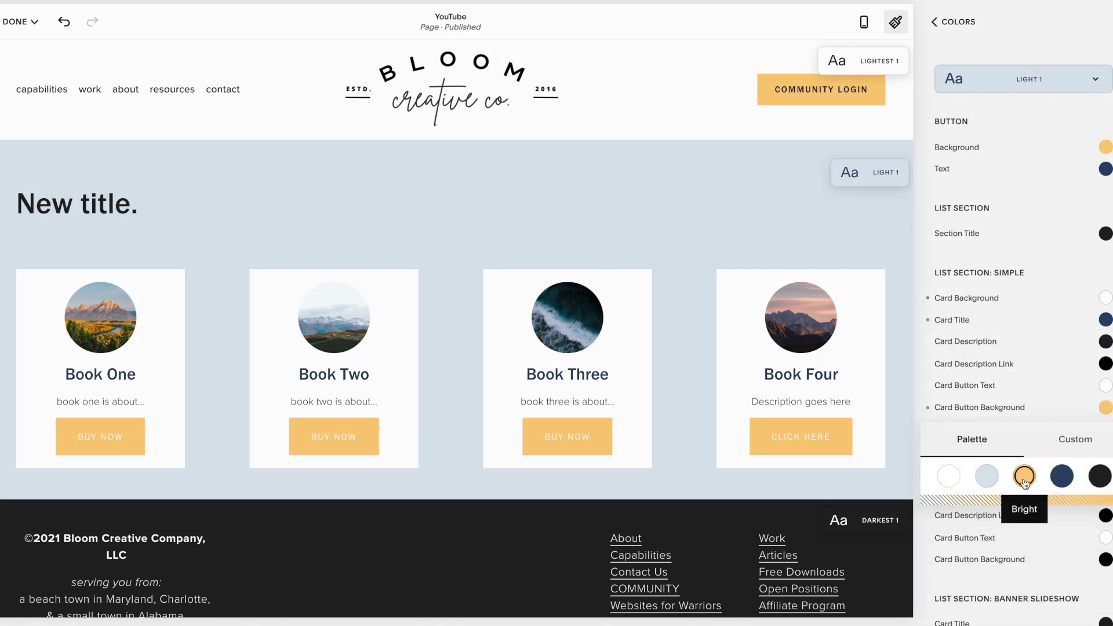
left_click(1093, 390)
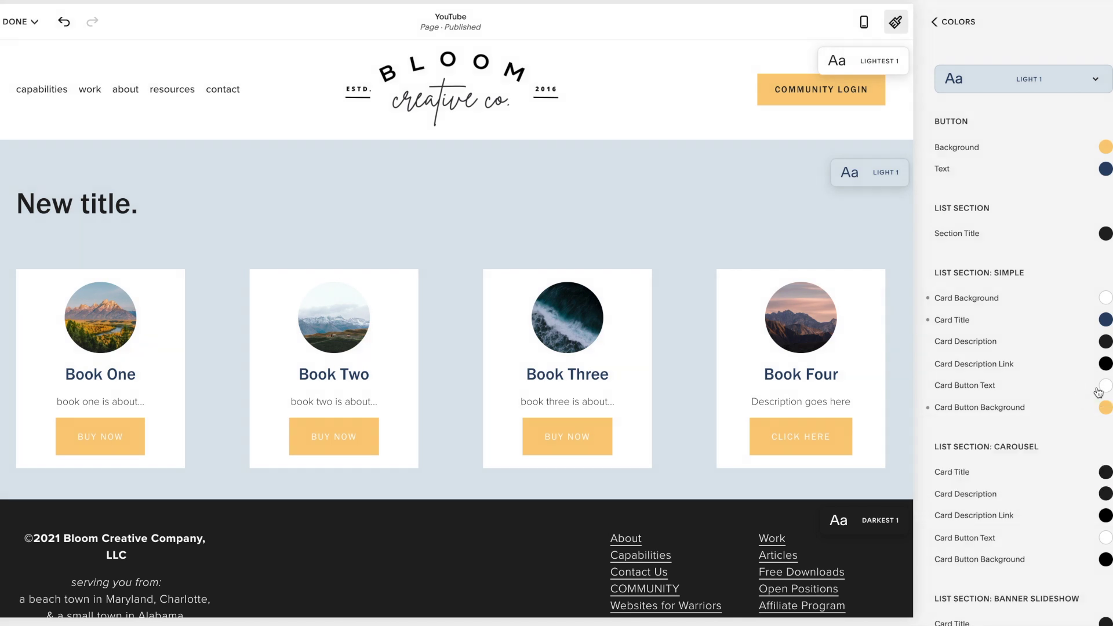
left_click(1106, 386)
left_click(974, 420)
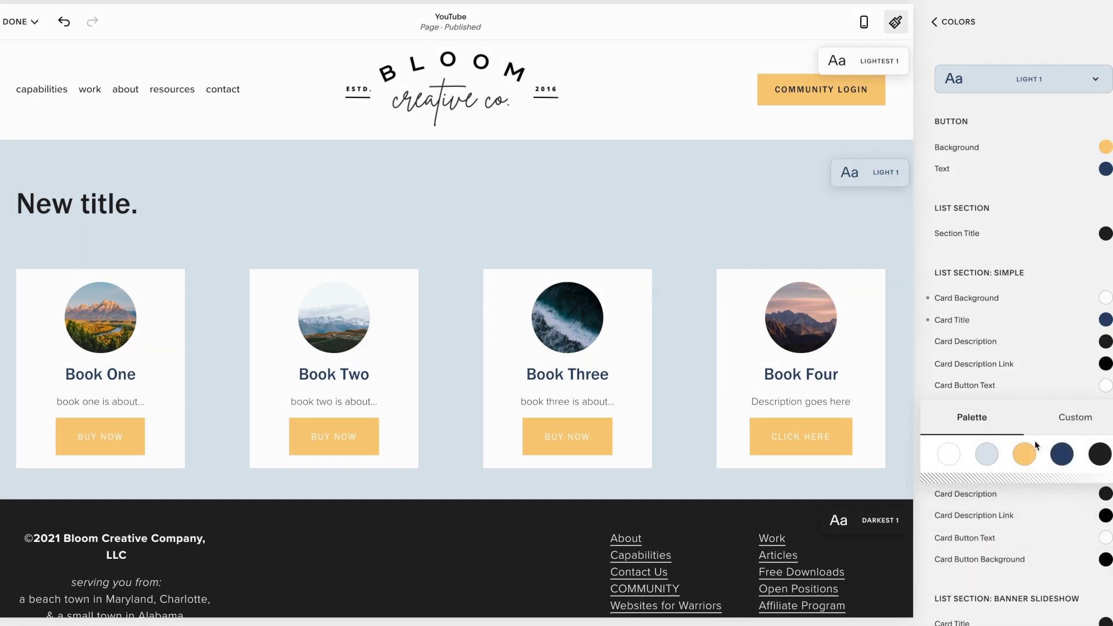
left_click(1062, 454)
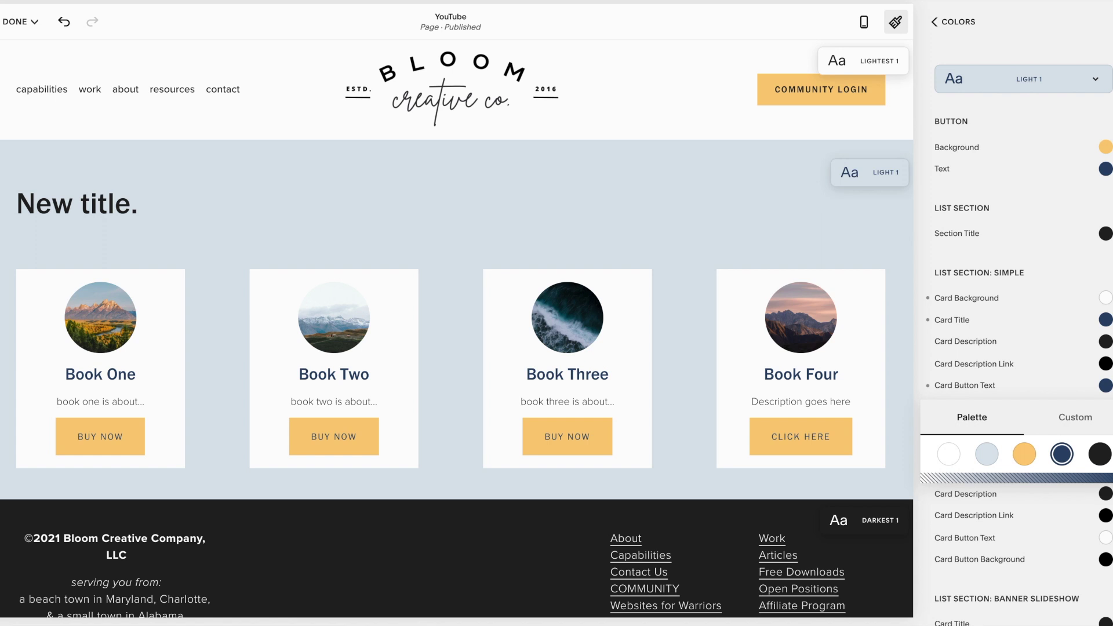
key("Escape")
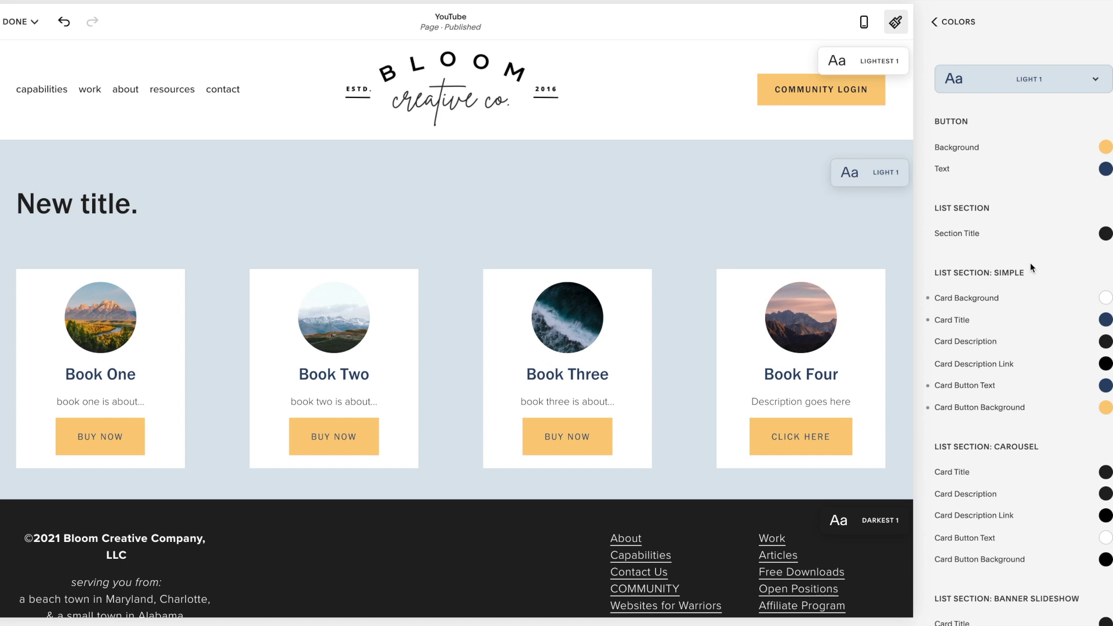
left_click(896, 23)
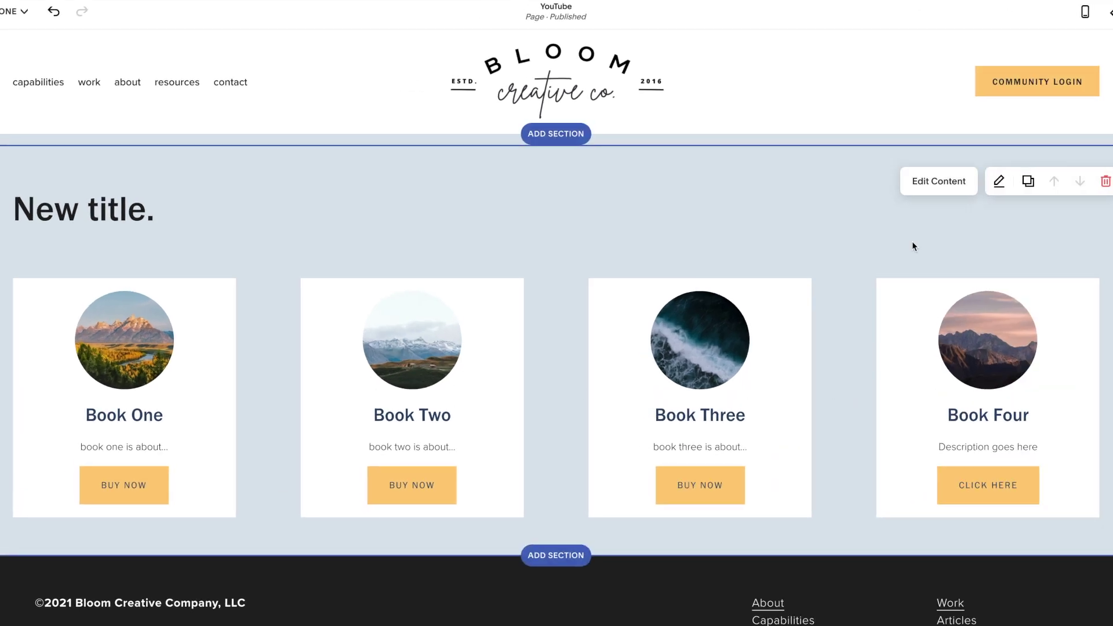
Open the book list's Design settings and lower Max Columns to 2
left_click(999, 181)
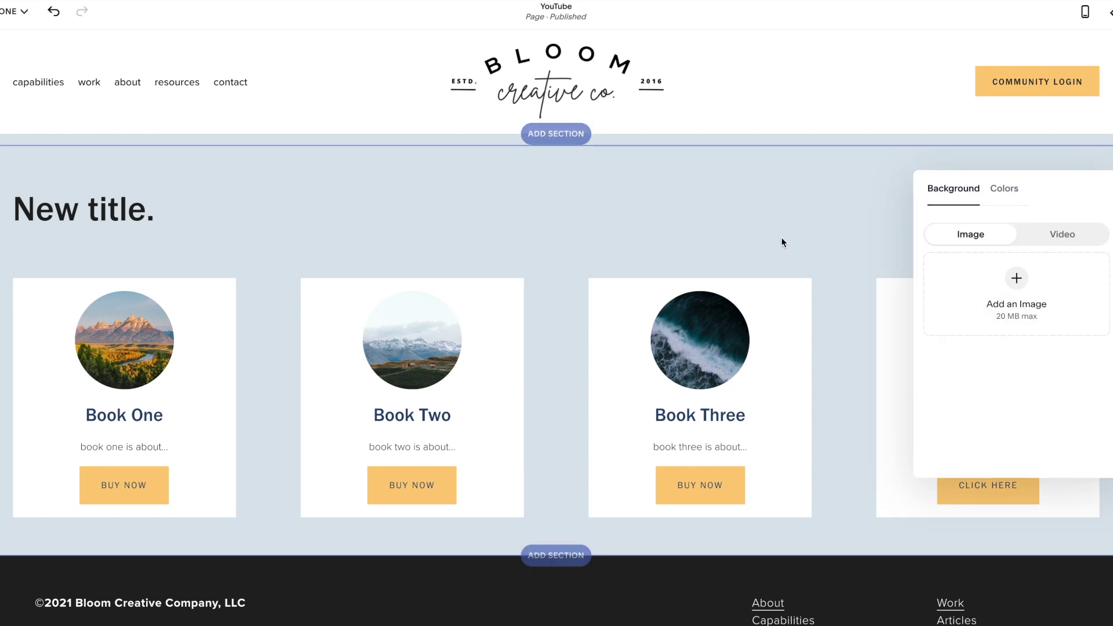
left_click(865, 194)
left_click(917, 182)
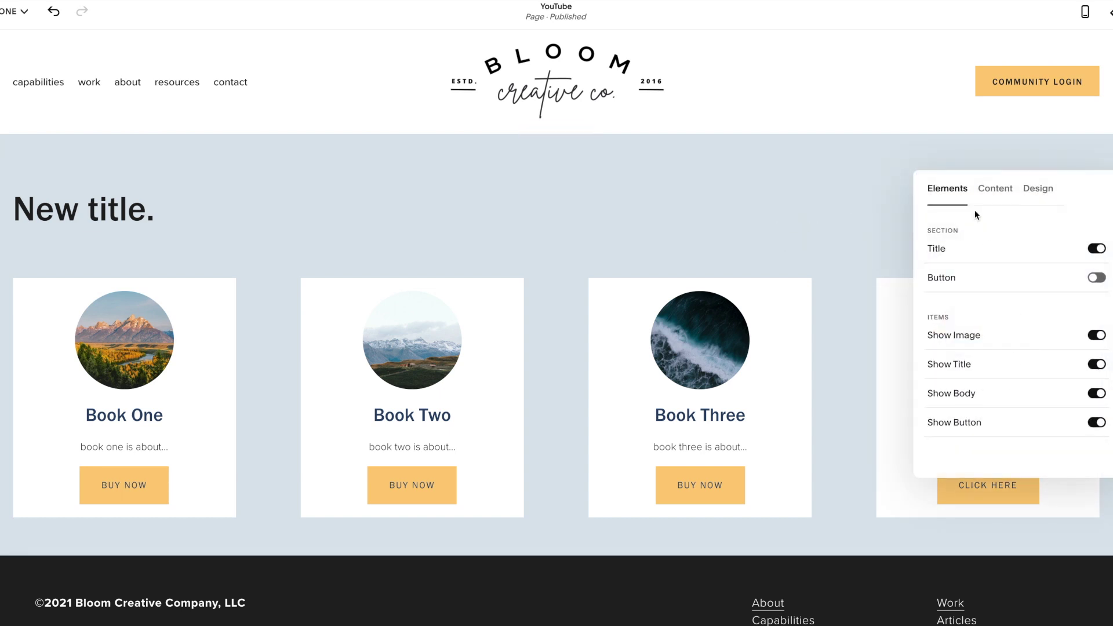
left_click(1002, 193)
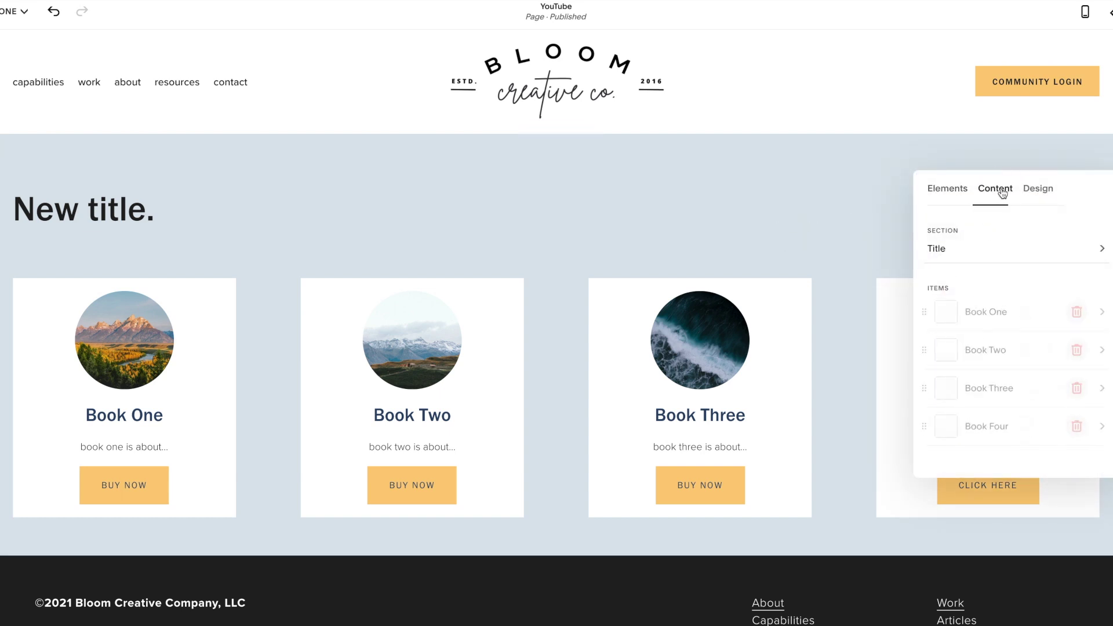
left_click(1049, 191)
left_click(1078, 406)
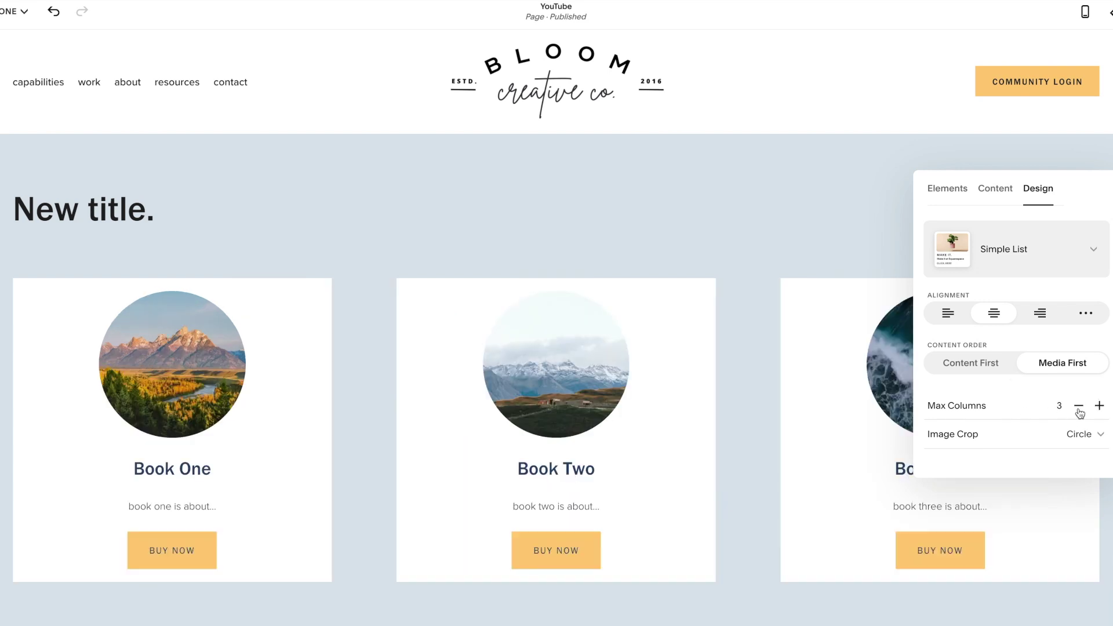
scroll(799, 446, "down", 2)
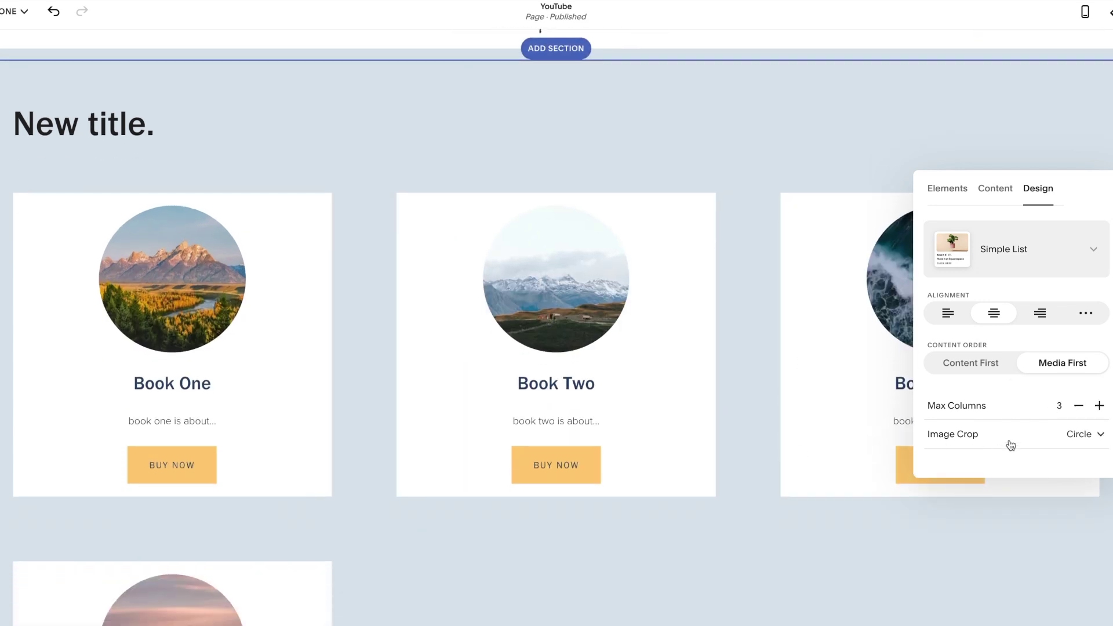
left_click(1079, 405)
Switch the list layout to Banner Slideshow, then to Carousel
scroll(697, 422, "down", 4)
scroll(697, 428, "down", 1)
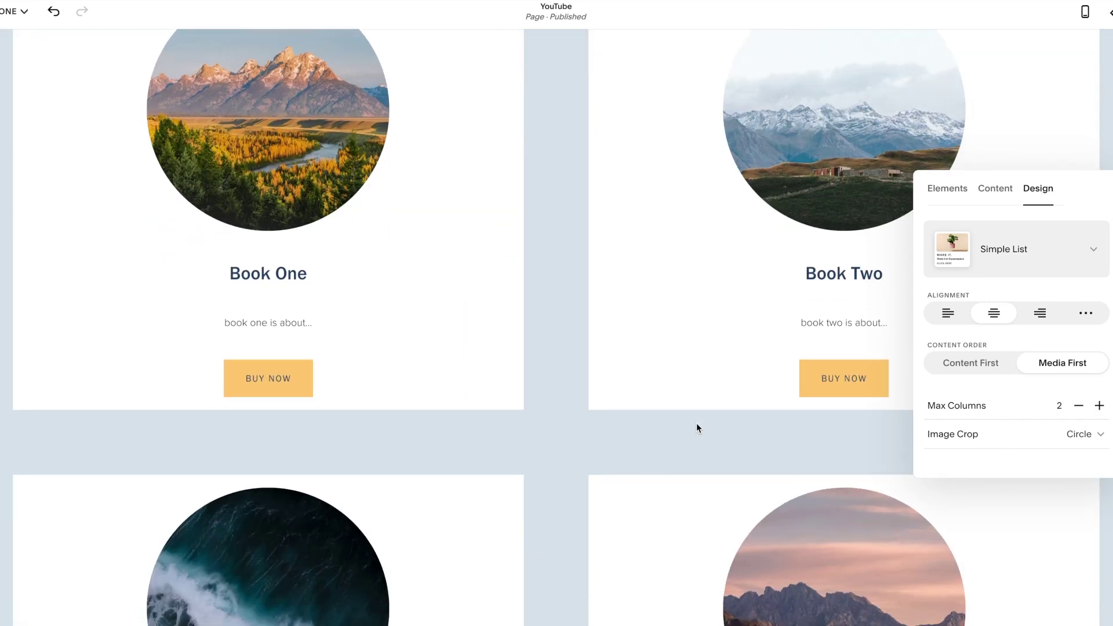
scroll(697, 428, "up", 3)
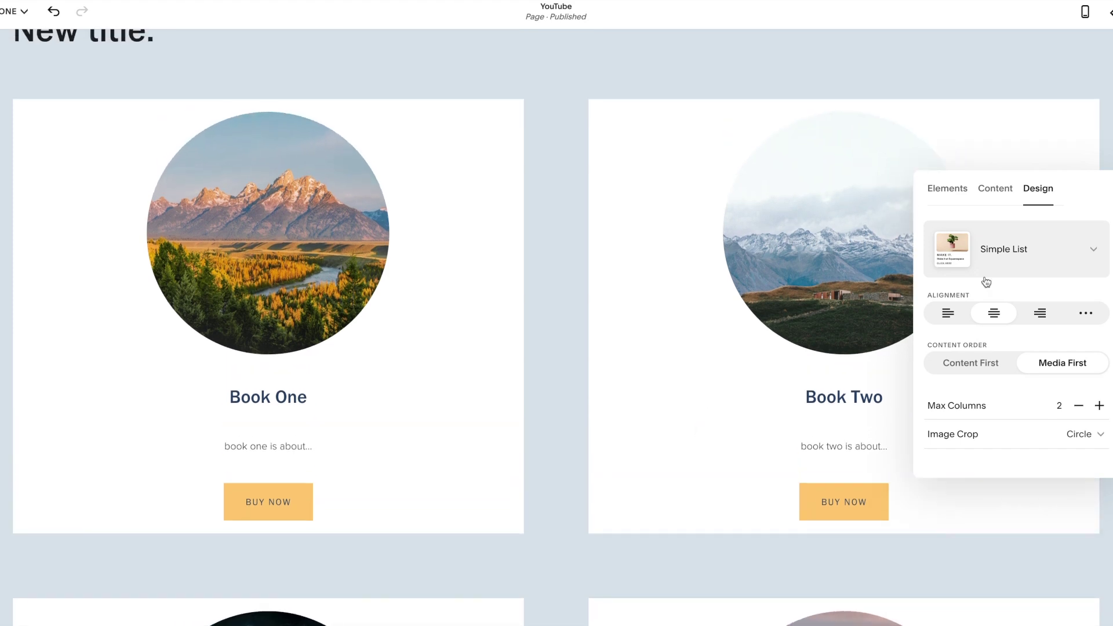
left_click(985, 268)
left_click(990, 317)
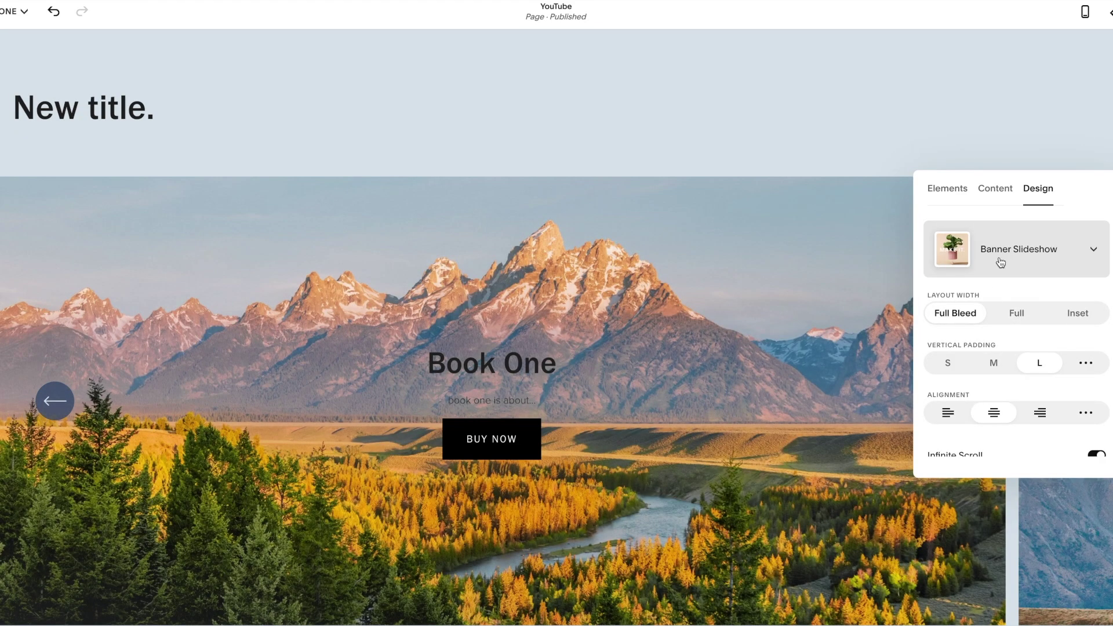
left_click(1002, 264)
left_click(1005, 308)
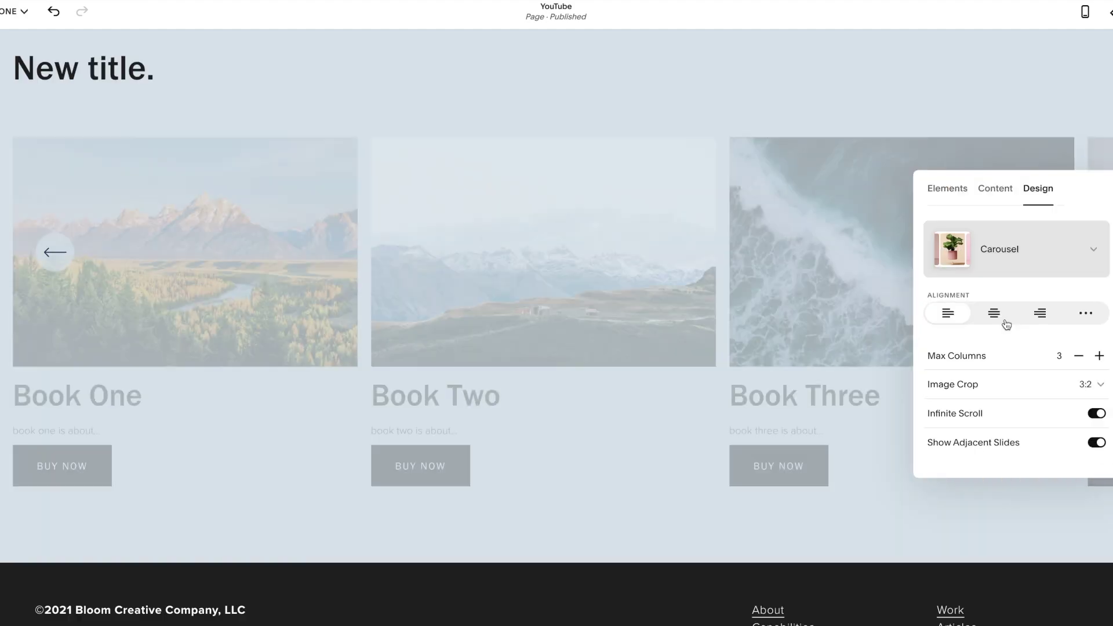
scroll(609, 416, "up", 3)
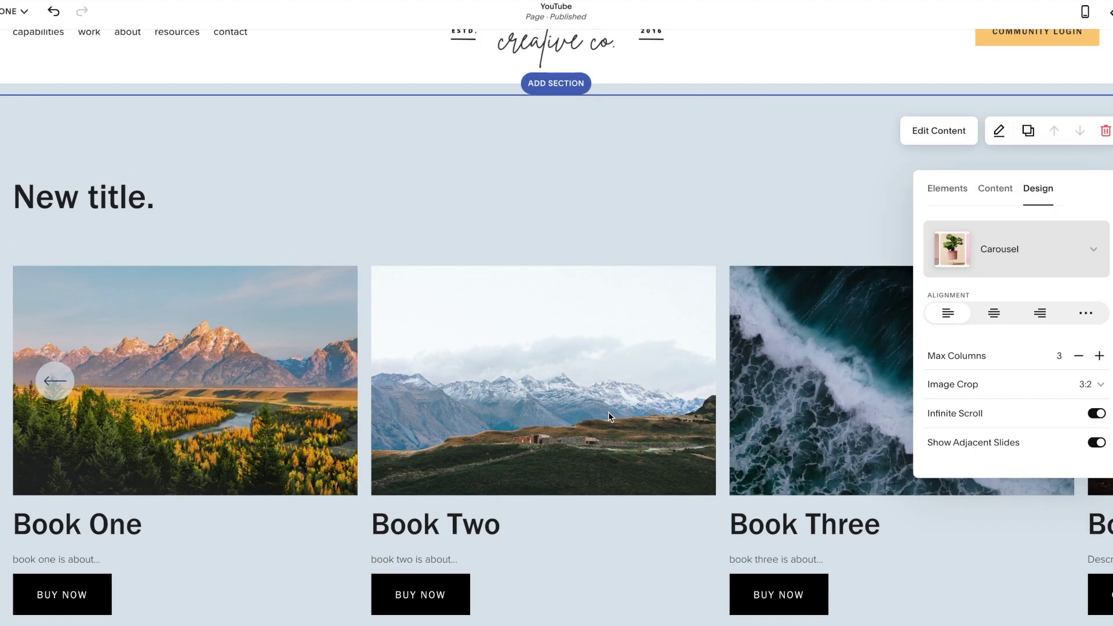